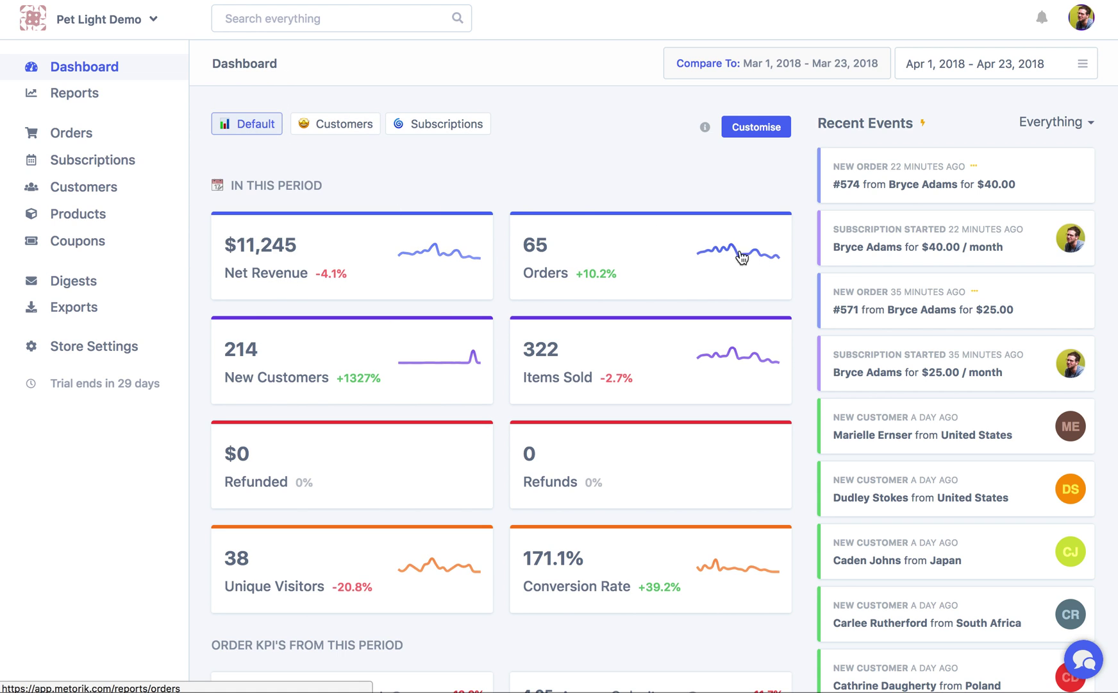
Preview the Customers and Subscriptions dashboard layouts, then return to the Default layout
scroll(493, 364, down, 3)
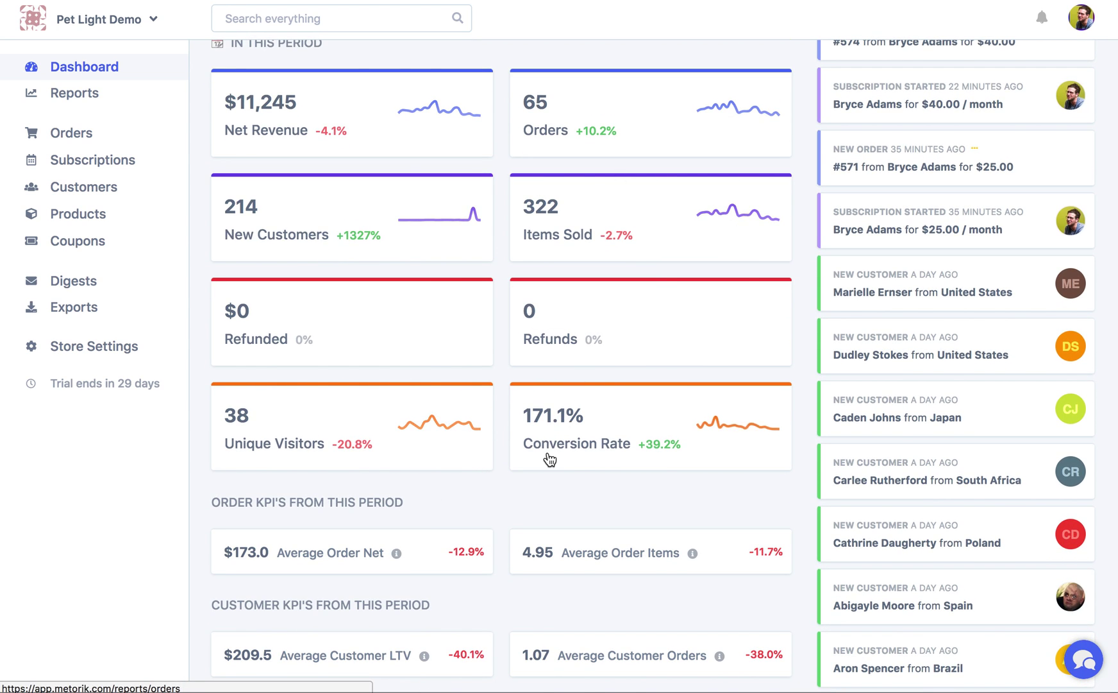
scroll(547, 456, down, 2)
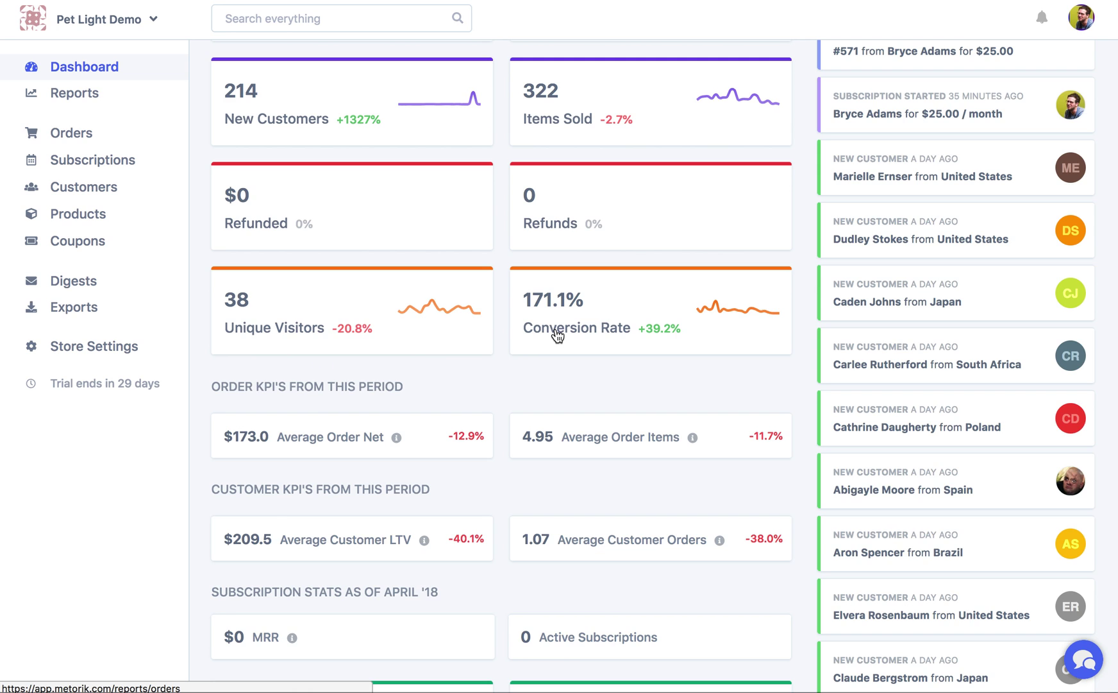
scroll(557, 333, down, 3)
scroll(392, 428, down, 5)
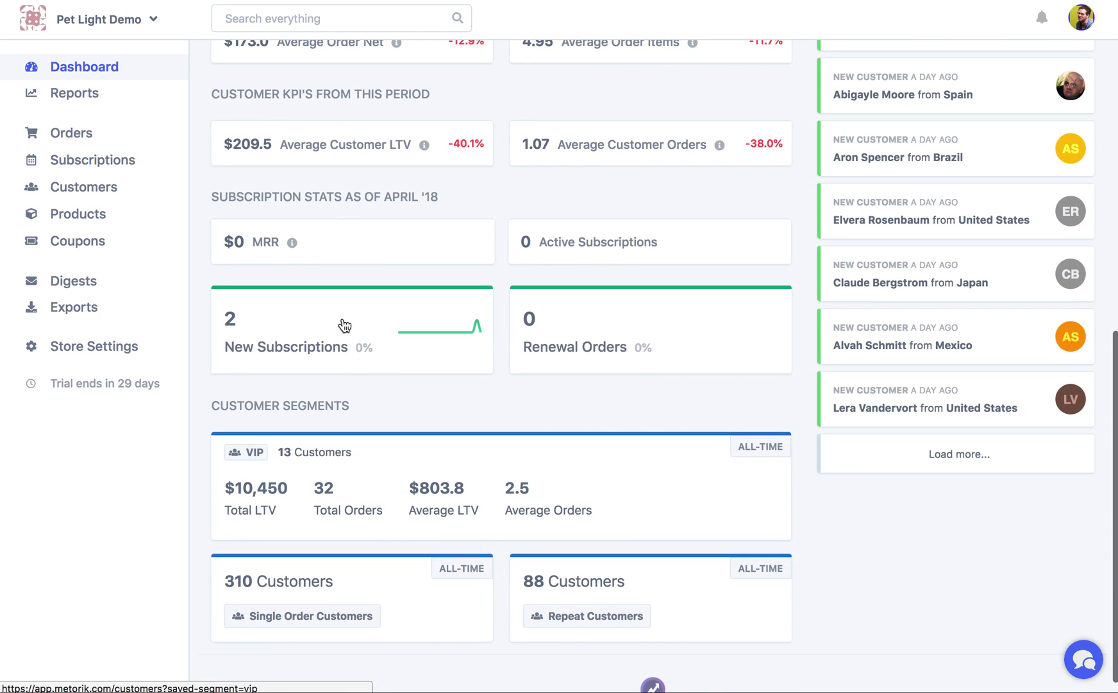
scroll(487, 544, down, 1)
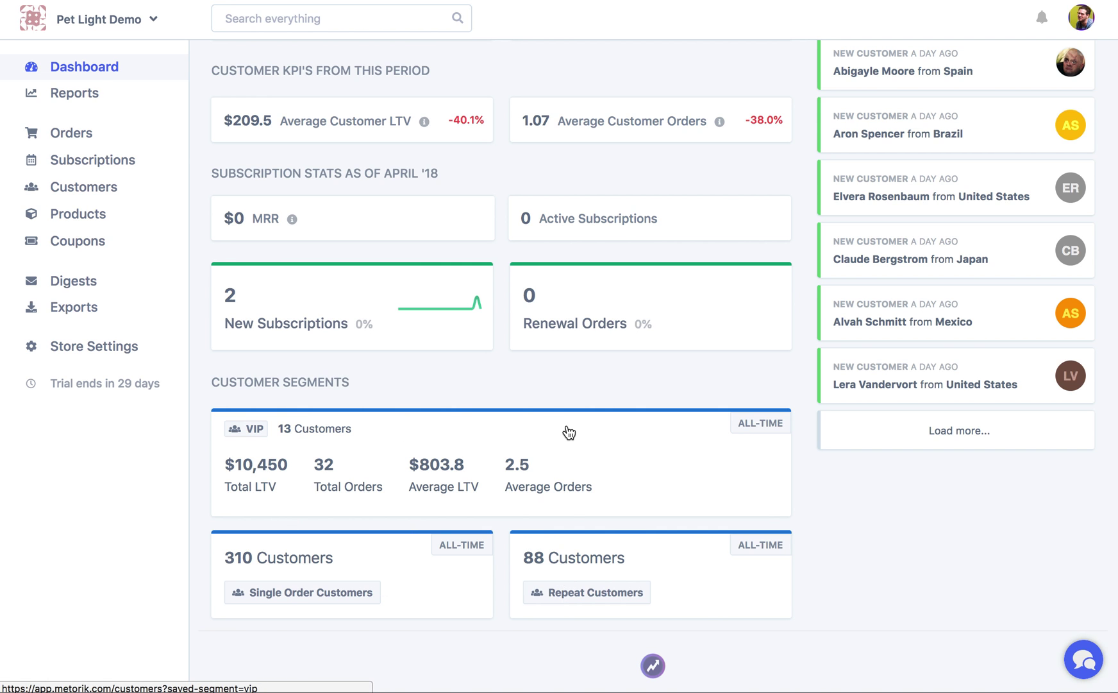
scroll(569, 432, up, 15)
click(333, 125)
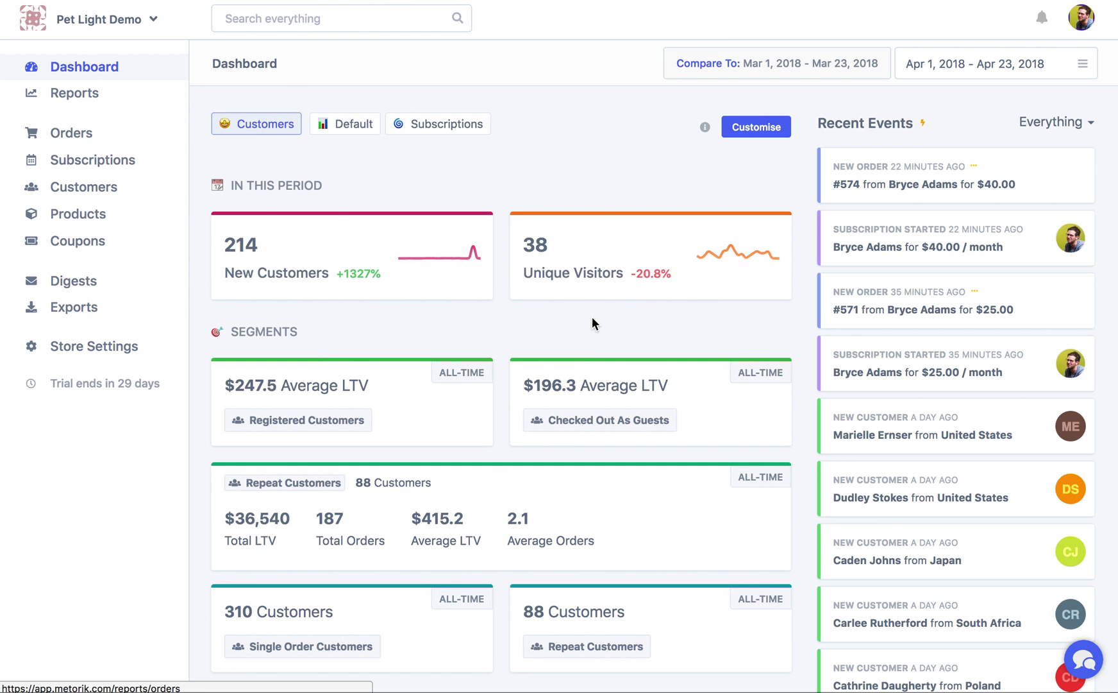
scroll(268, 523, down, 3)
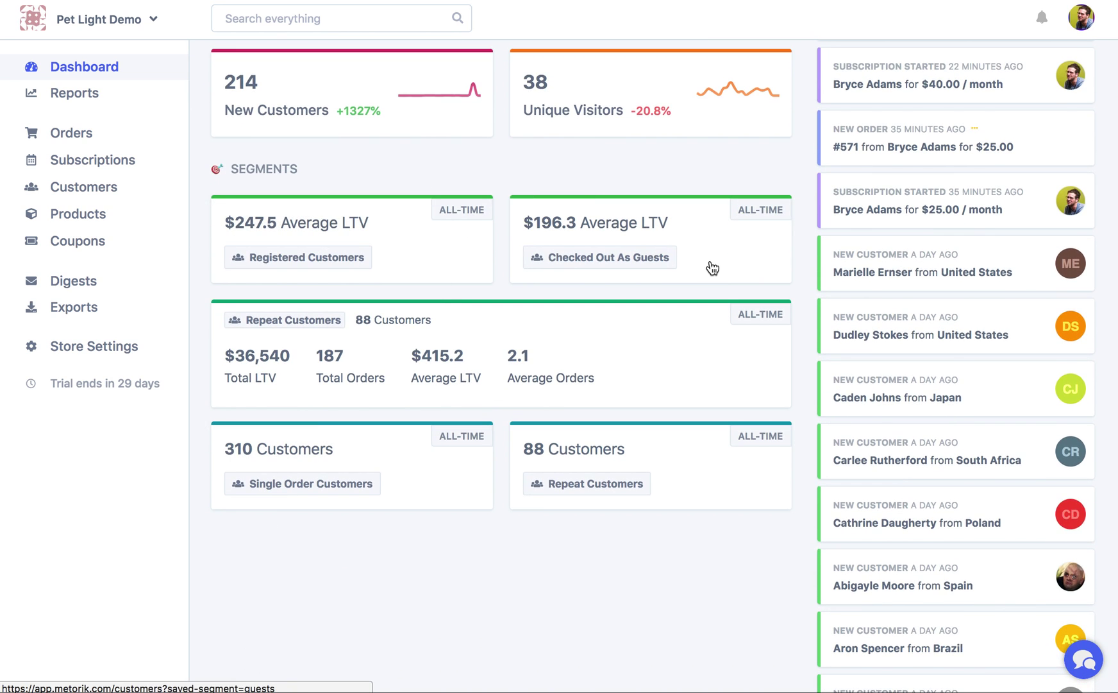
scroll(712, 269, up, 3)
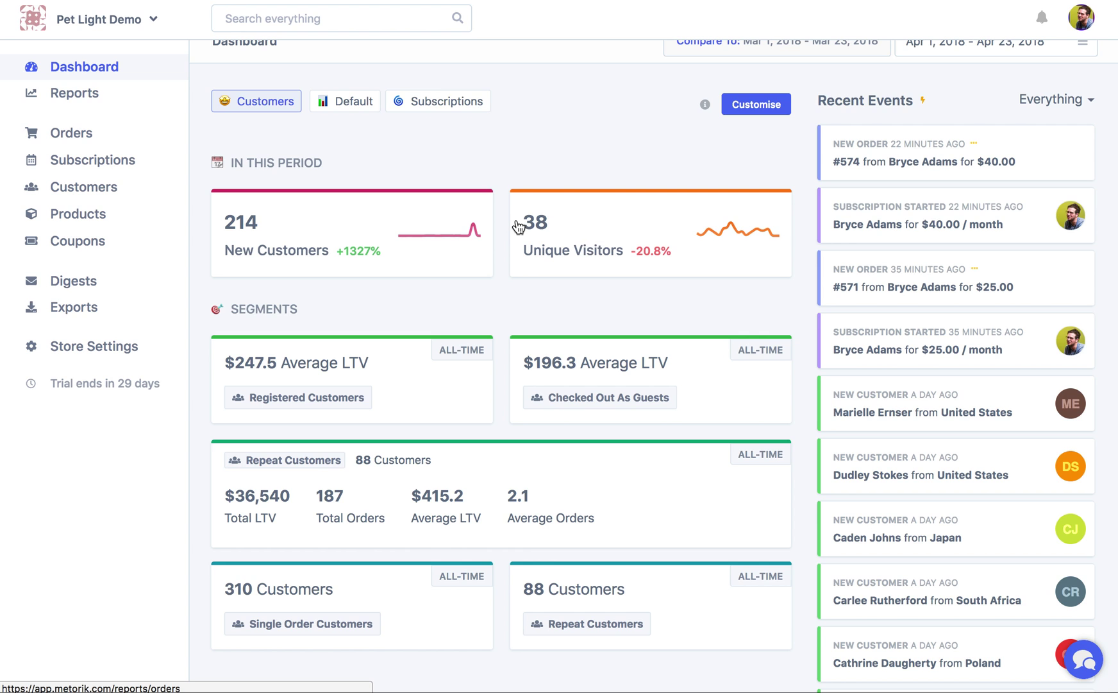
scroll(394, 266, up, 1)
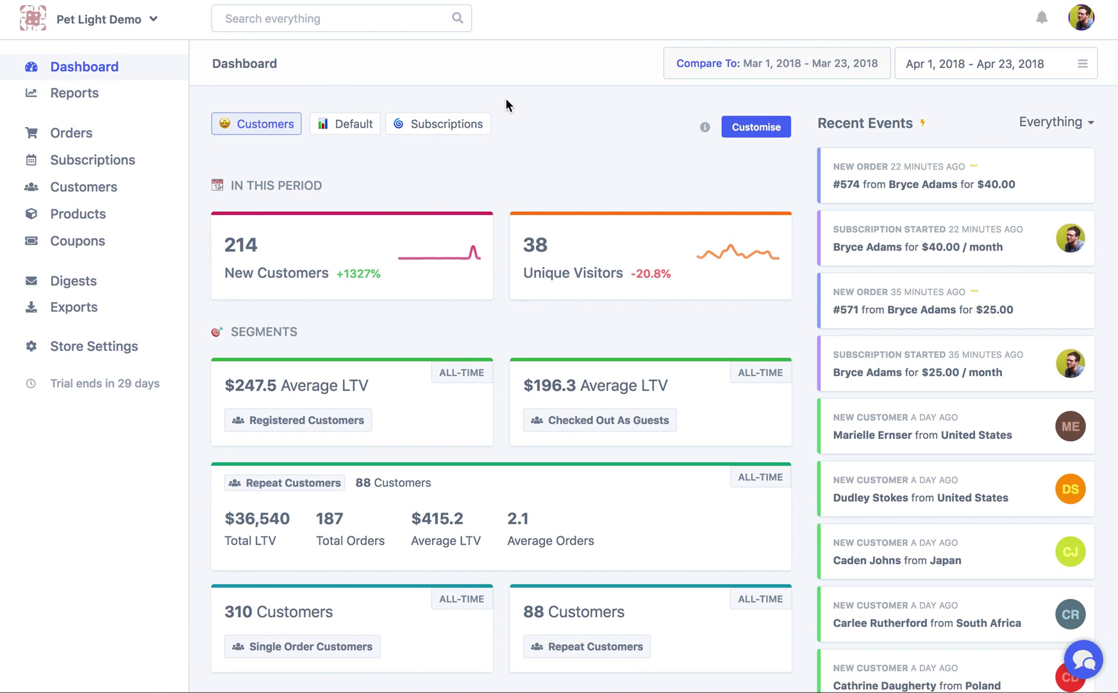
click(442, 122)
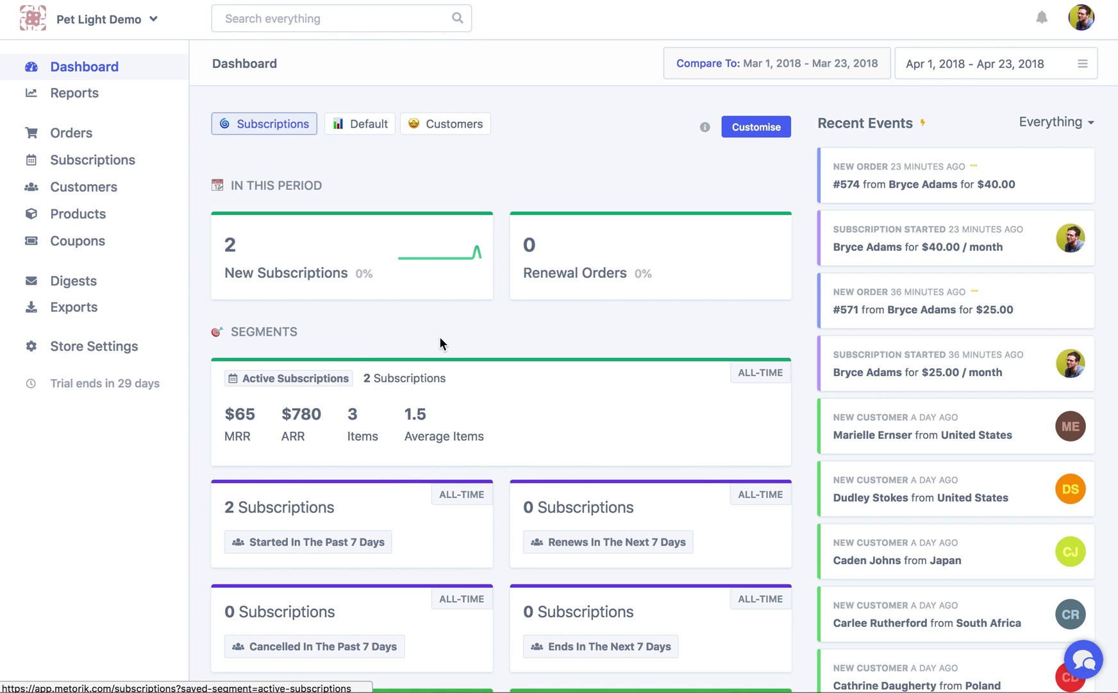
click(359, 128)
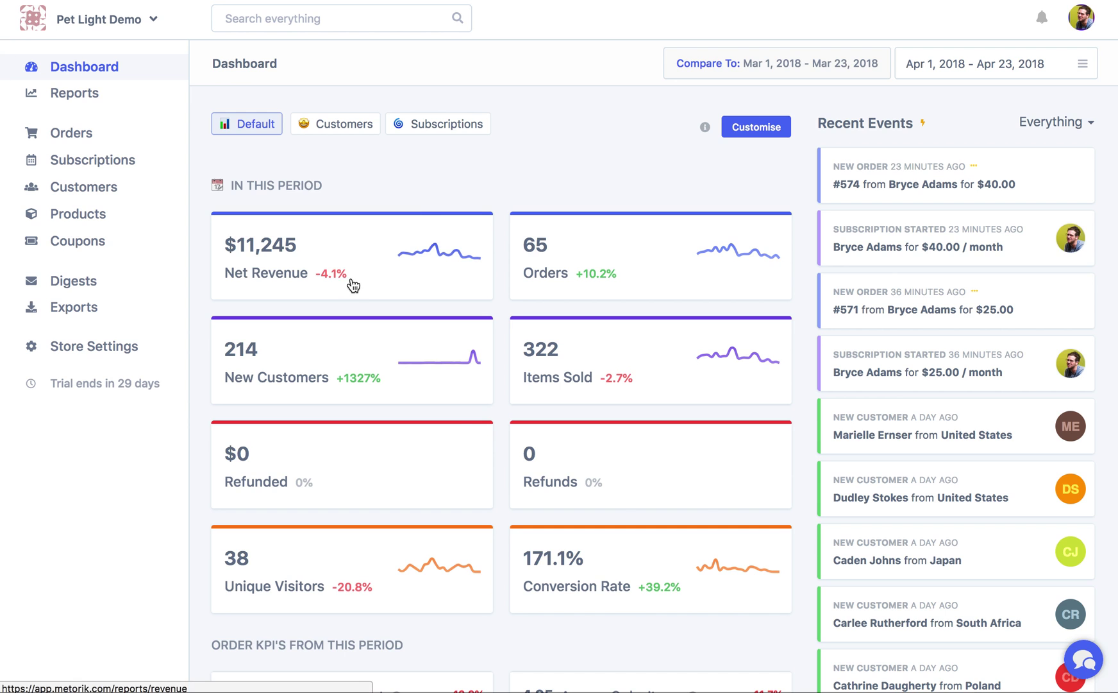
Enter customise mode and delete the Refunded, Refunds, New Customers and Items Sold cards
scroll(500, 428, down, 3)
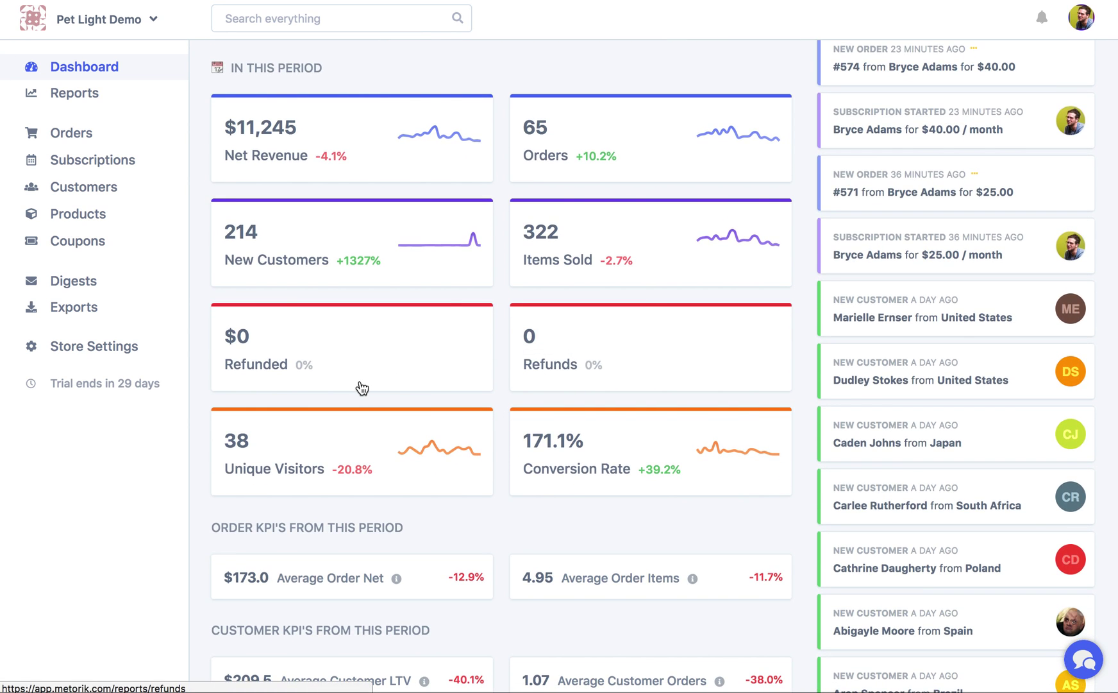
scroll(399, 350, up, 3)
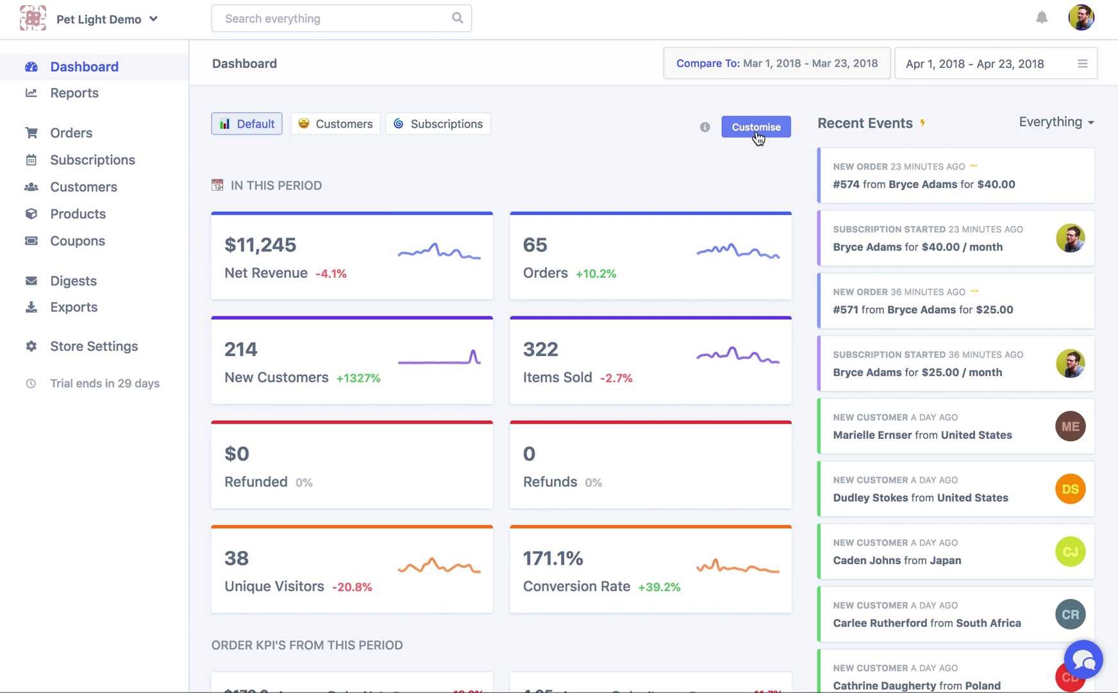
click(757, 127)
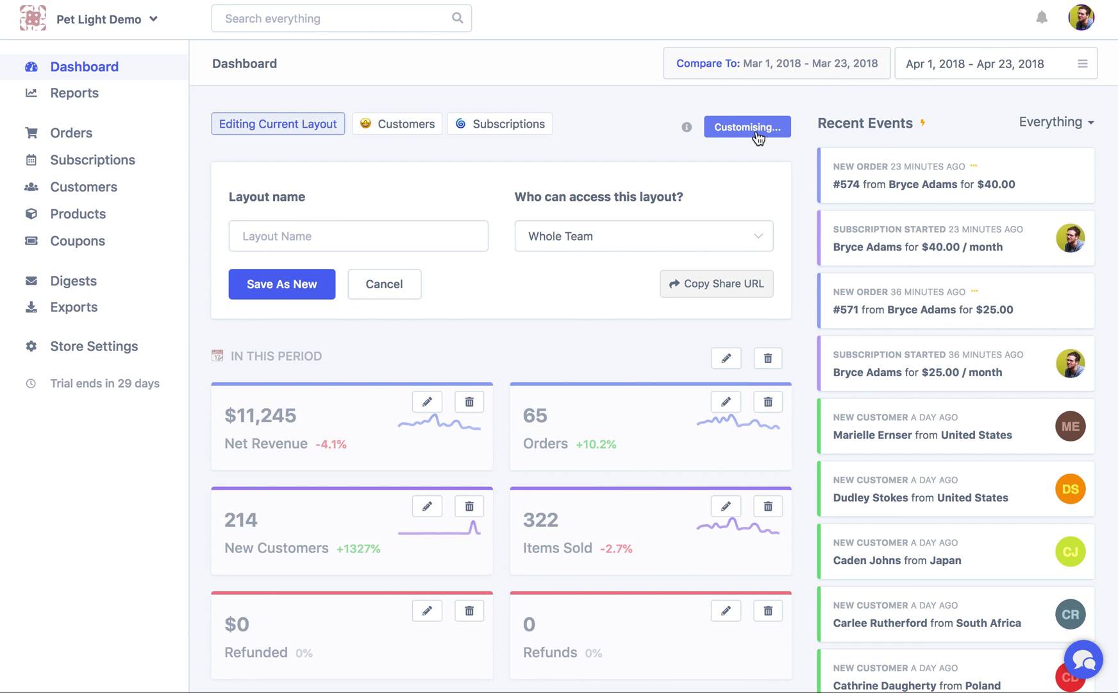
scroll(757, 134, down, 4)
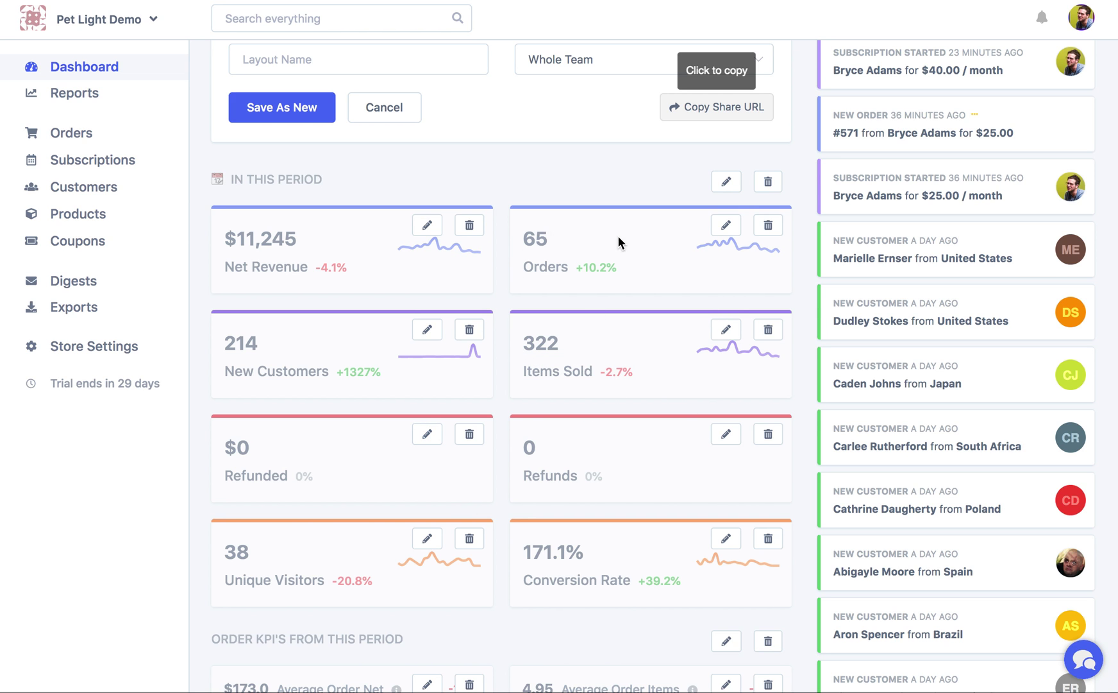
scroll(619, 247, down, 15)
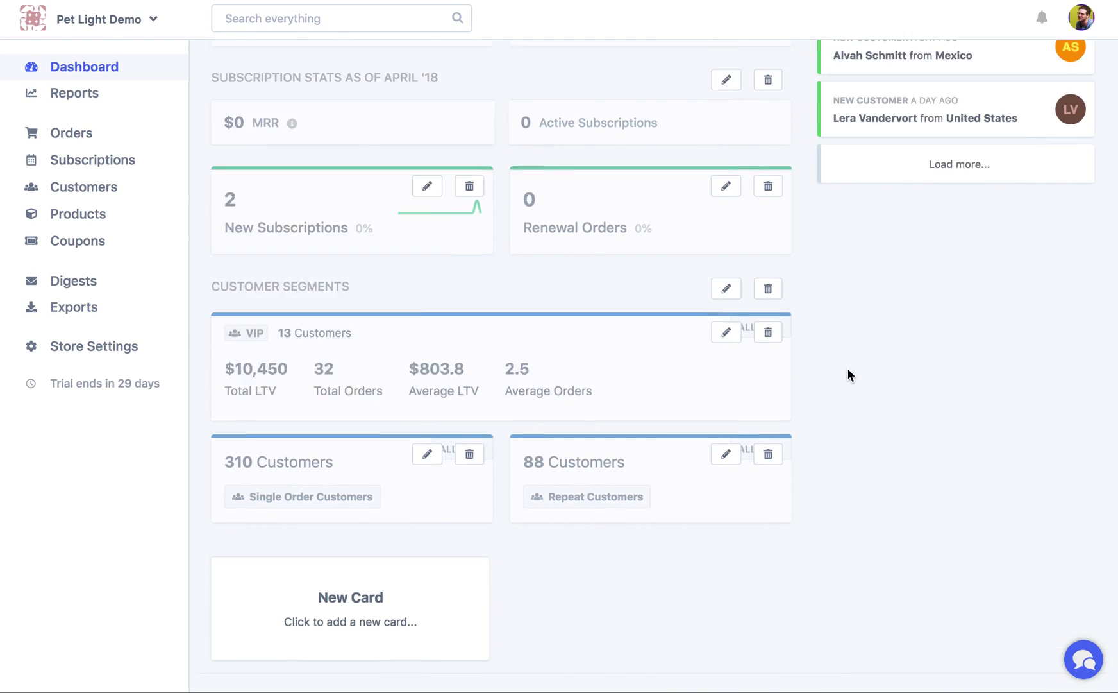
scroll(848, 374, up, 15)
scroll(635, 374, down, 4)
click(476, 424)
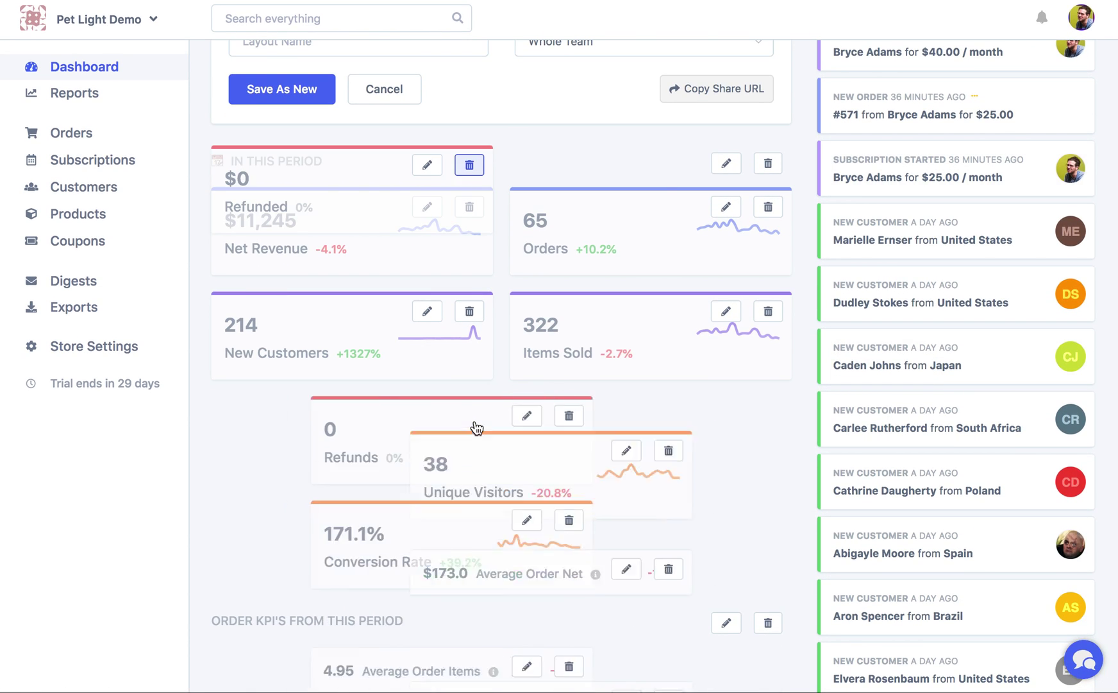
click(469, 416)
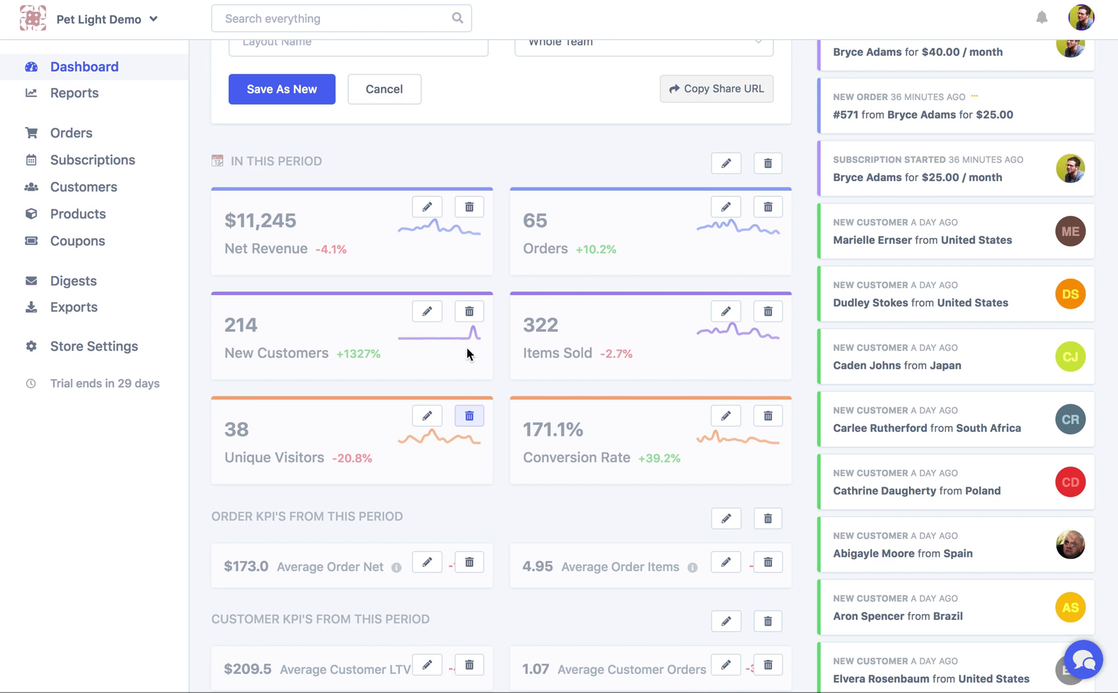
click(469, 313)
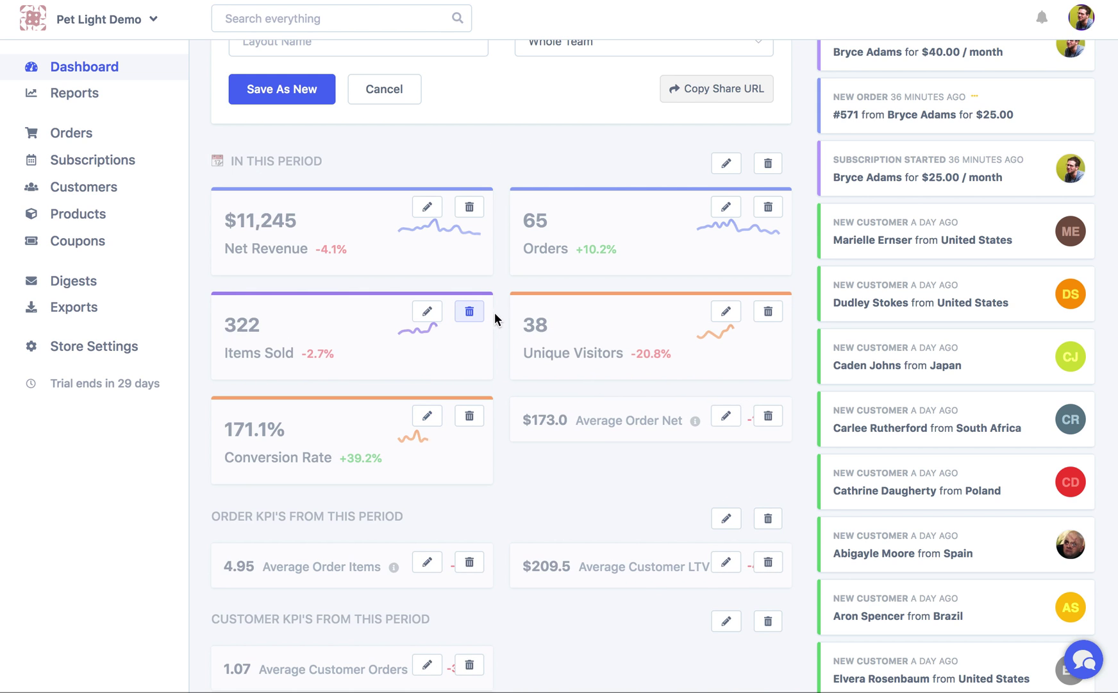
click(470, 312)
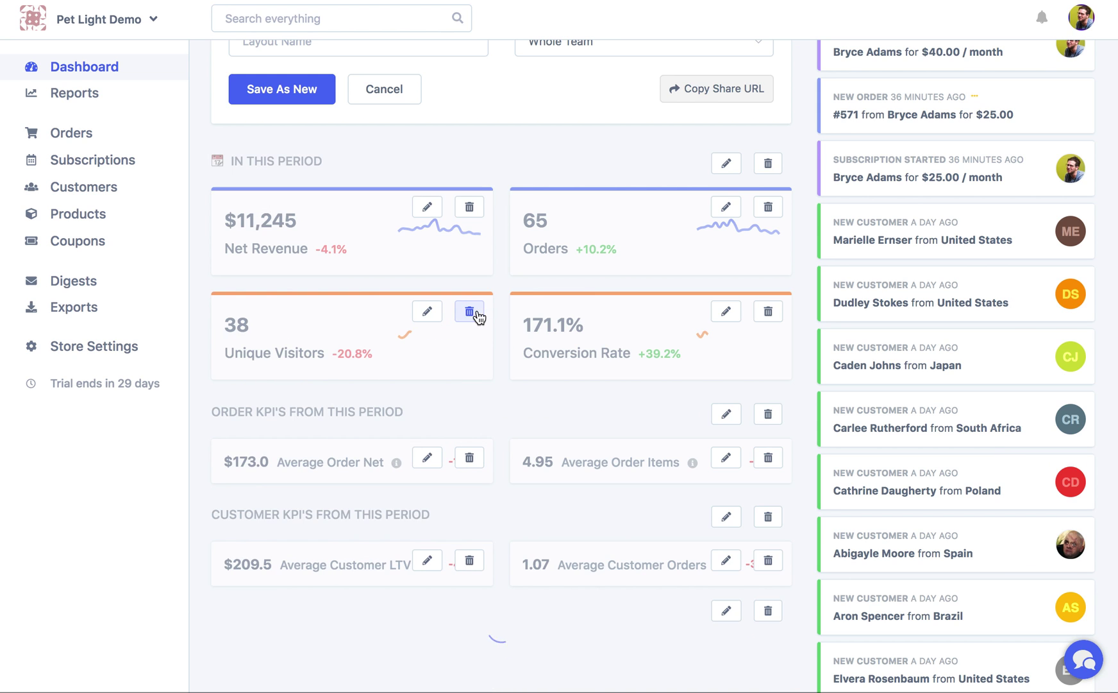
Delete the Order KPI's and Customer KPI's sections, their average cards, and Subscription Stats
click(769, 418)
click(469, 417)
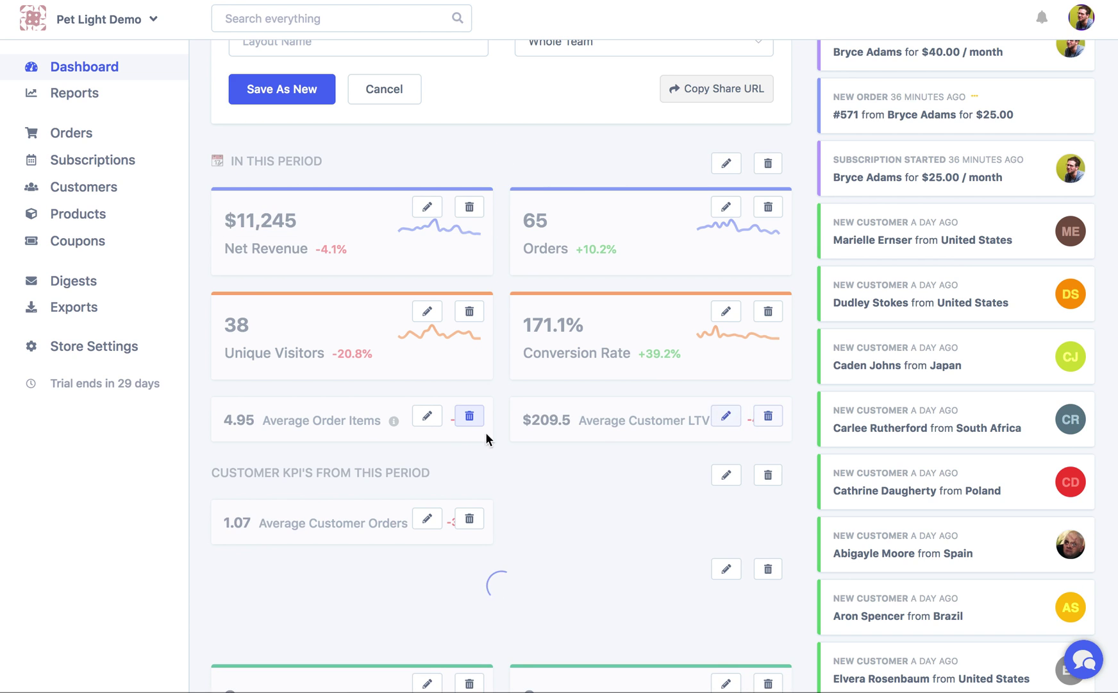
click(469, 417)
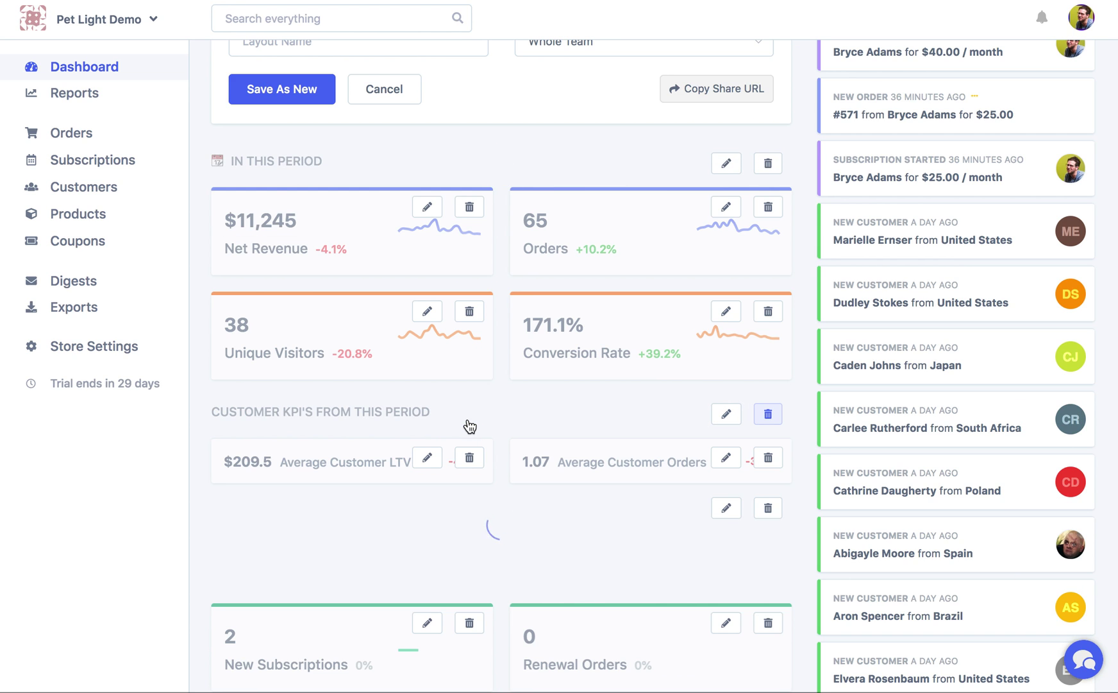
click(767, 414)
click(470, 415)
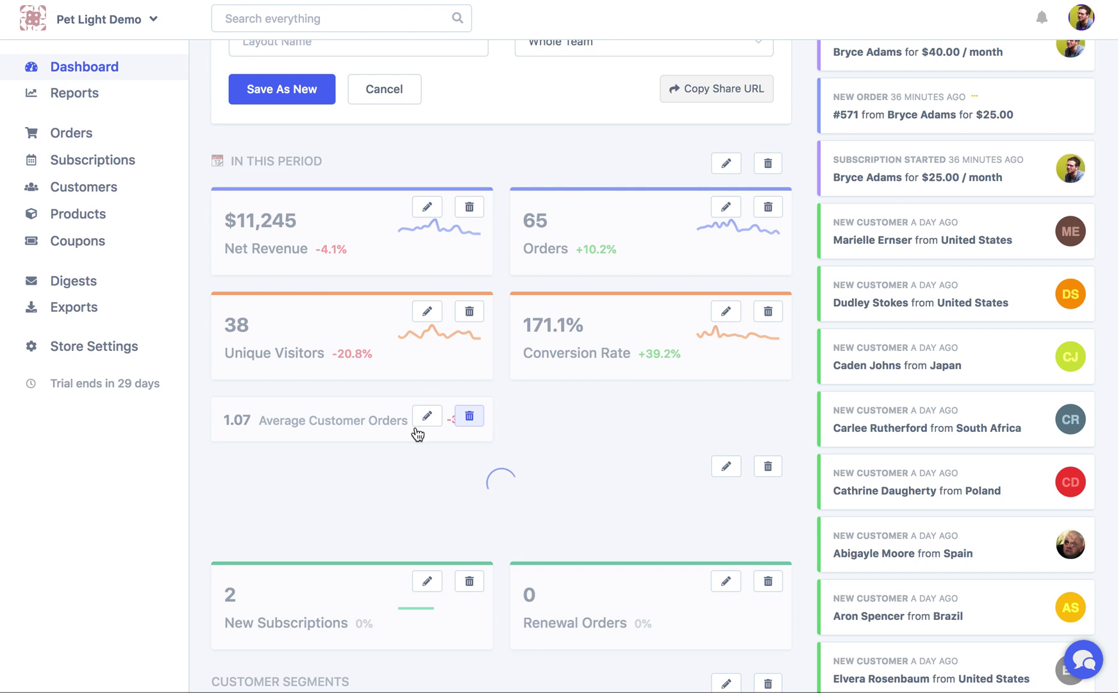
click(469, 416)
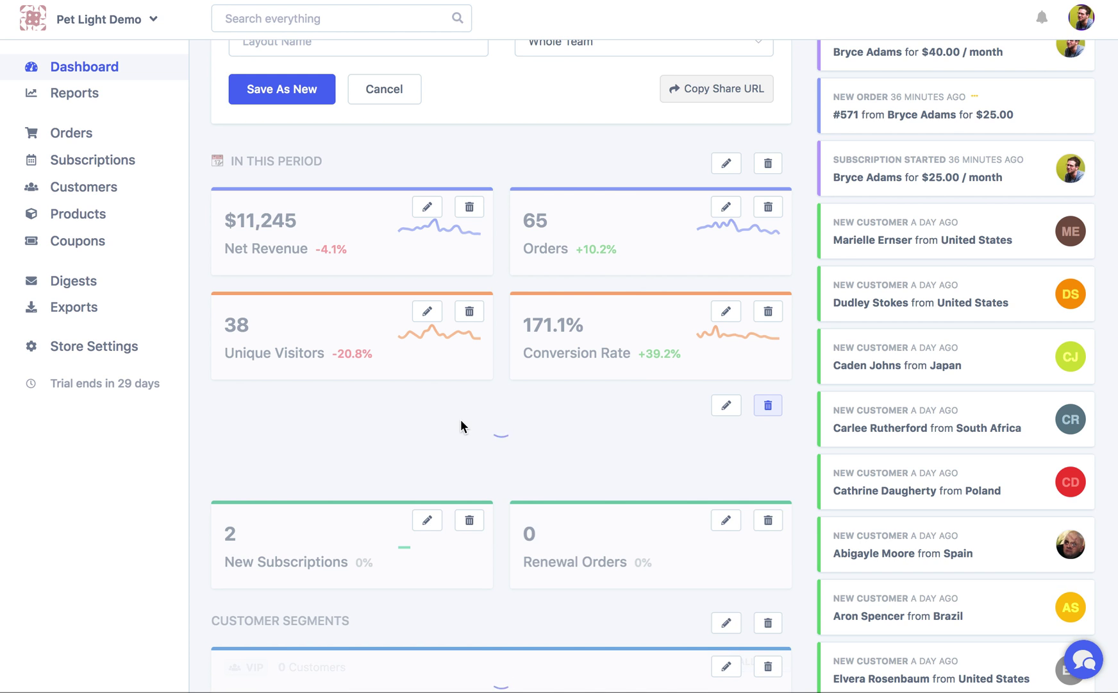
click(768, 414)
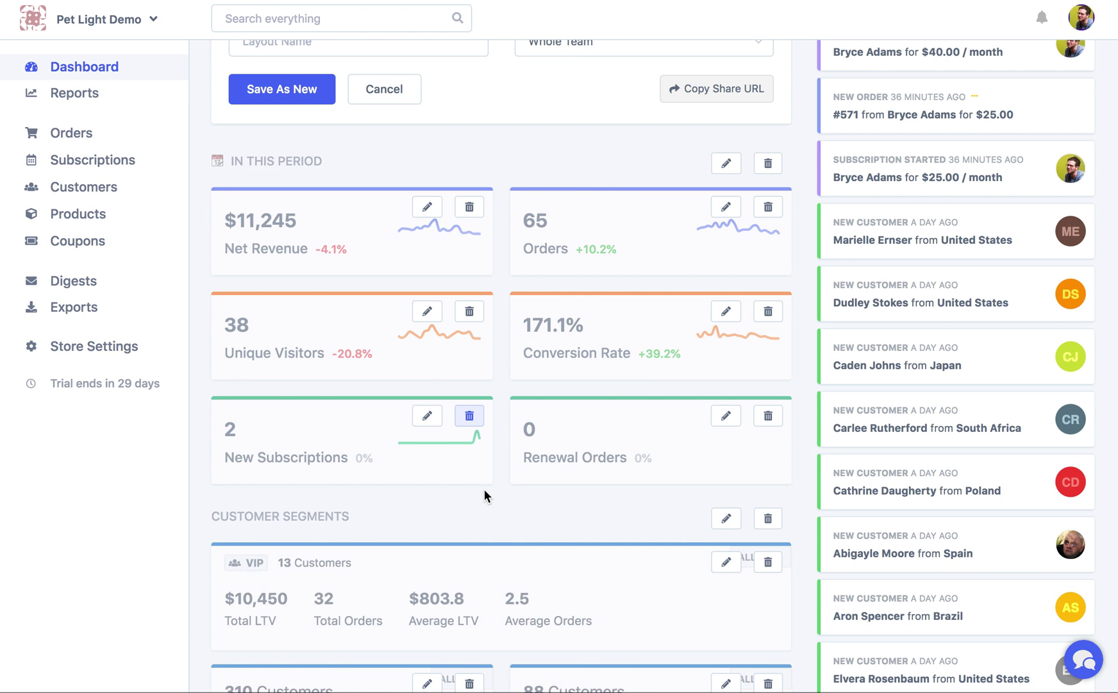
Delete the Customer Segments heading and all its segment cards, including VIP
scroll(789, 506, down, 1)
click(773, 482)
click(773, 488)
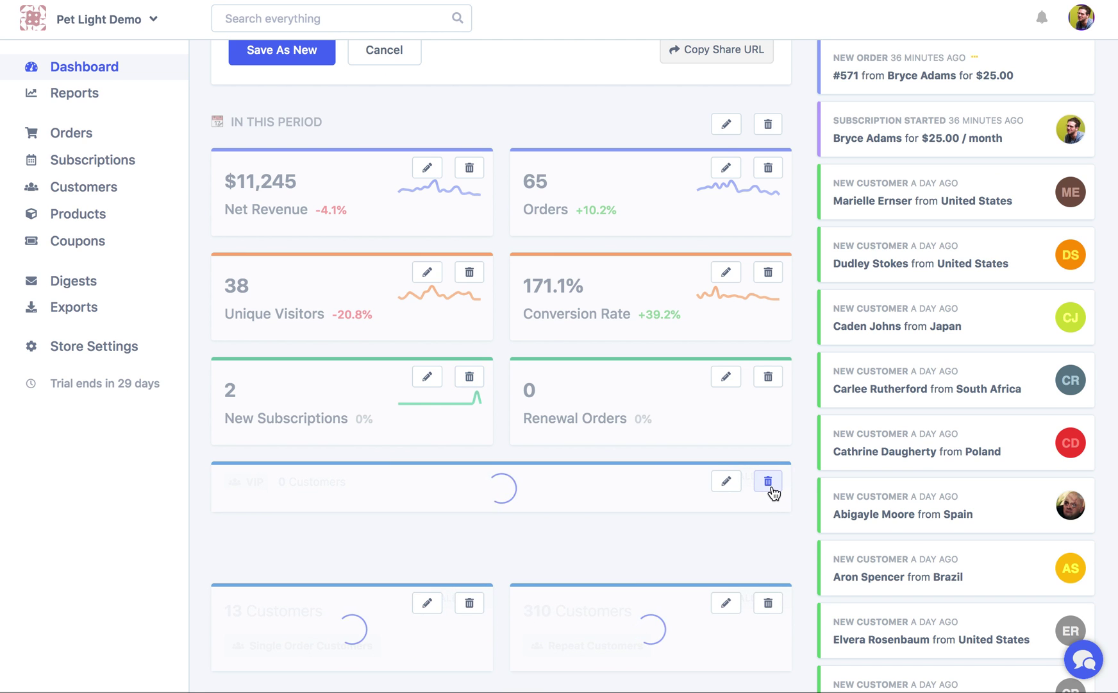
click(772, 488)
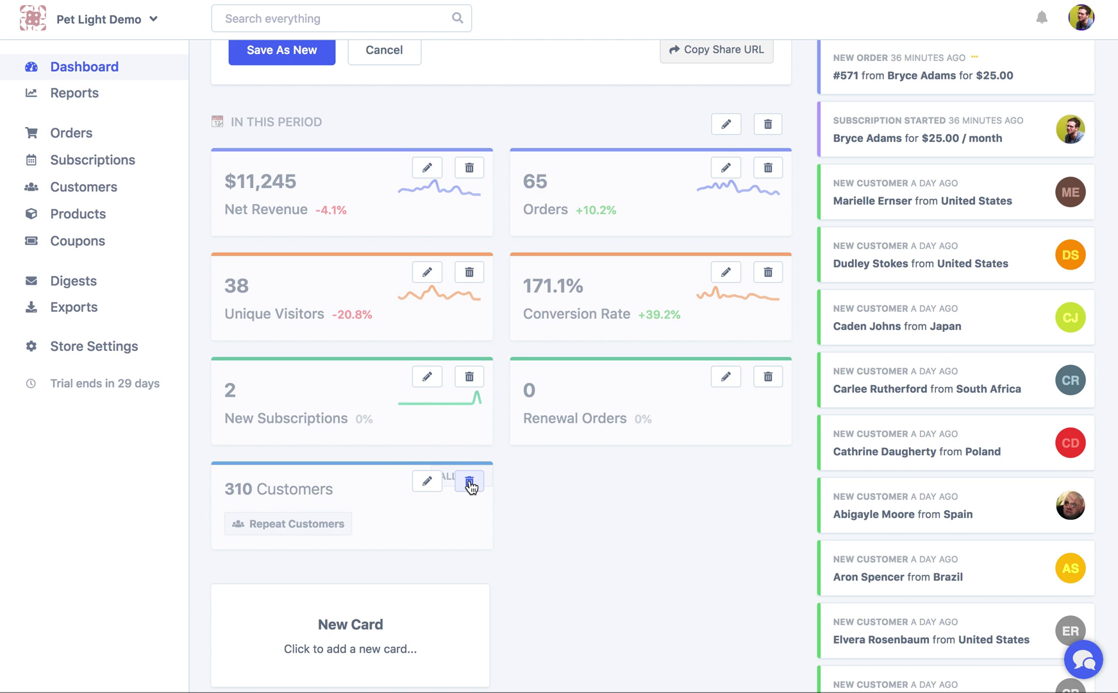
click(469, 481)
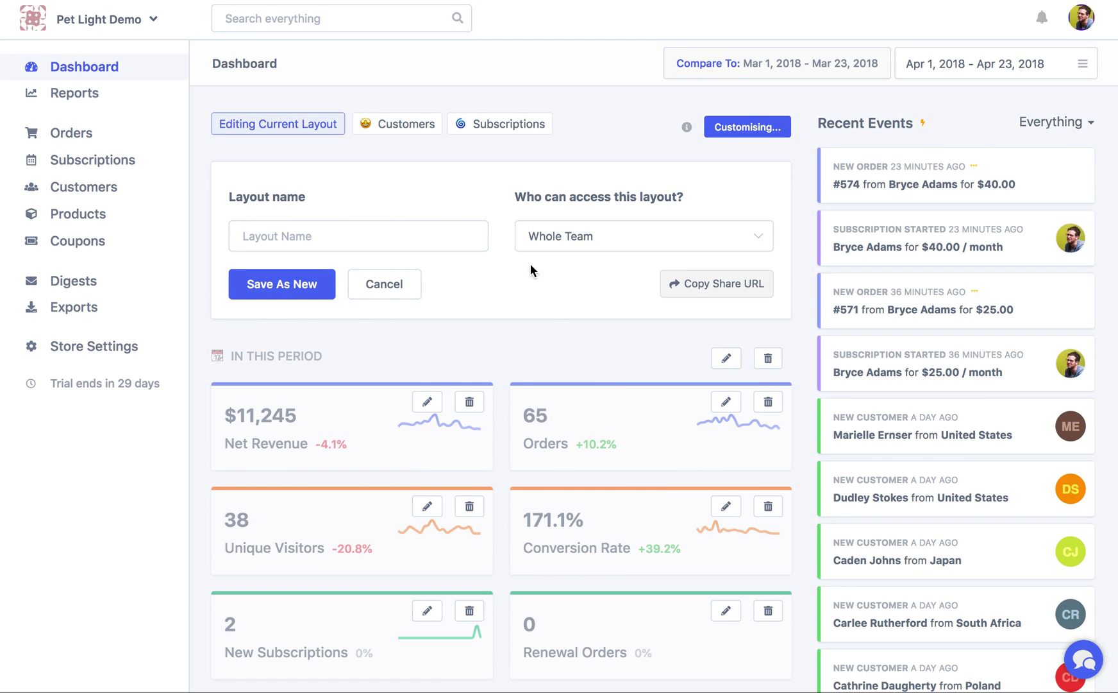
Move Unique Visitors and Conversion Rate to the top row side by side
scroll(596, 409, down, 2)
drag(362, 431, 359, 320)
drag(669, 397, 668, 308)
Save the layout as new, named 'My Custom Layout', shared with Whole Team
click(386, 238)
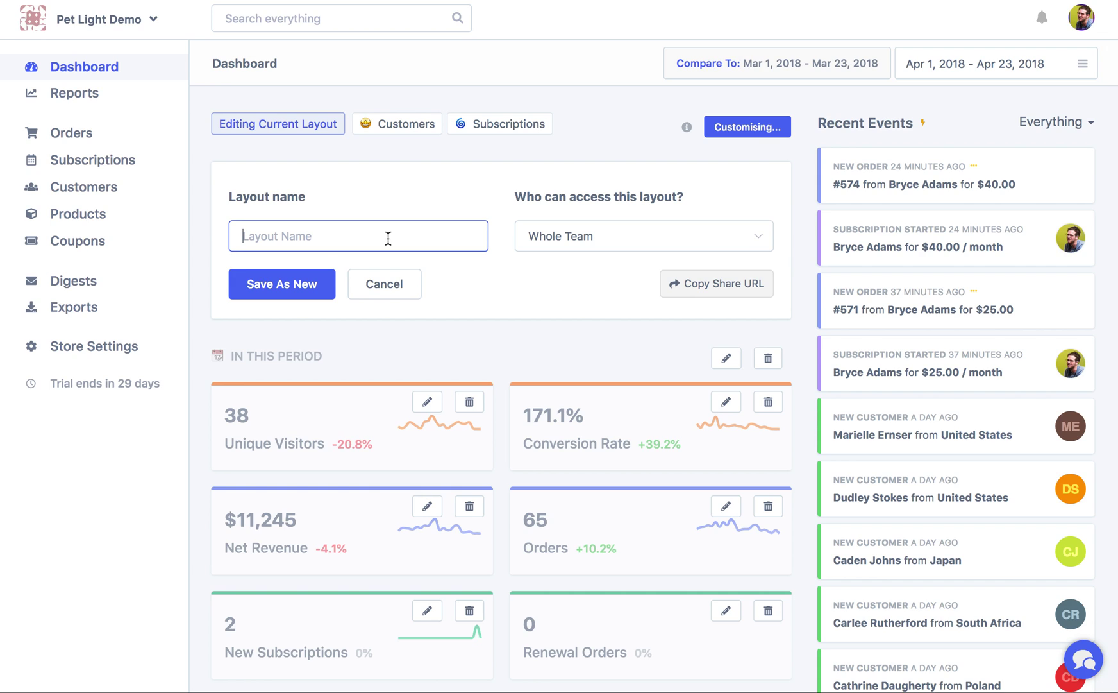
text(My Custom Layout)
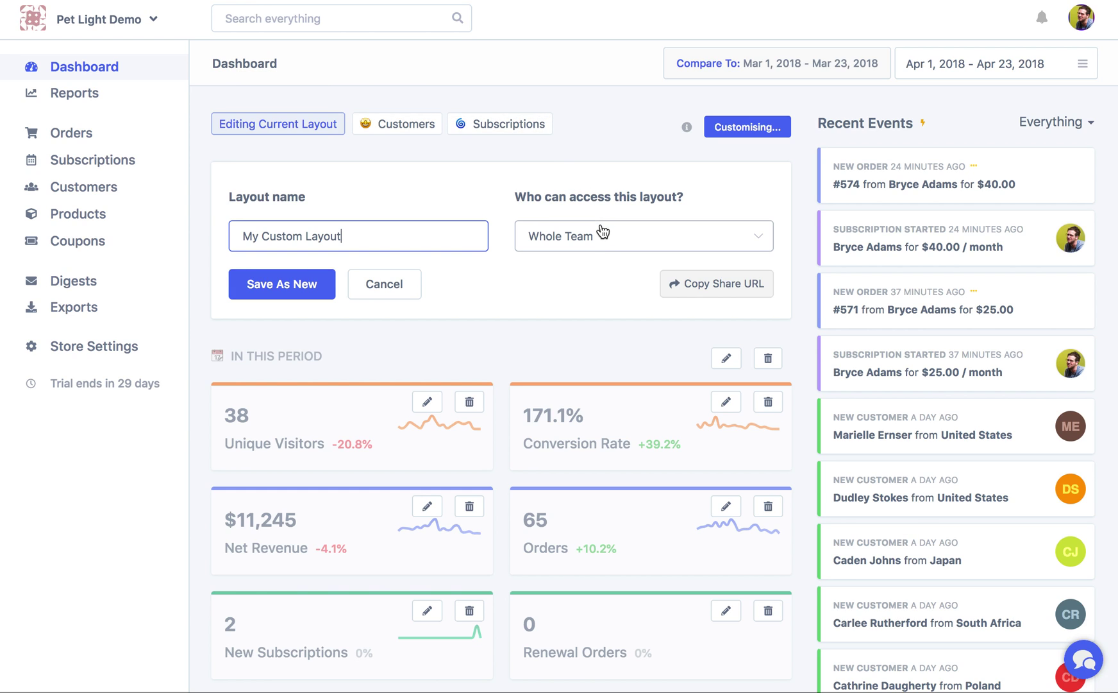
click(599, 251)
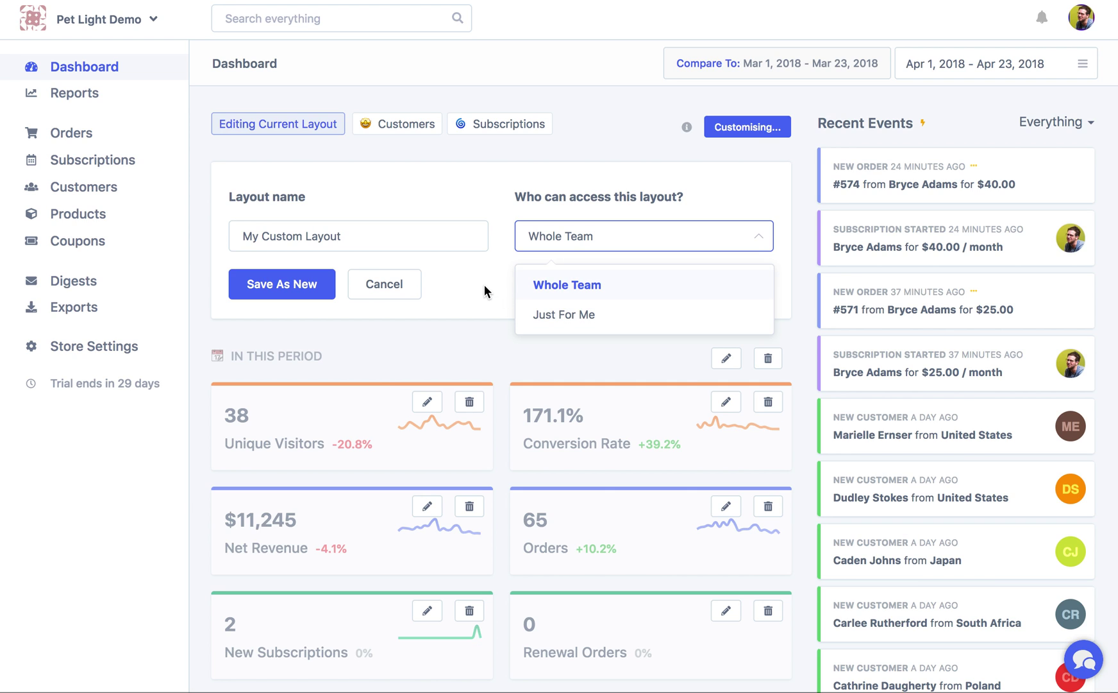
click(449, 243)
click(282, 285)
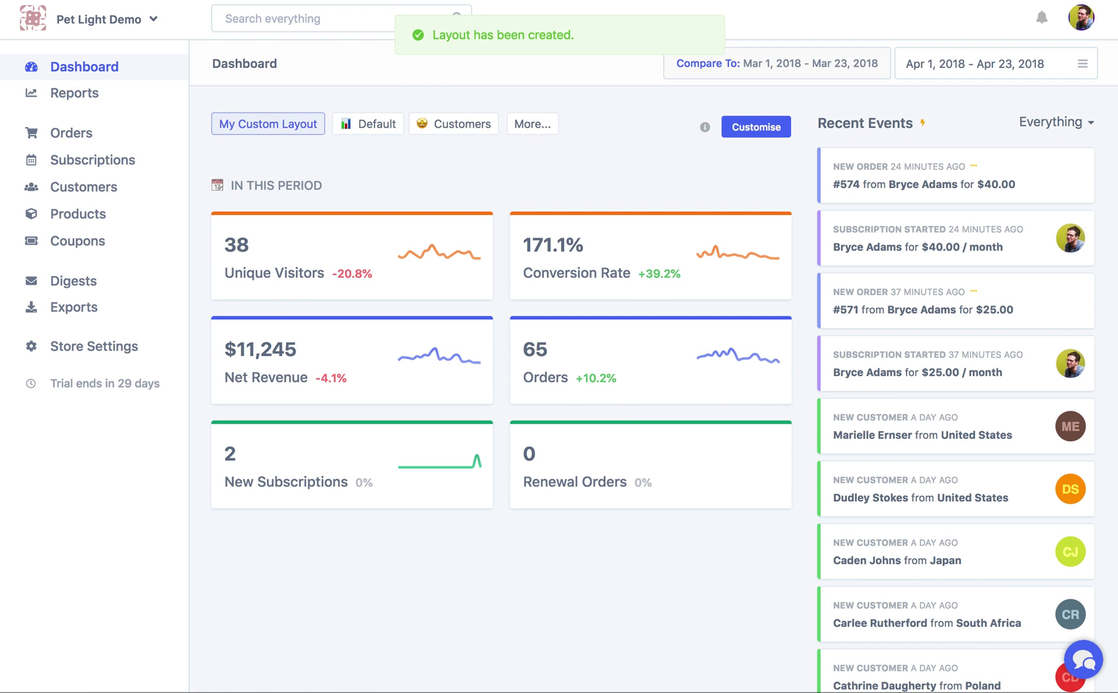
Enter customise mode on My Custom Layout and add an empty new card
click(742, 137)
scroll(730, 214, down, 5)
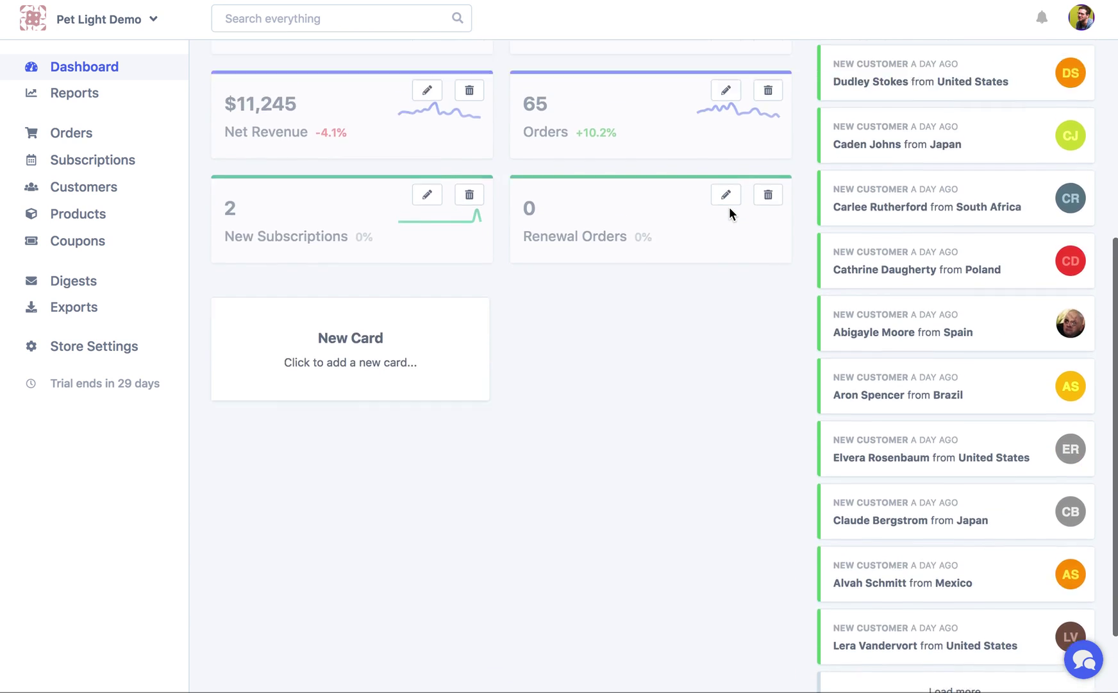
scroll(729, 214, up, 3)
scroll(730, 213, up, 1)
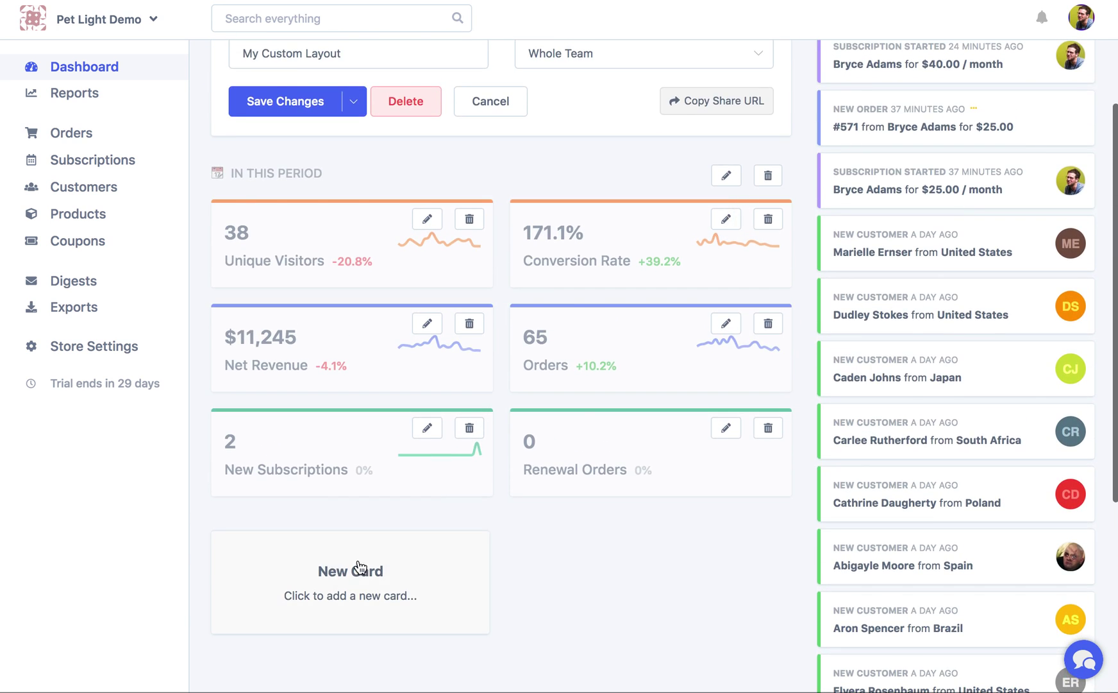
click(390, 591)
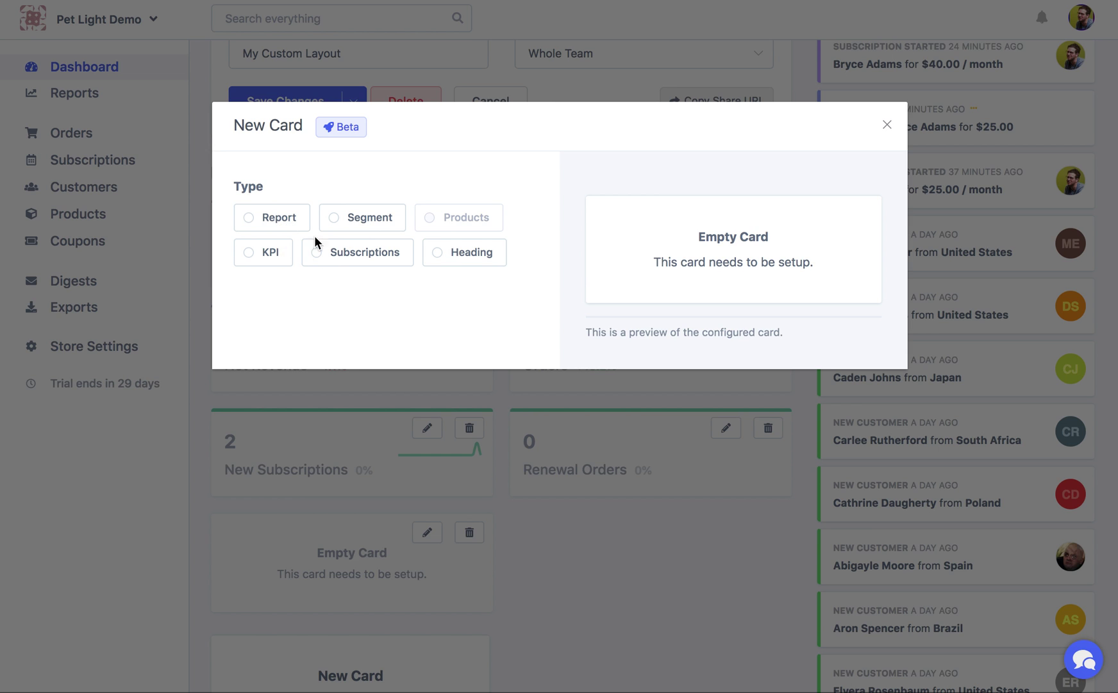
Make the new card a Report card showing Gross Sales
click(285, 217)
click(329, 351)
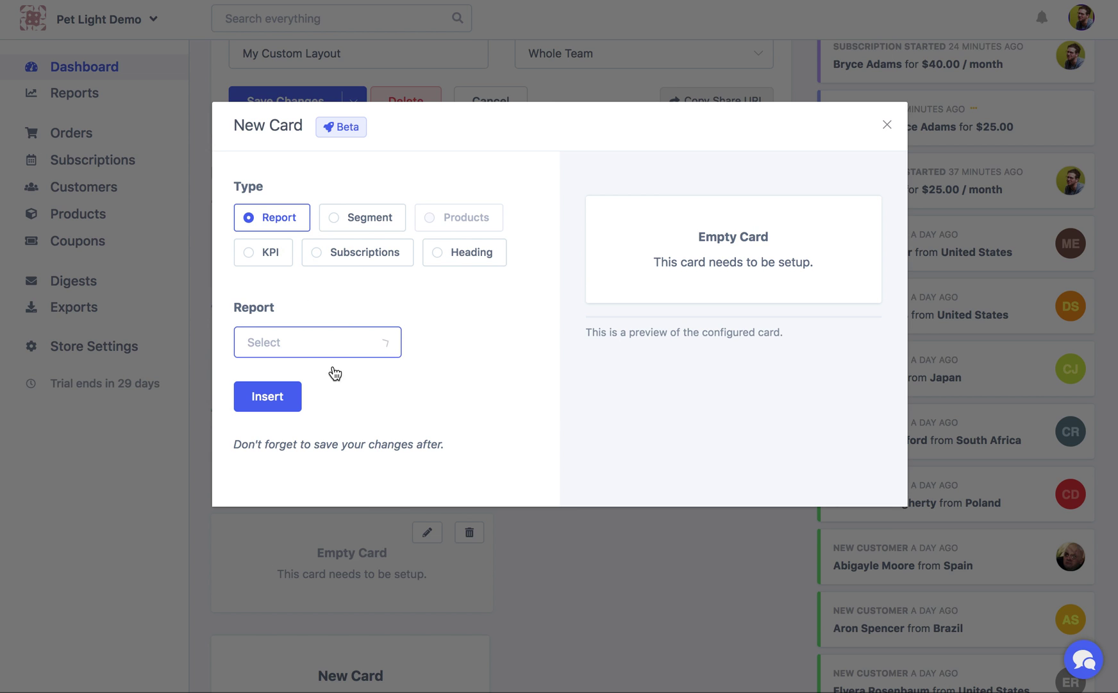
click(349, 391)
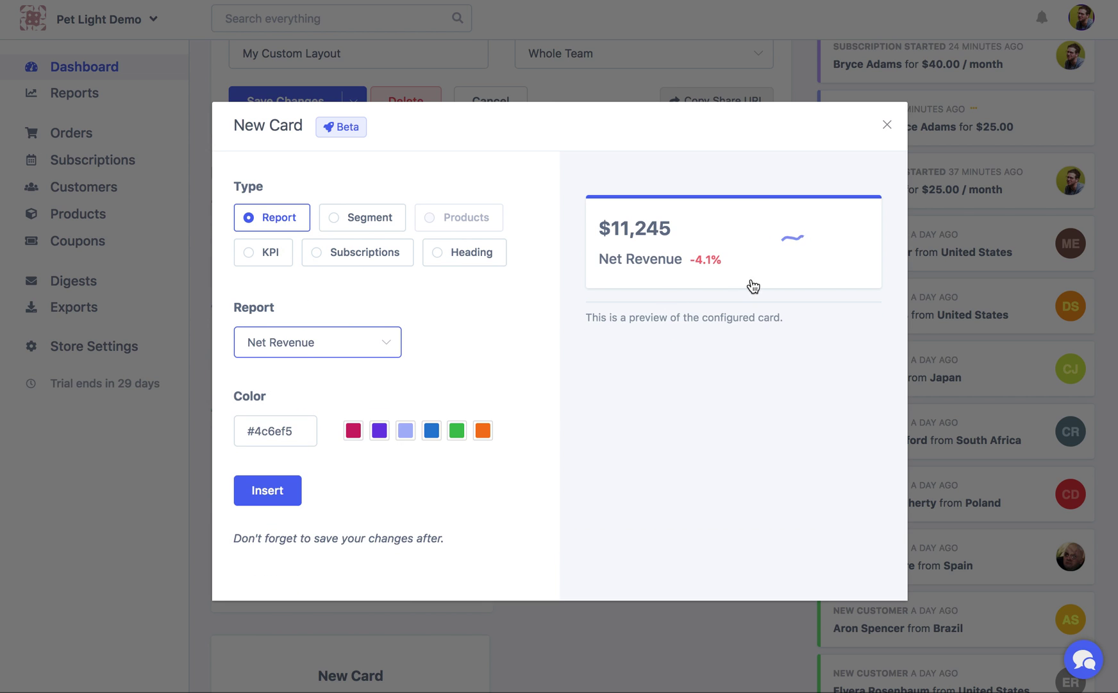
click(325, 353)
mouse_move(608, 259)
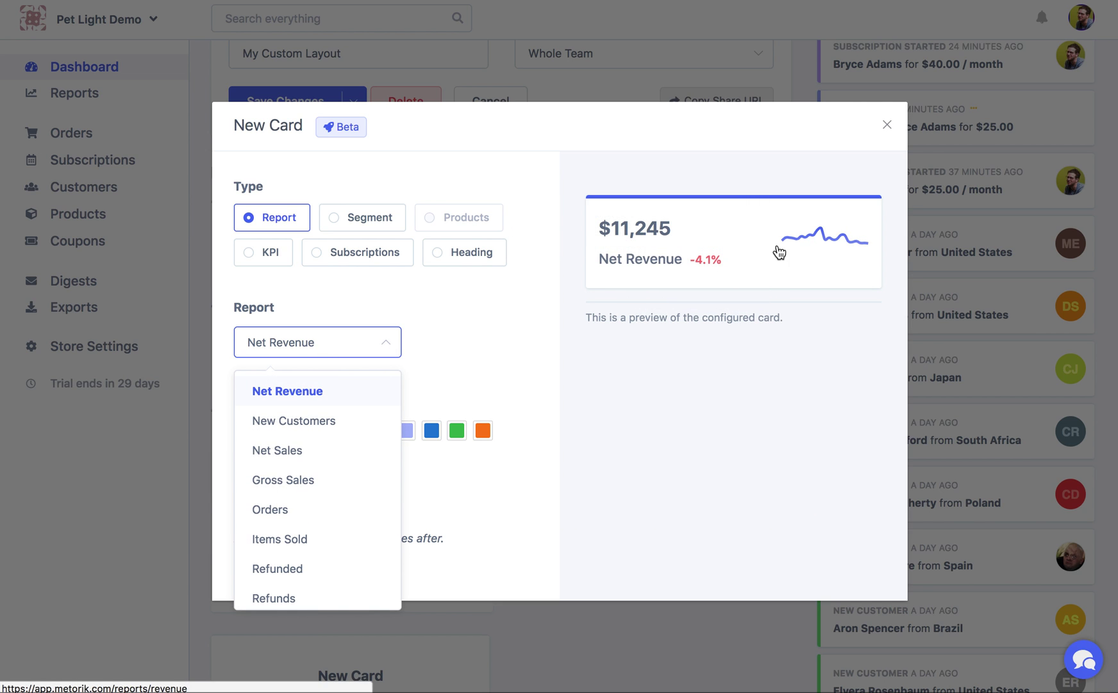
scroll(313, 454, down, 1)
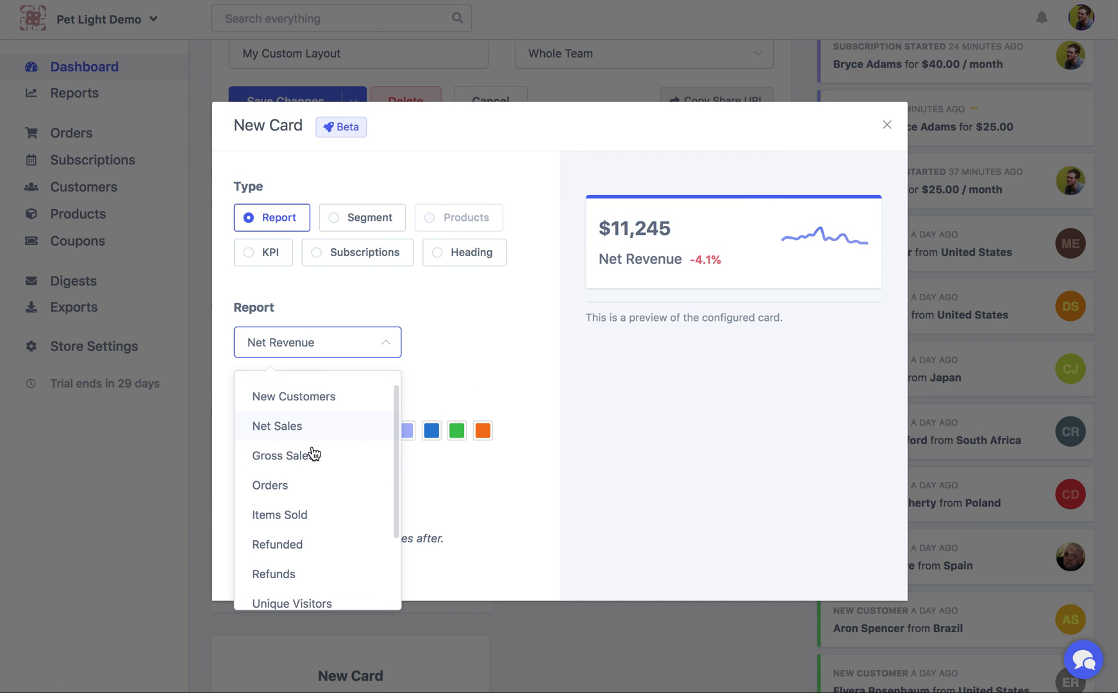
scroll(313, 452, down, 2)
scroll(312, 461, up, 2)
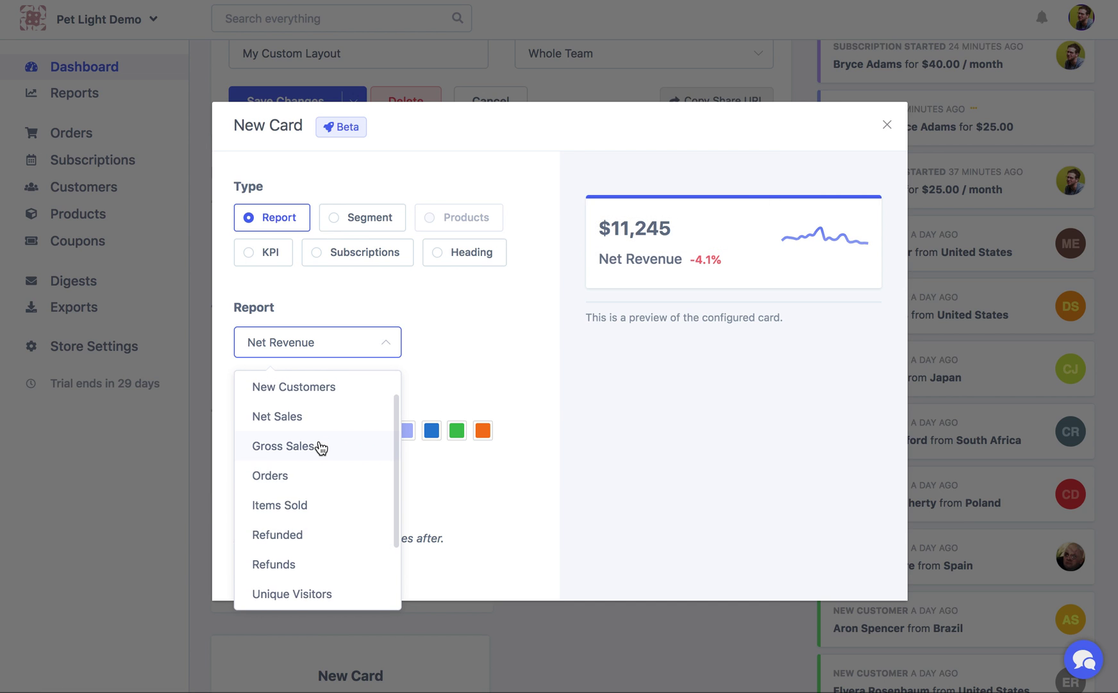
click(318, 451)
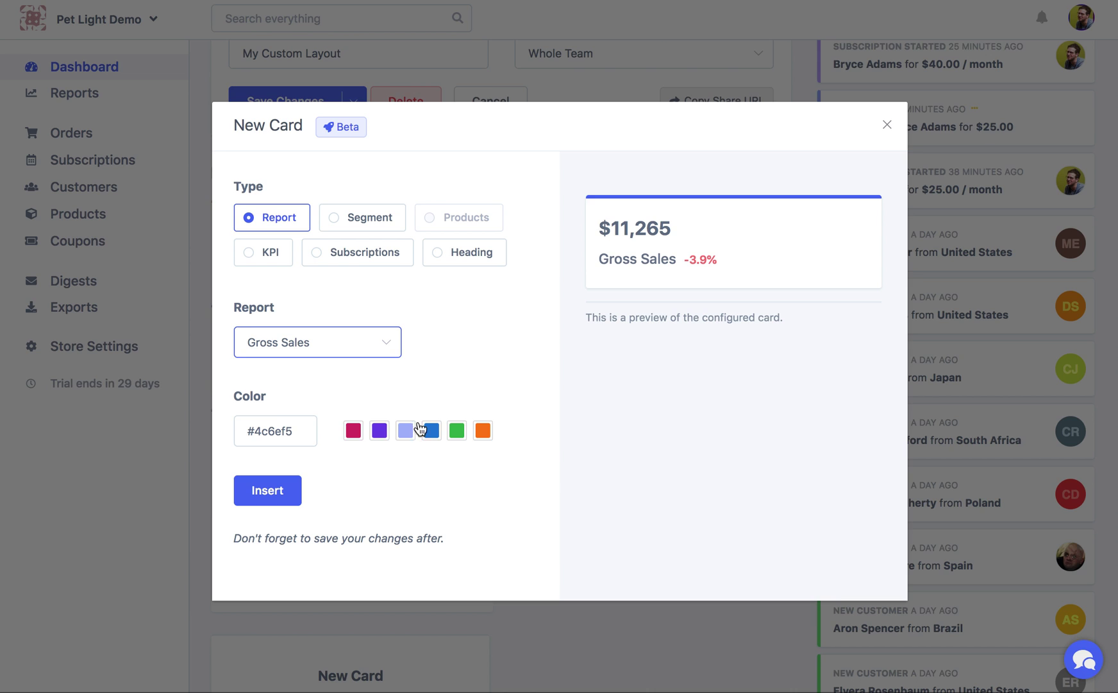
Colour the Gross Sales card purple and insert it into the layout
click(283, 421)
drag(275, 431, 283, 431)
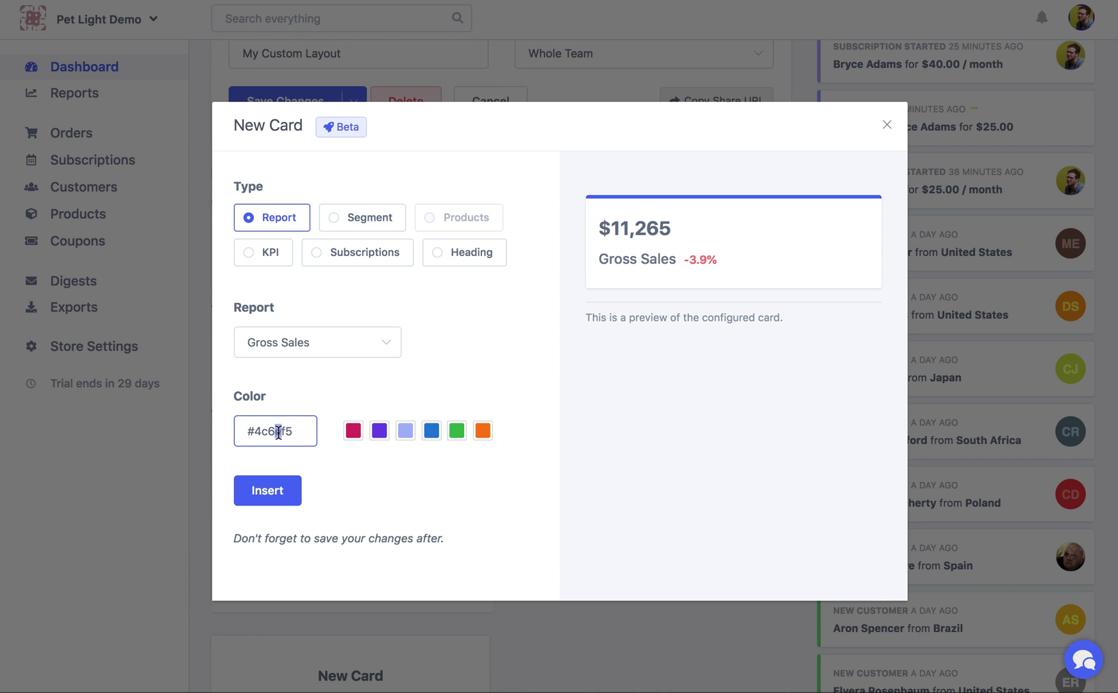
click(379, 430)
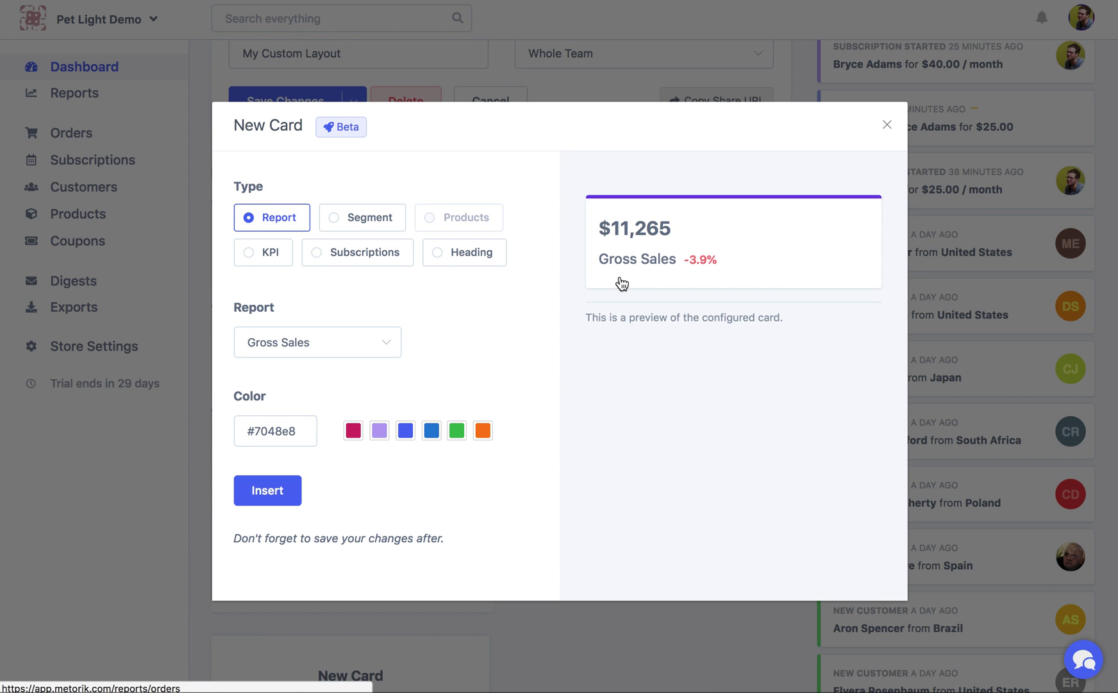
click(286, 492)
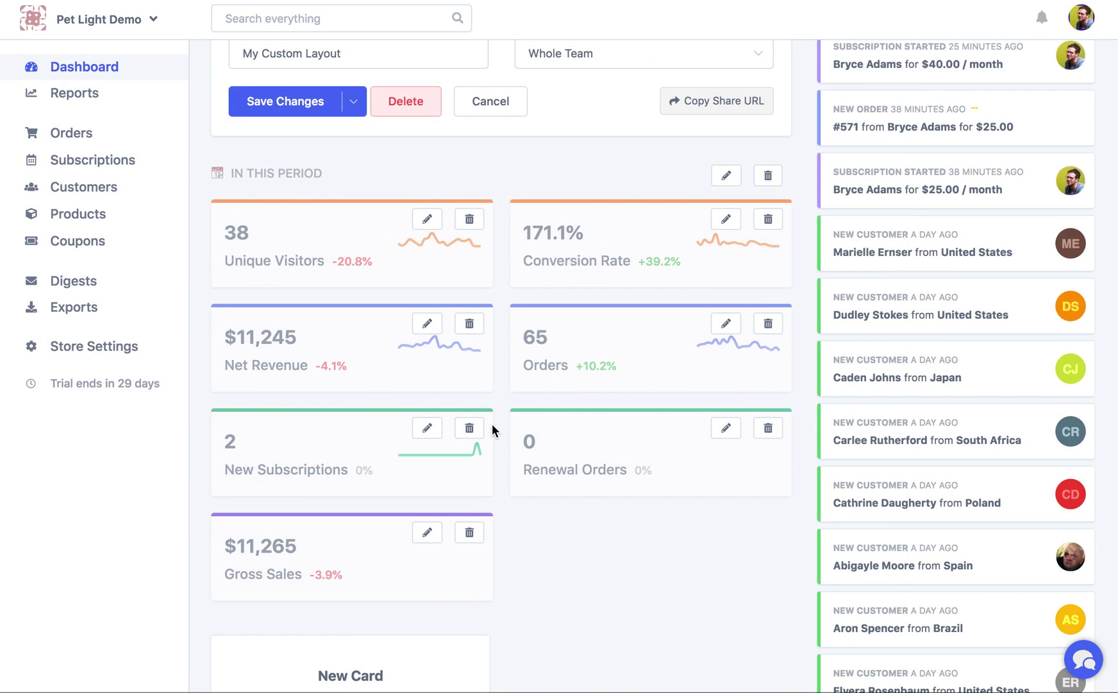
scroll(492, 429, down, 1)
click(368, 662)
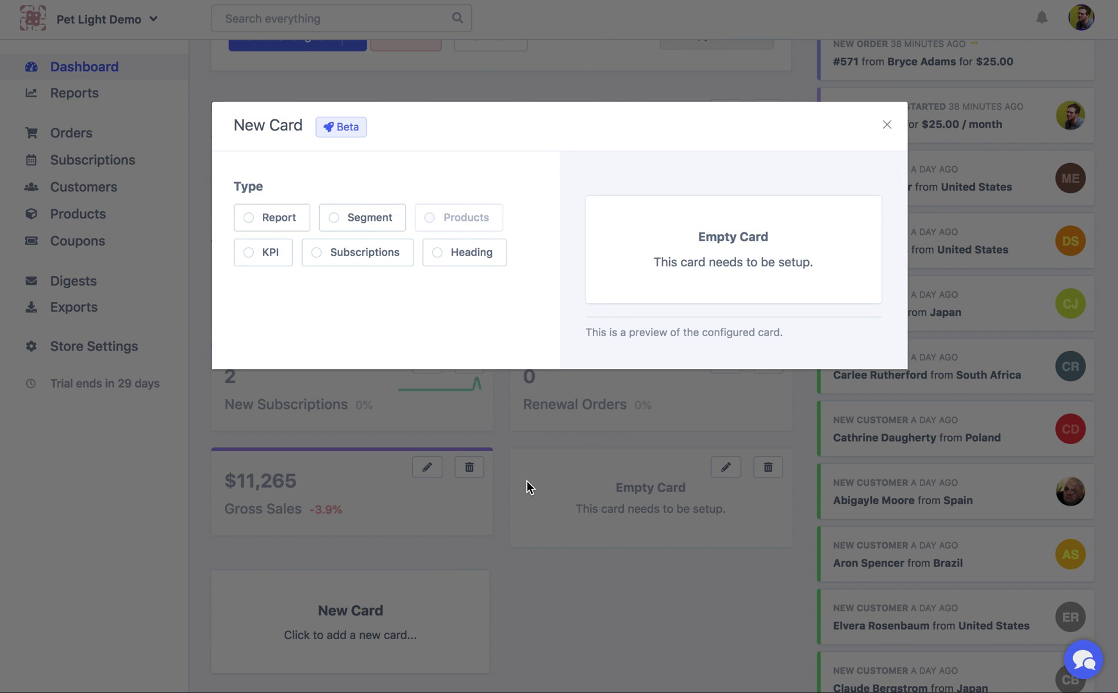
Insert a green KPI card showing Average Customer LTV beside Gross Sales
click(265, 254)
click(368, 336)
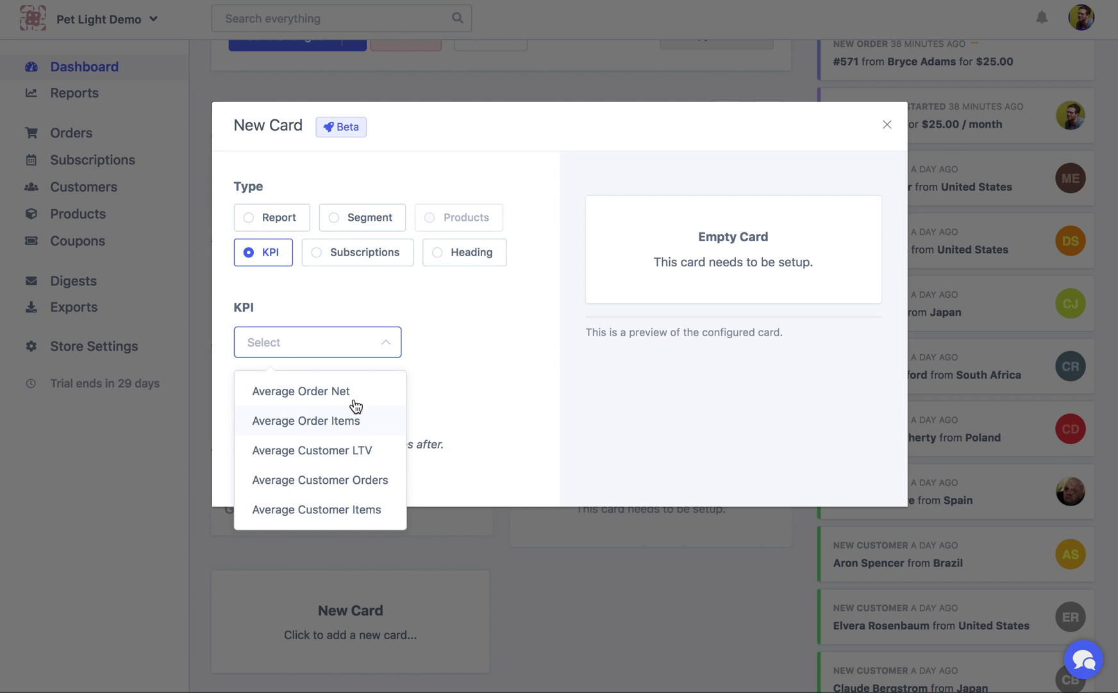
click(320, 461)
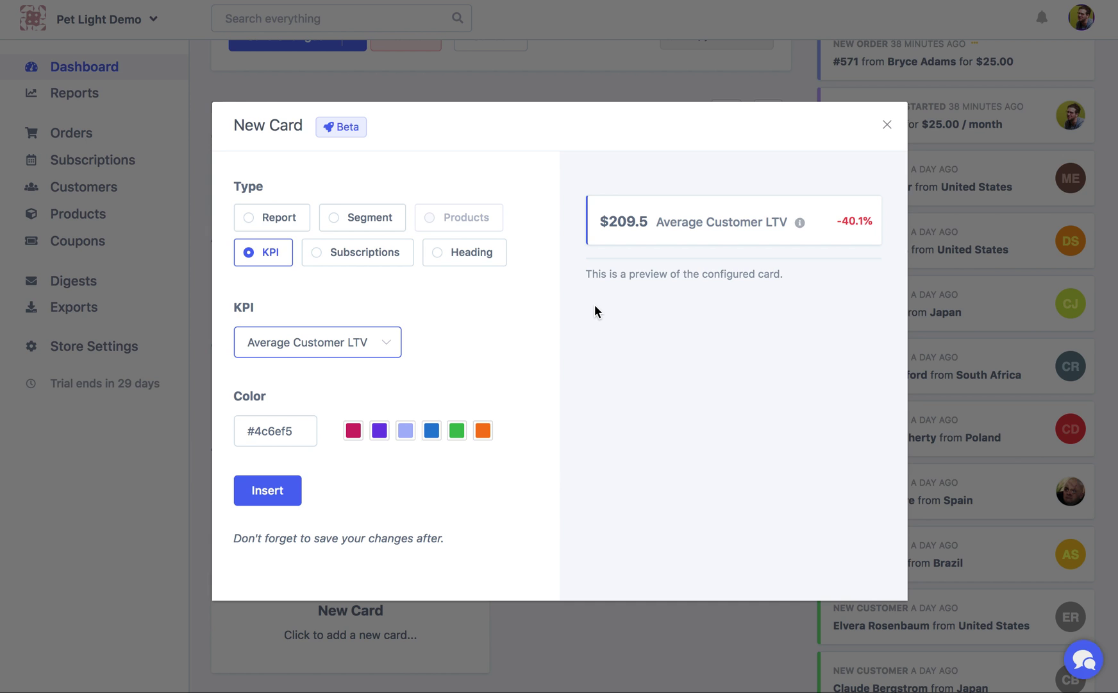
click(454, 431)
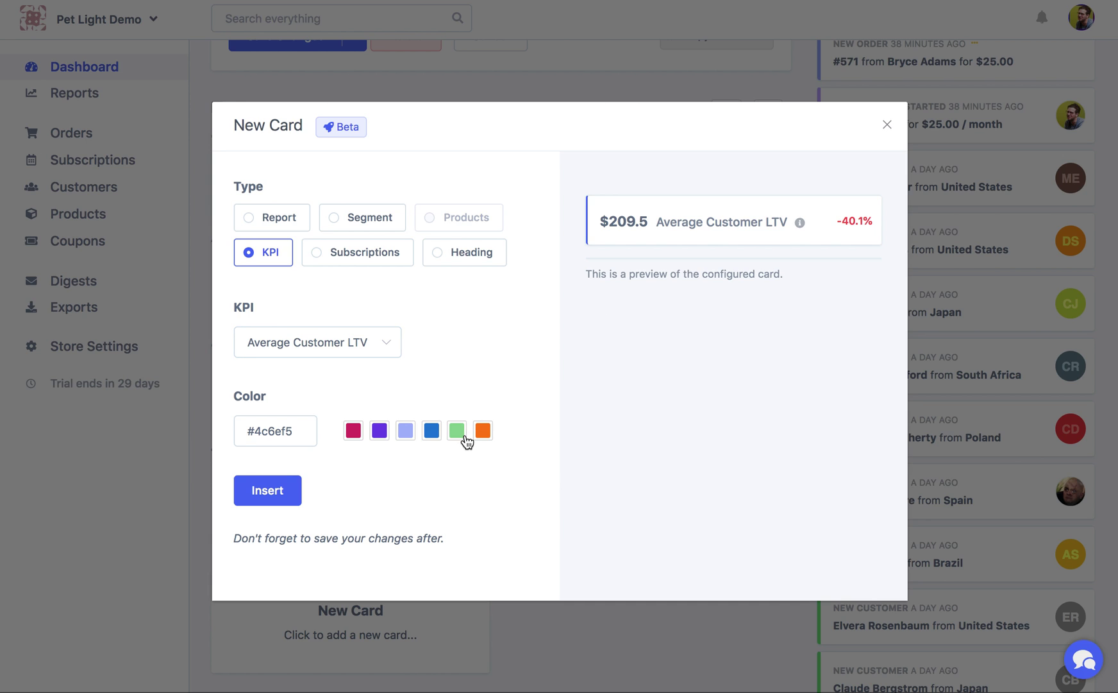
click(240, 497)
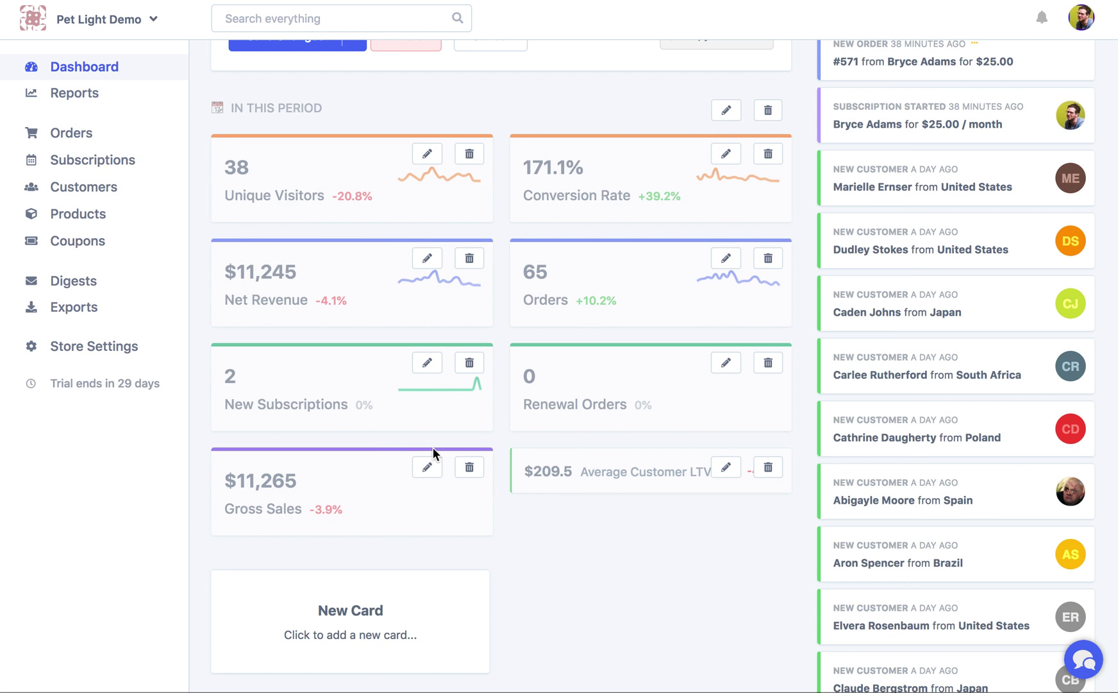
scroll(621, 468, up, 5)
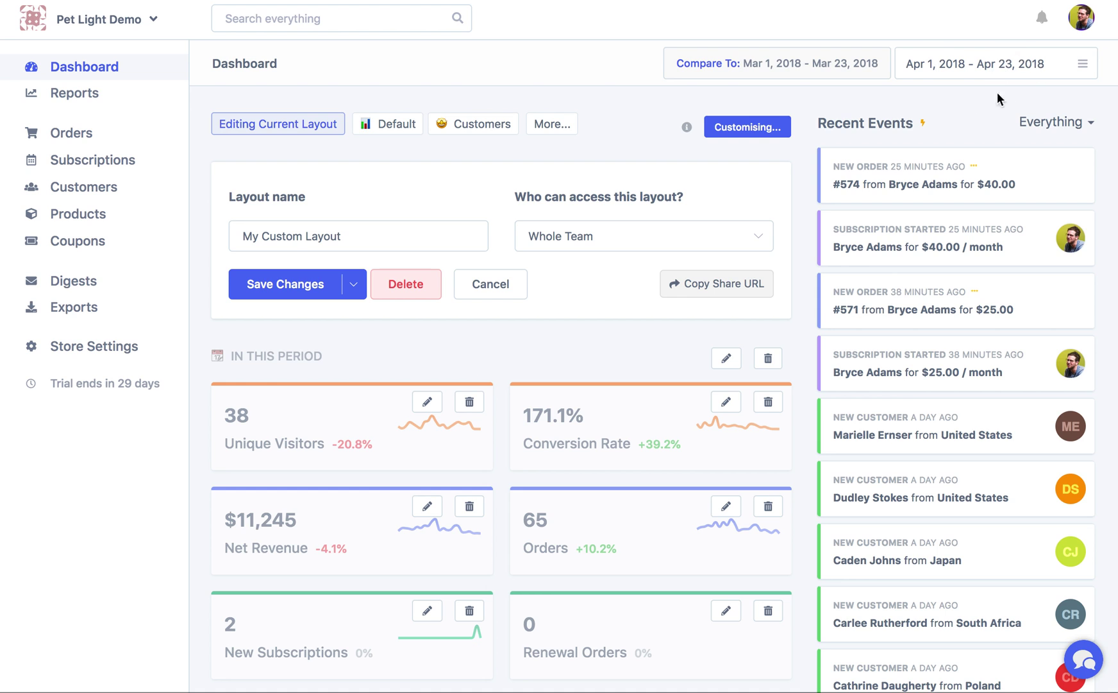
scroll(651, 500, down, 5)
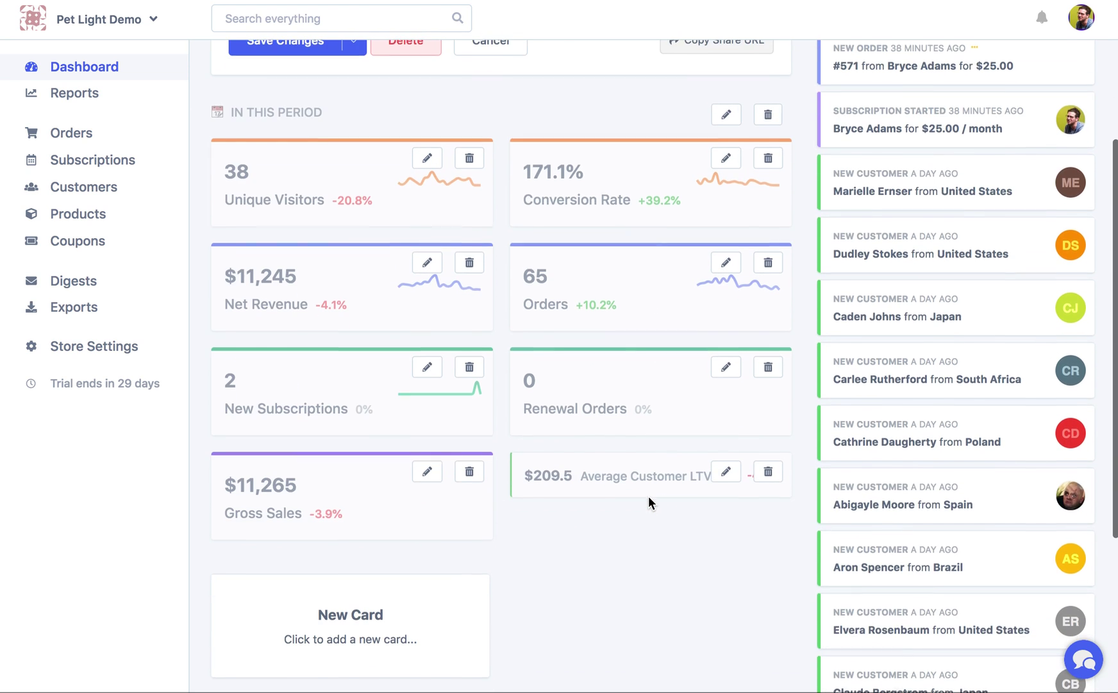
scroll(649, 497, down, 1)
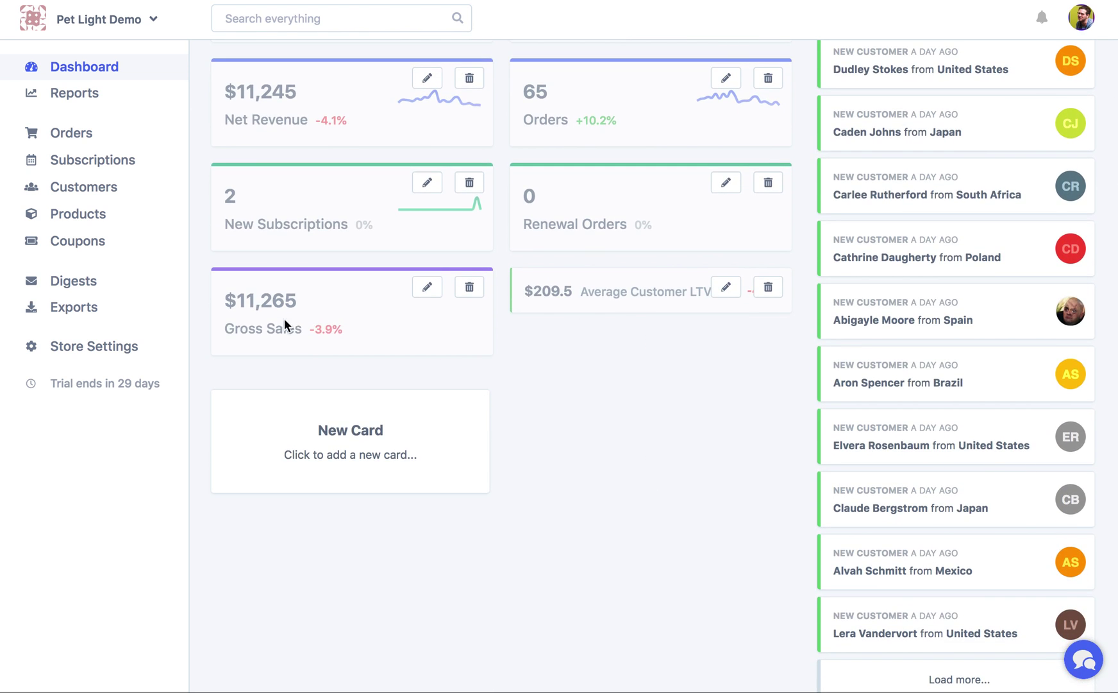
scroll(278, 315, up, 1)
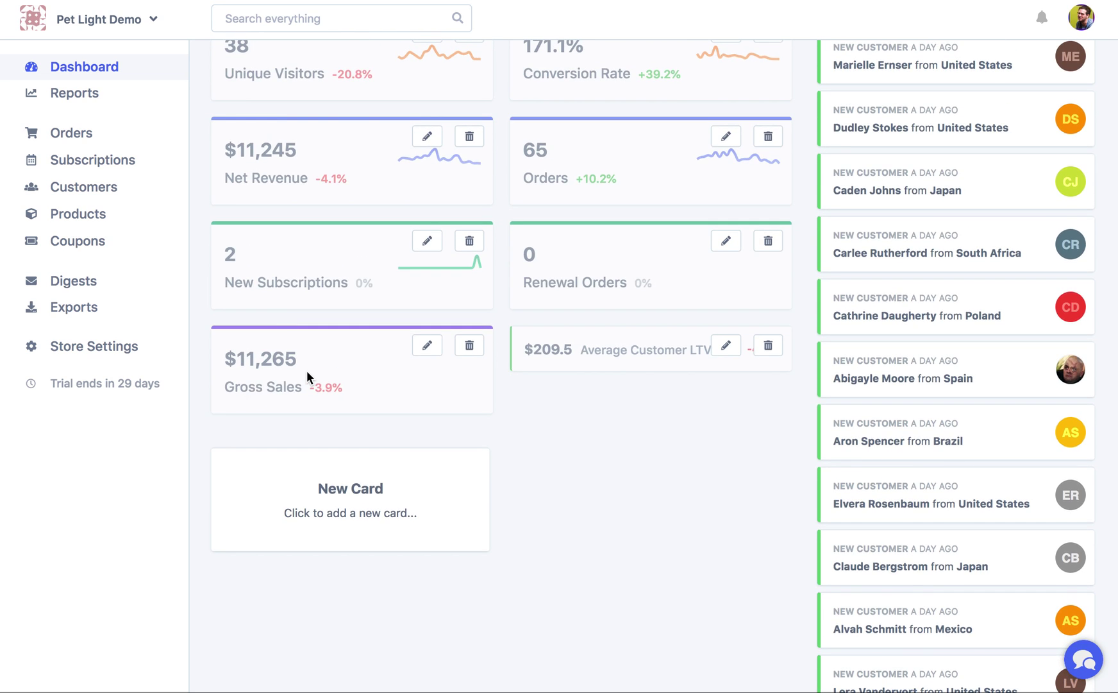
scroll(312, 377, up, 5)
scroll(880, 85, up, 1)
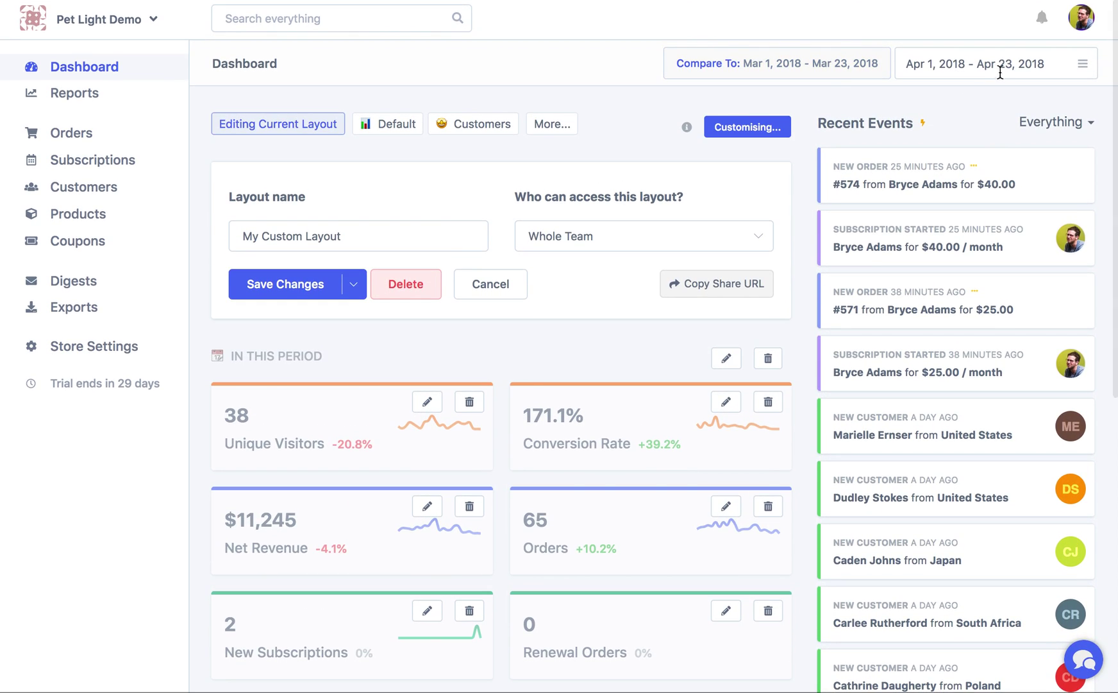
scroll(727, 371, down, 1)
scroll(726, 371, down, 3)
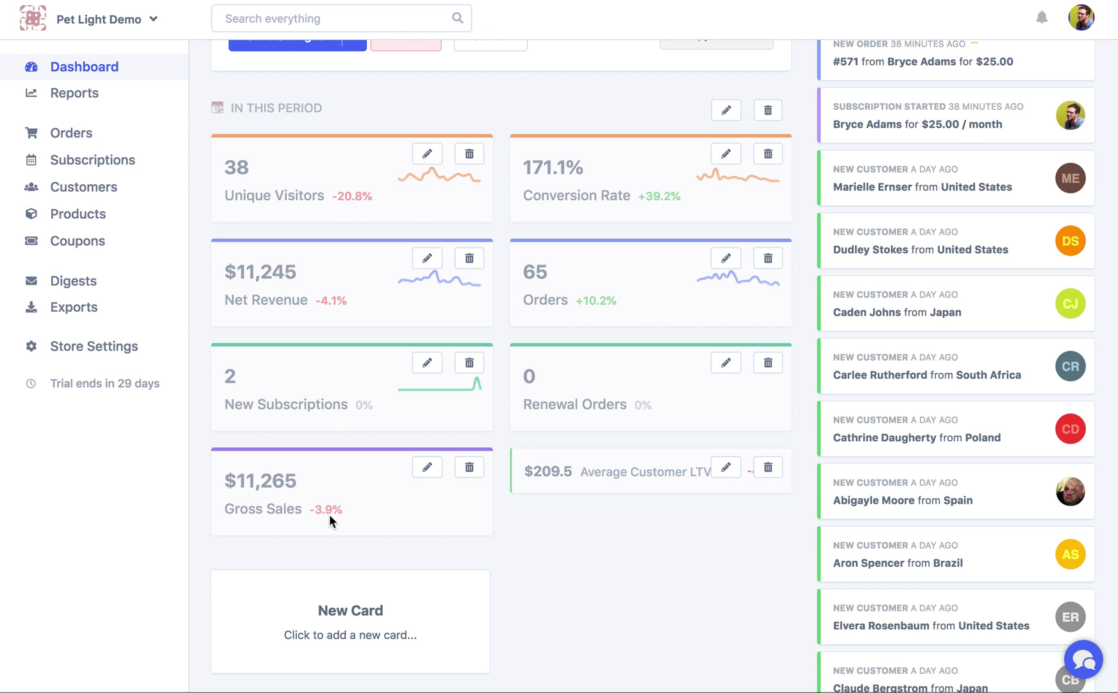
scroll(330, 514, up, 4)
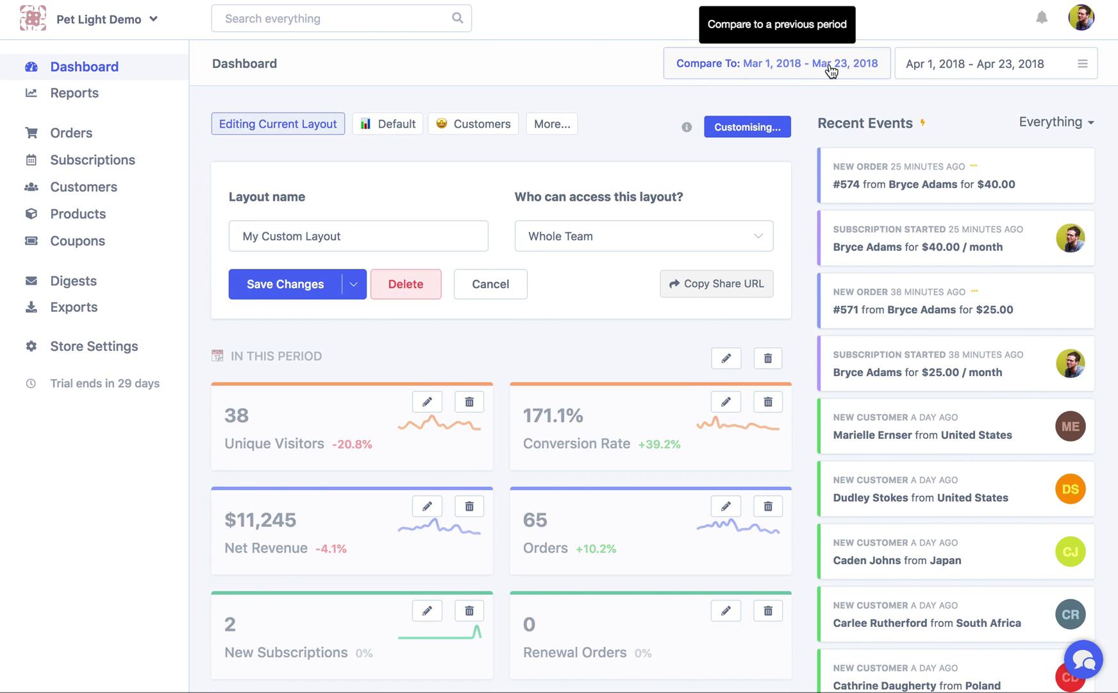
scroll(770, 291, down, 6)
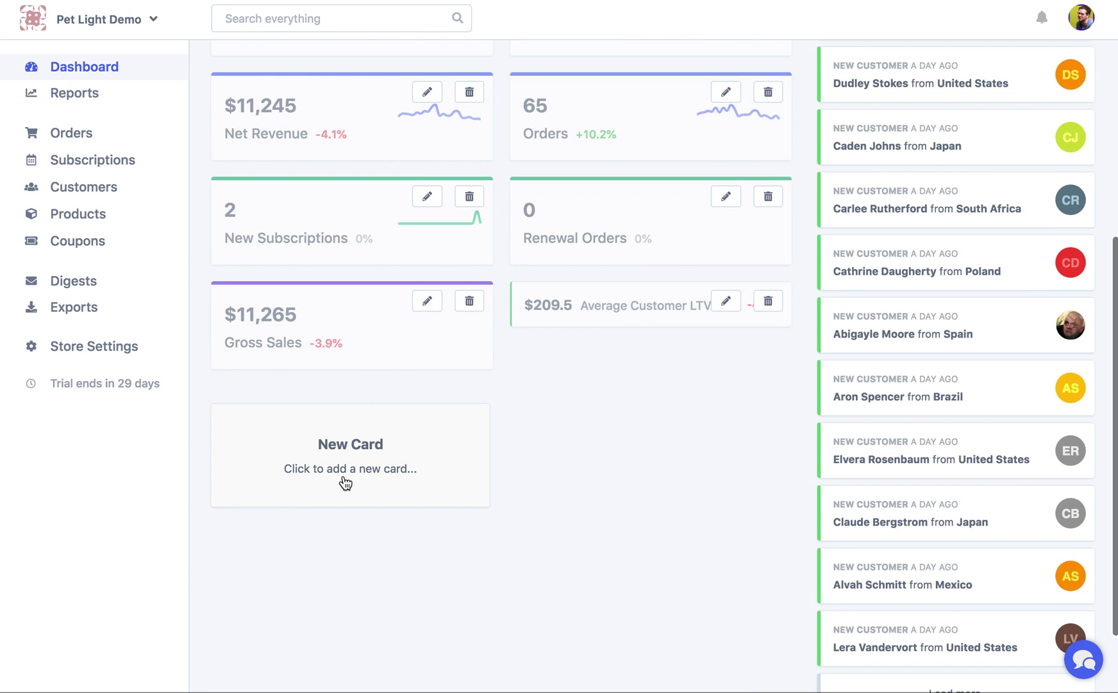
click(347, 481)
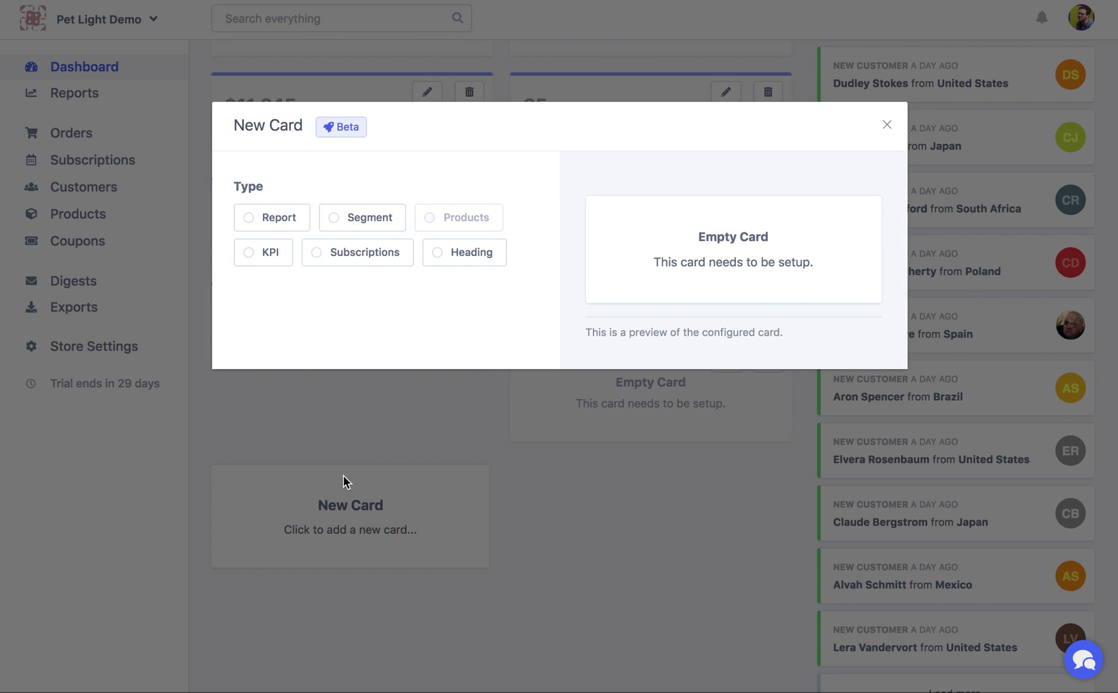
Insert a 'KPIs' heading and move it above the Gross Sales and Average Customer LTV cards
click(486, 253)
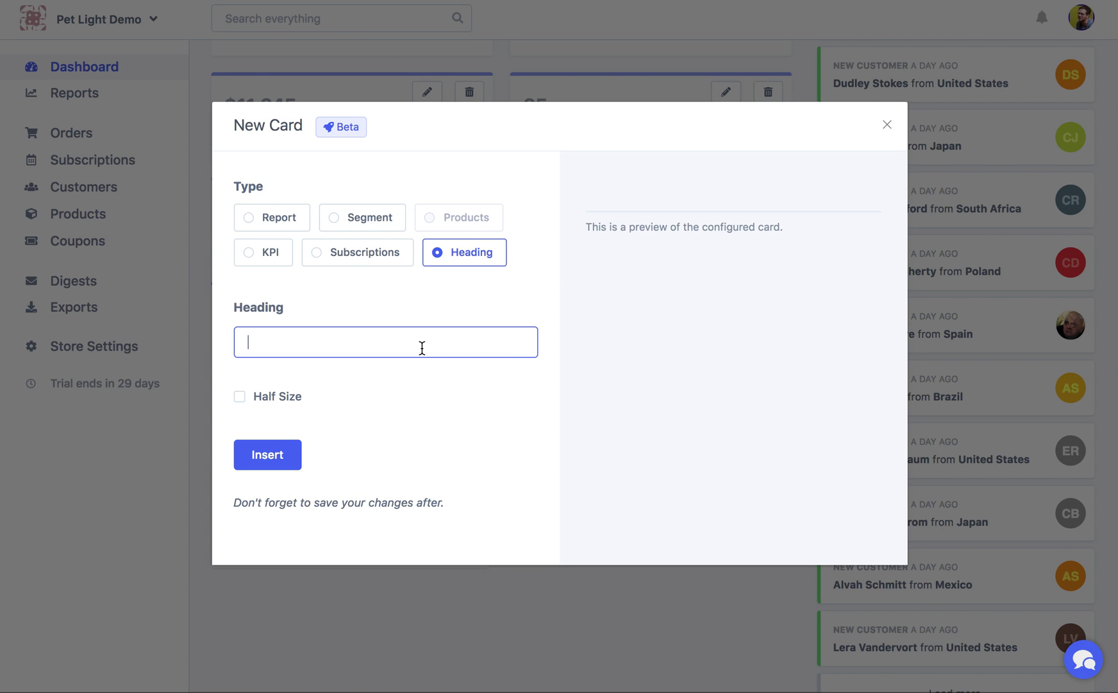
text(KPIs)
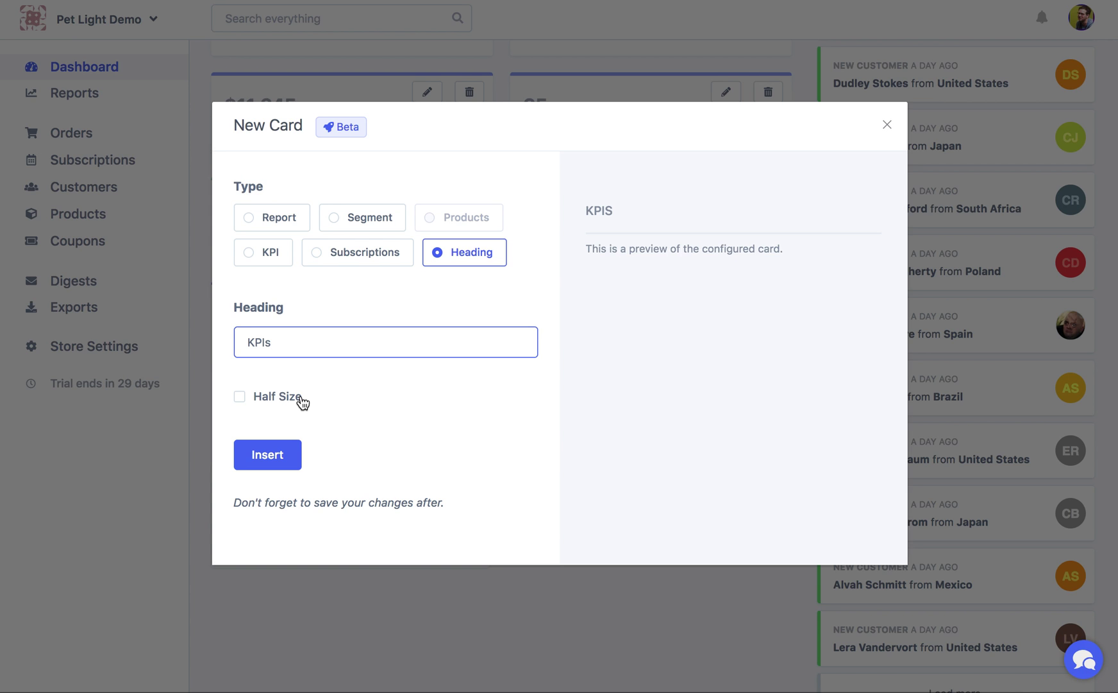
click(289, 453)
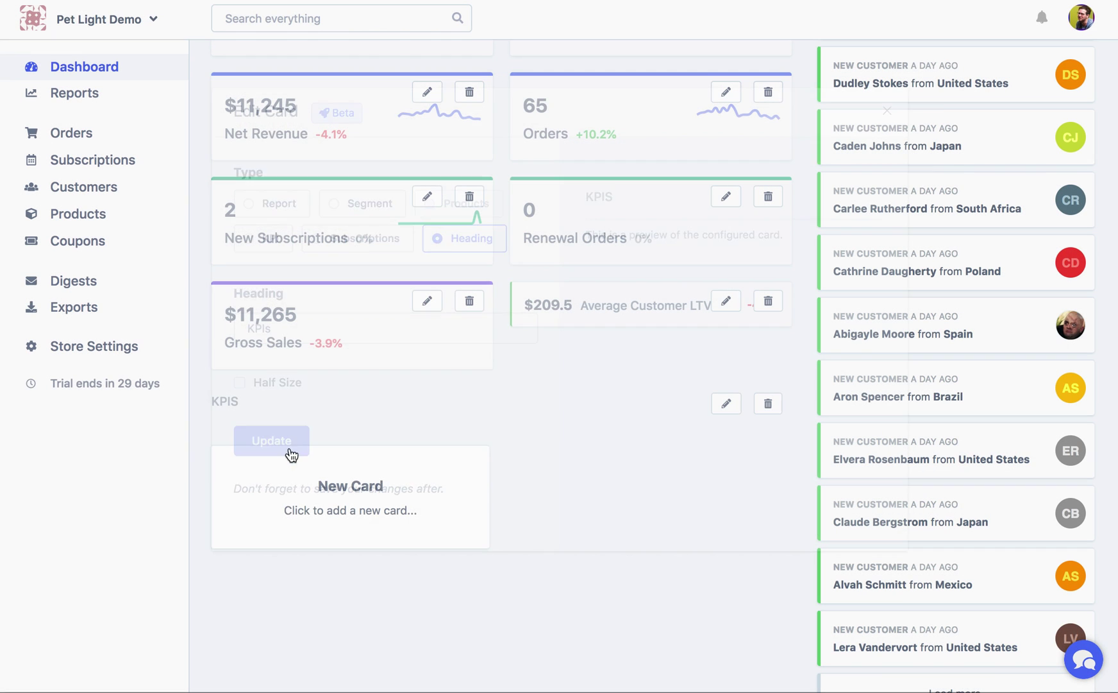
drag(248, 404, 256, 264)
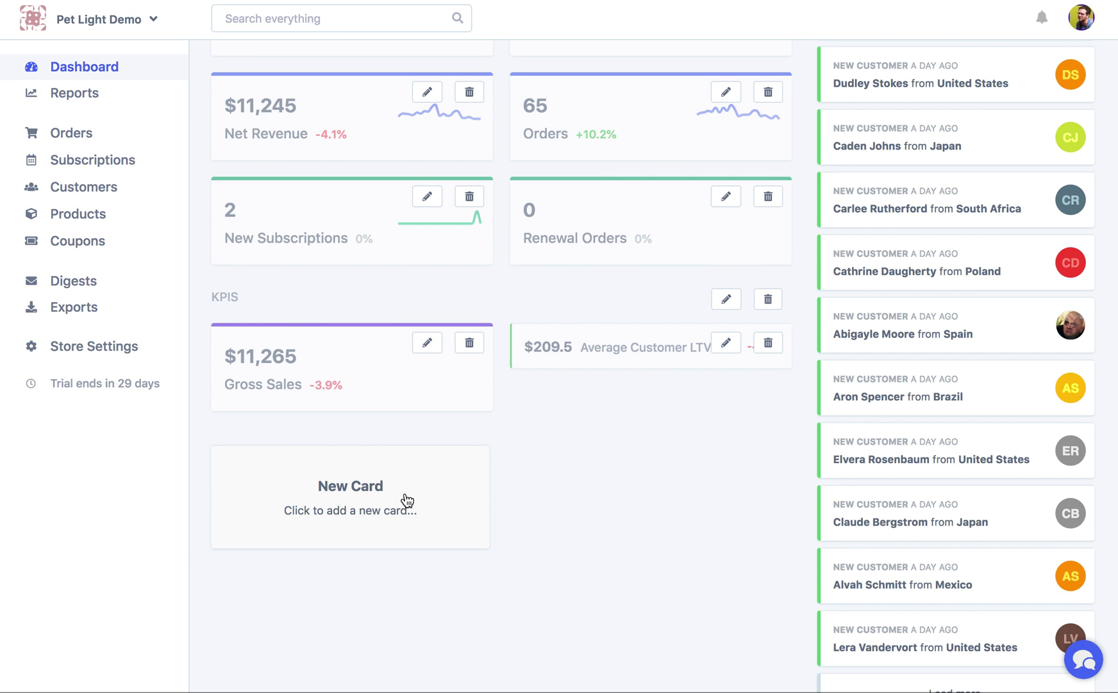
scroll(443, 488, up, 6)
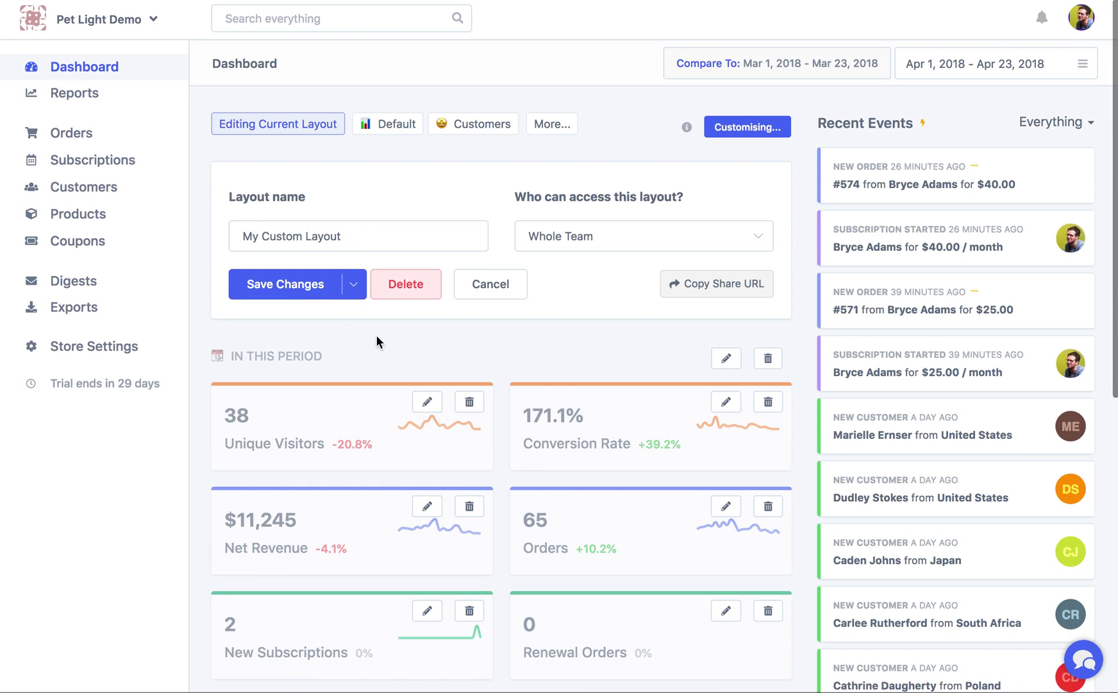
Save the My Custom Layout changes and put the dashboard back into editing mode
click(294, 282)
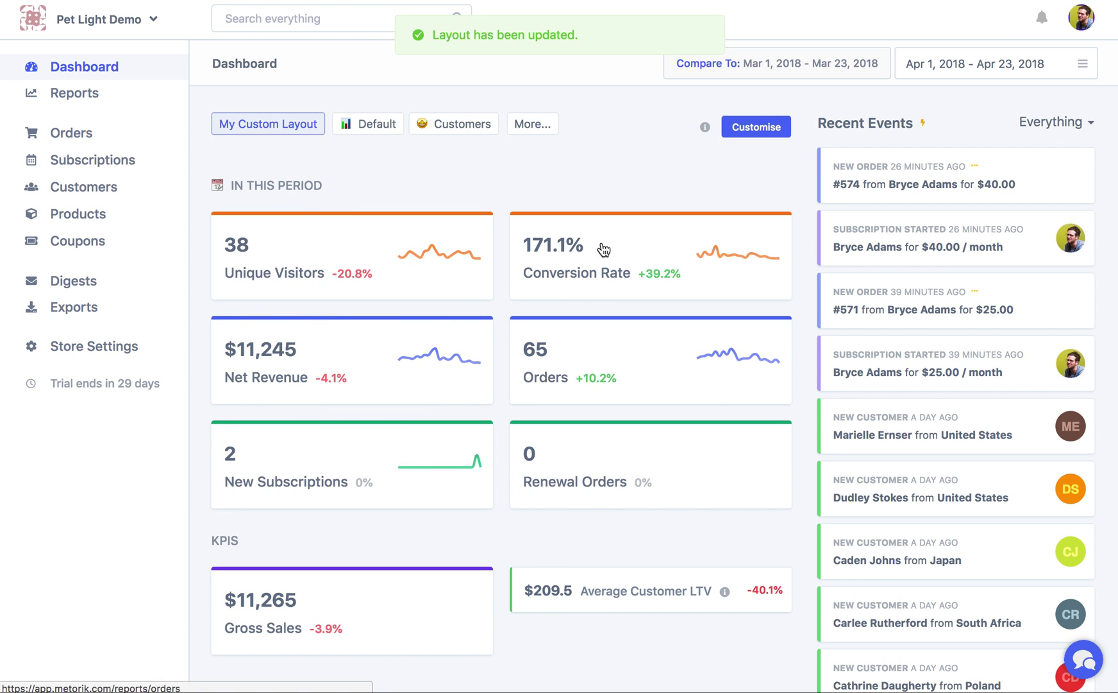
scroll(229, 415, down, 5)
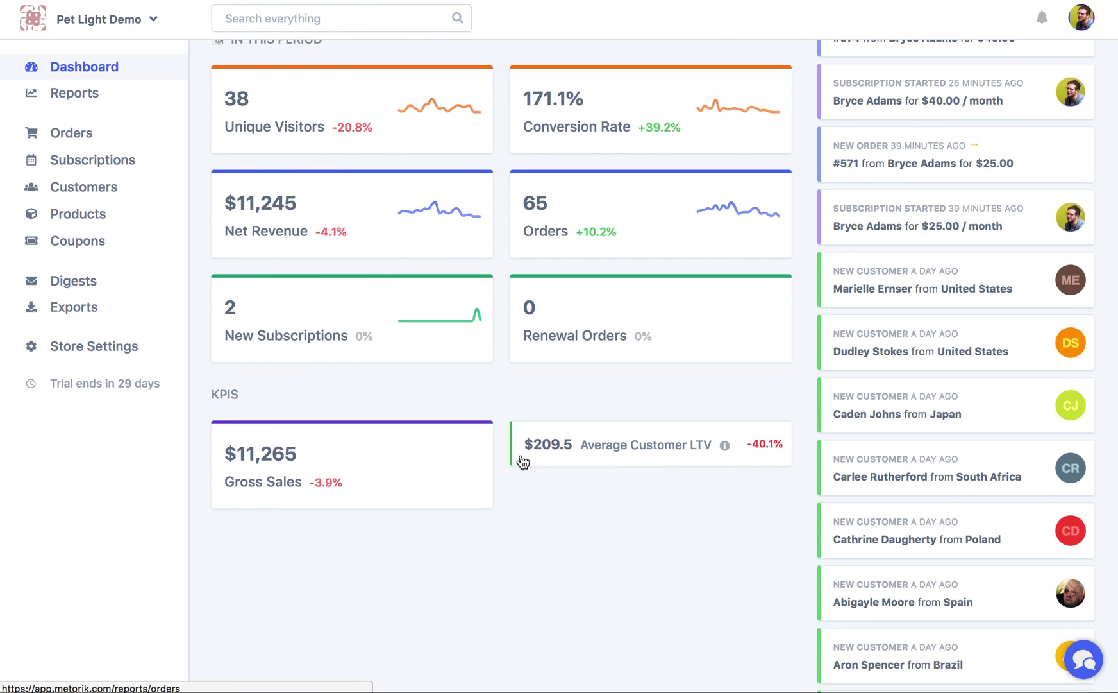
scroll(347, 406, up, 5)
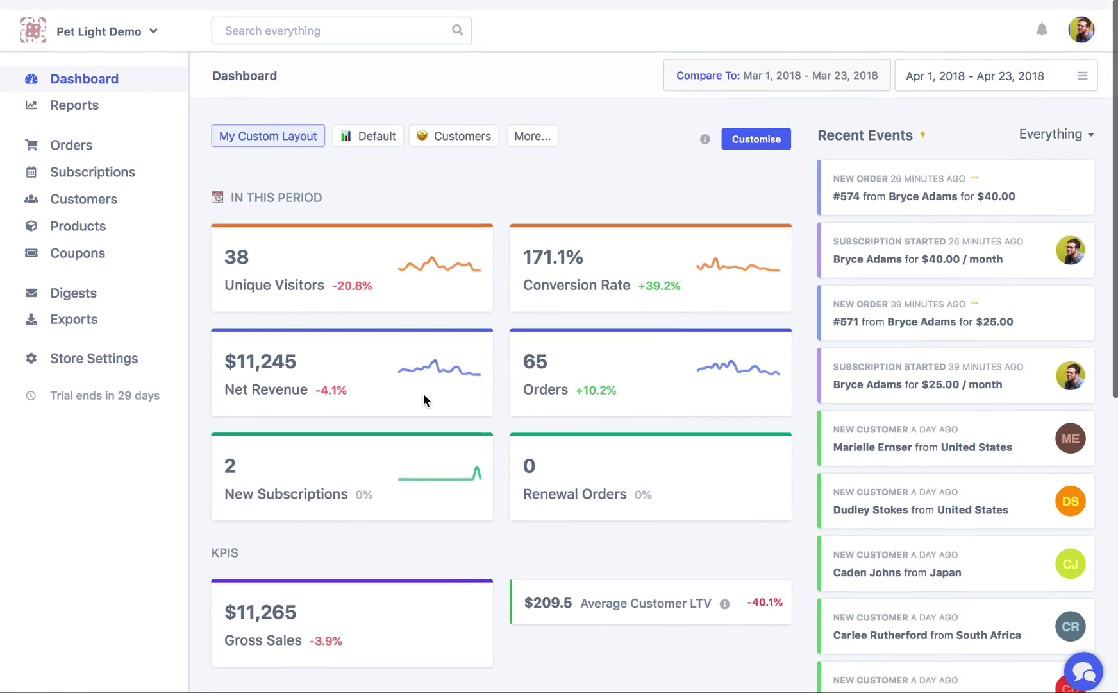
click(743, 128)
scroll(641, 559, down, 10)
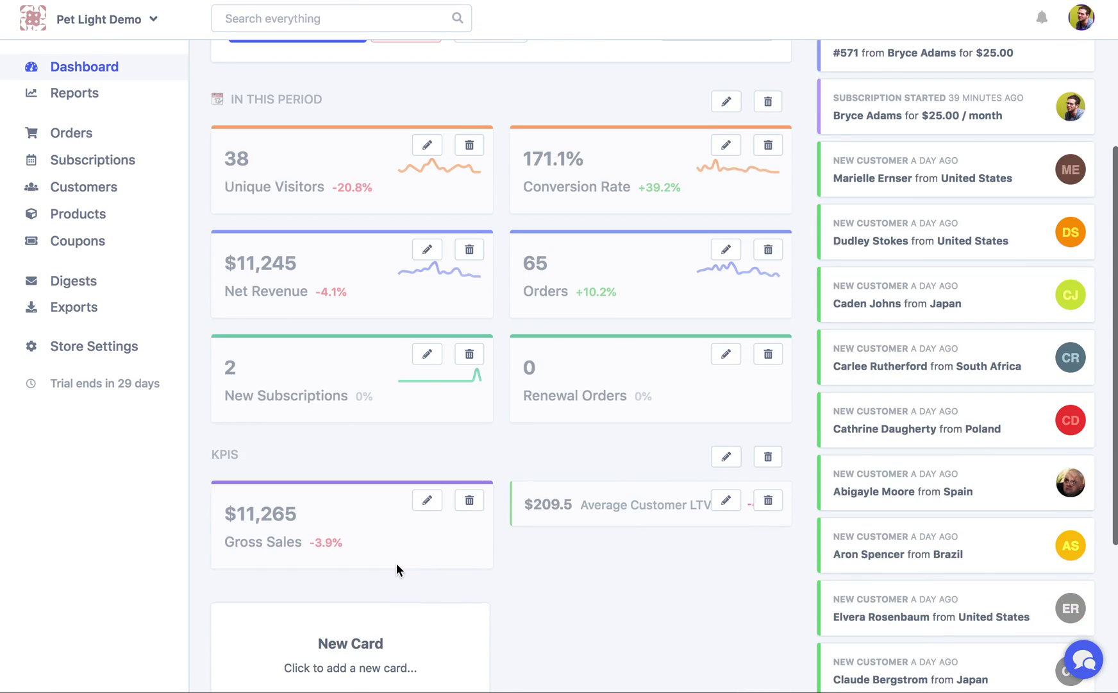
Recolour the Gross Sales card blue, then start a new Segment-type card
click(427, 342)
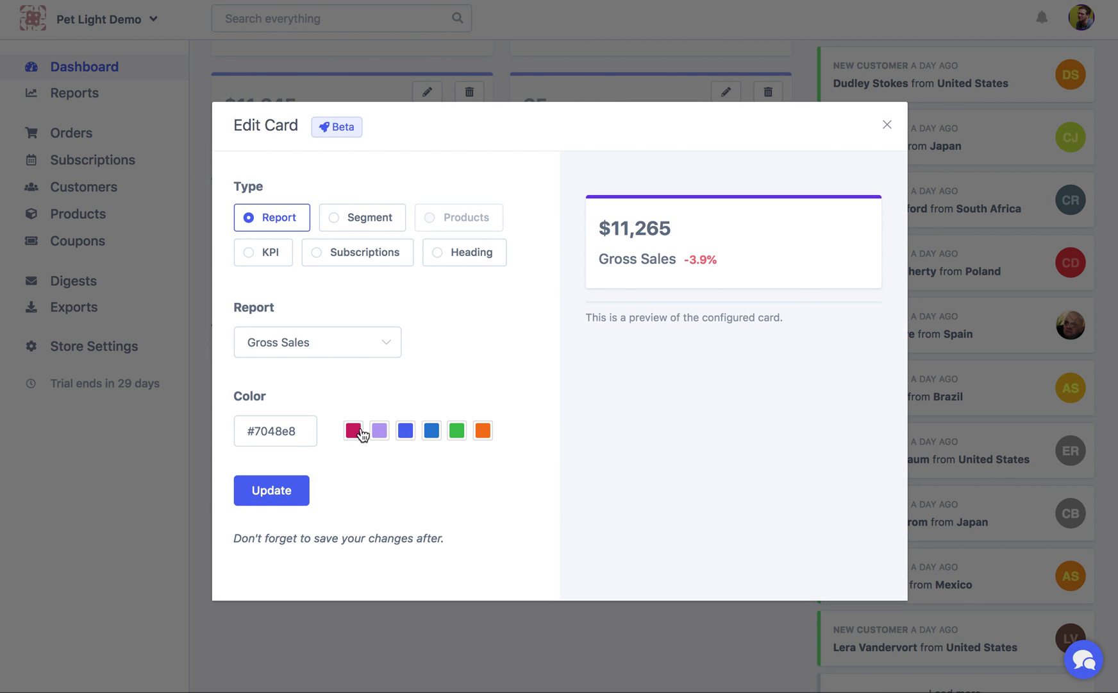
click(432, 438)
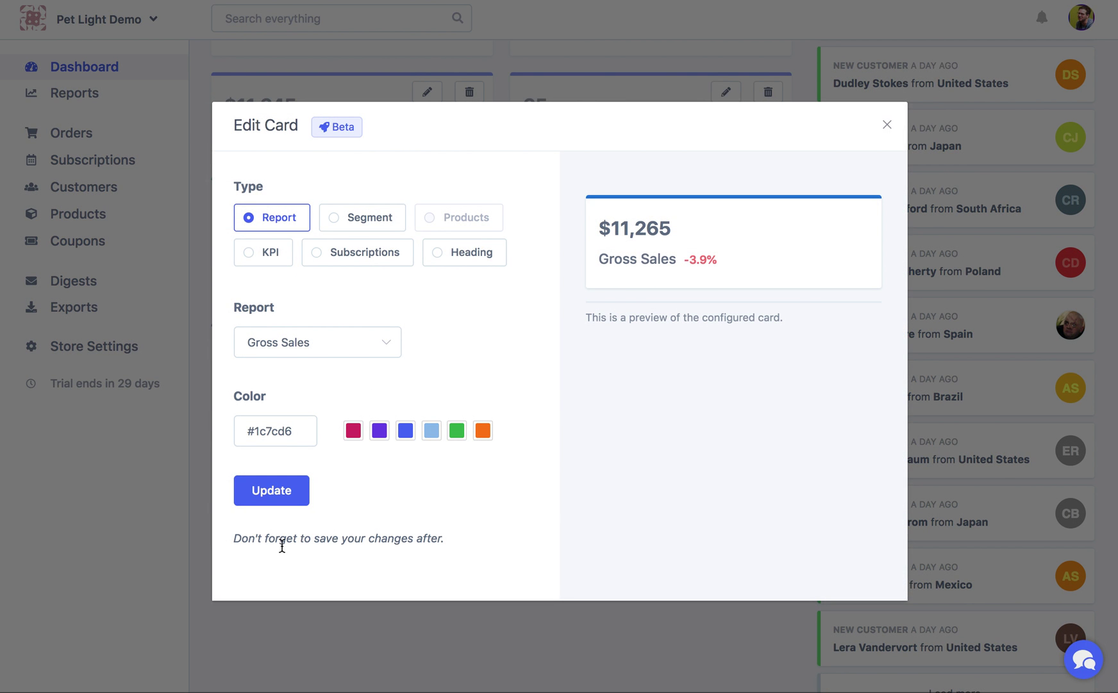
click(302, 502)
click(339, 502)
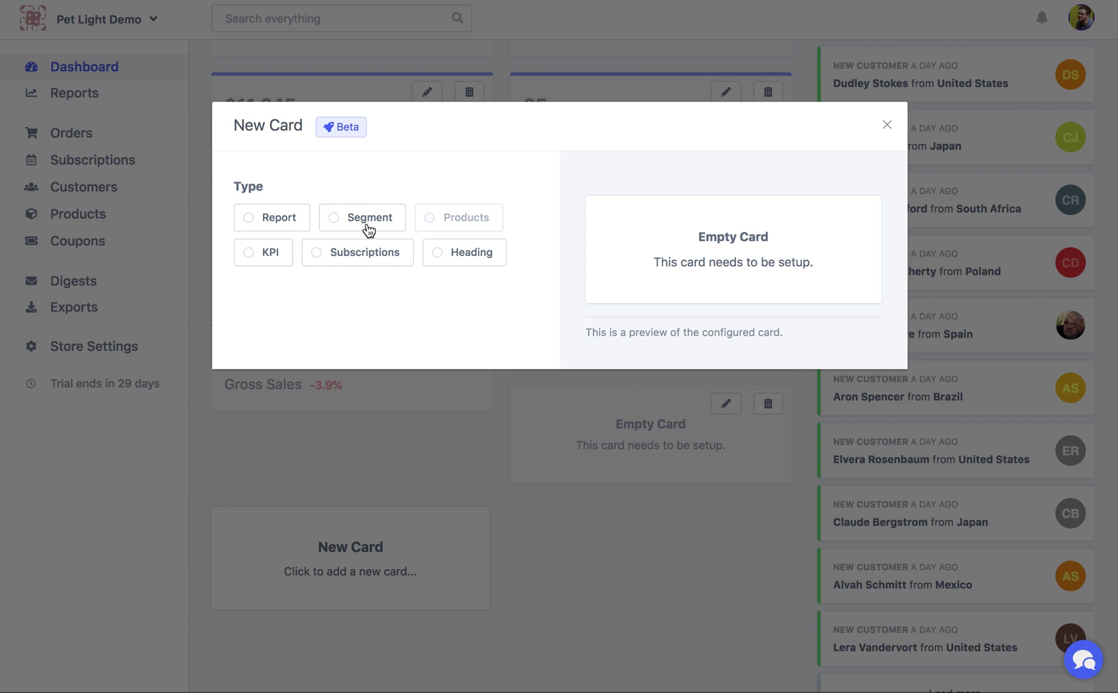
click(369, 230)
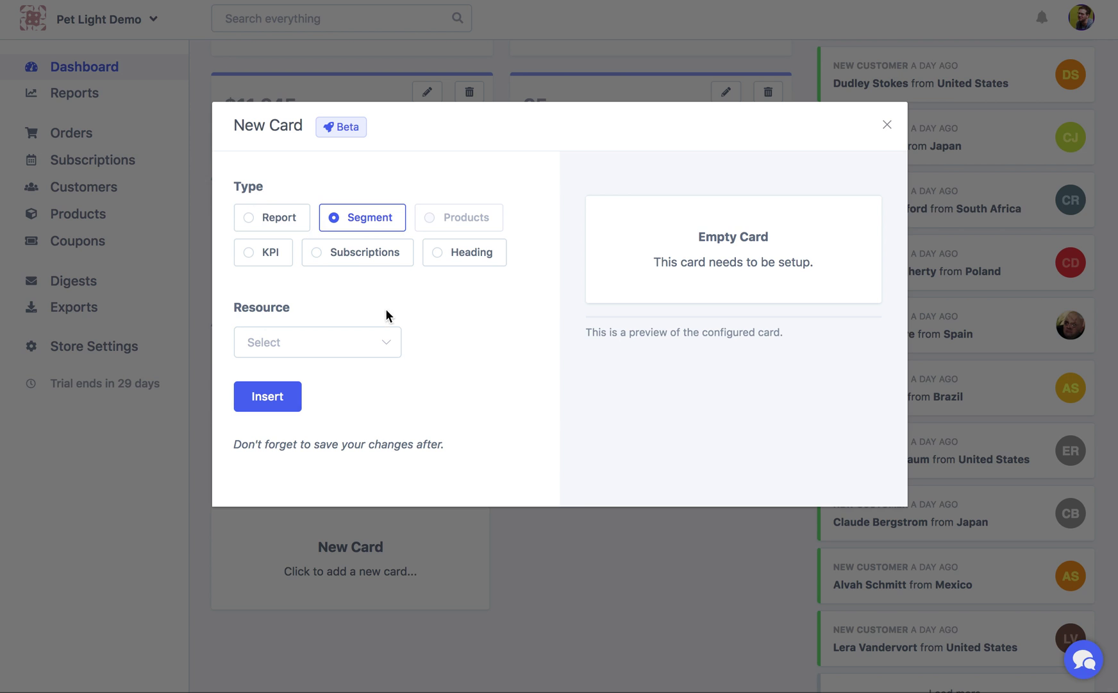
Set the segment card's resource to Customers and list the available customer segments
click(352, 354)
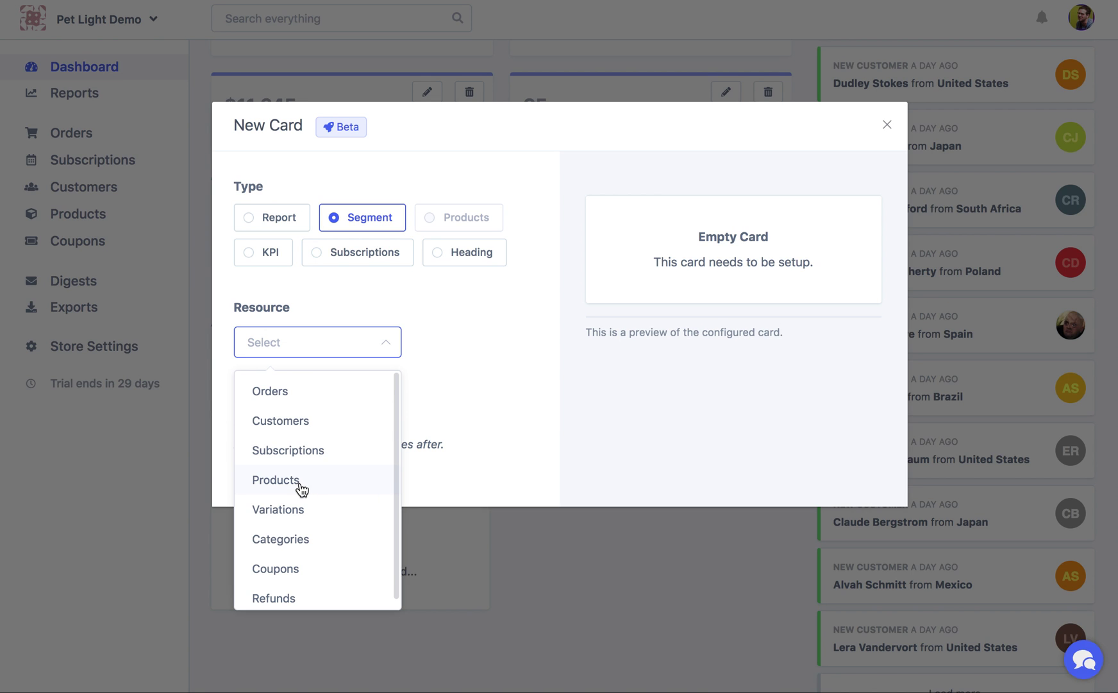
click(282, 420)
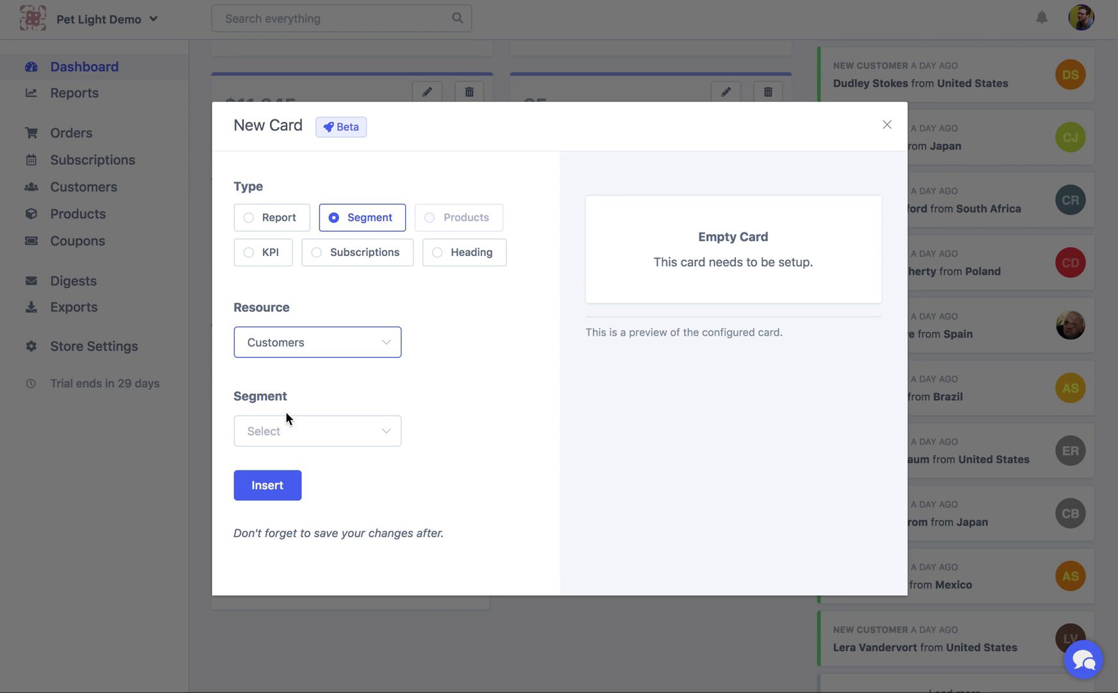
click(268, 431)
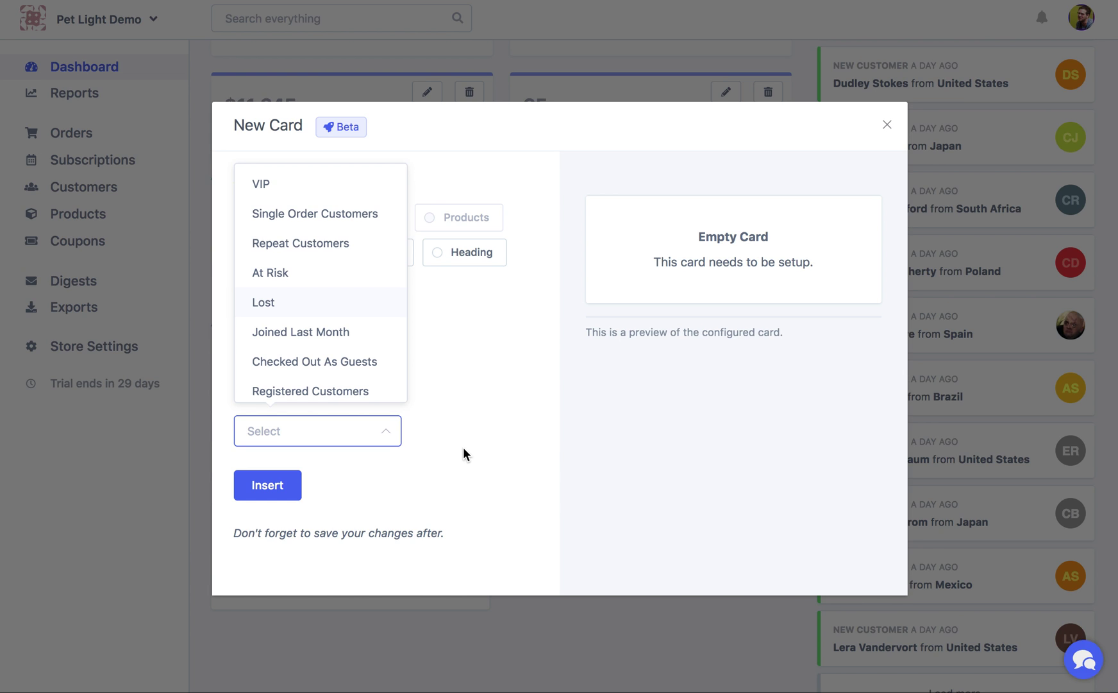
Insert a green VIP segment card displaying Average LTV ($803.8)
click(339, 184)
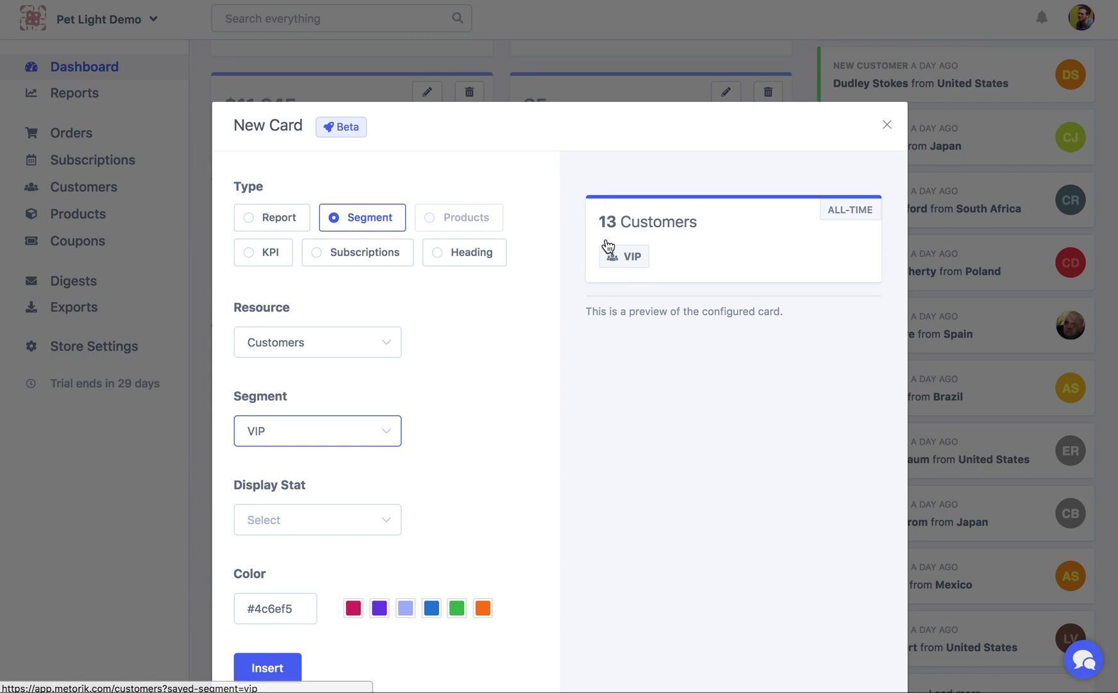
click(287, 525)
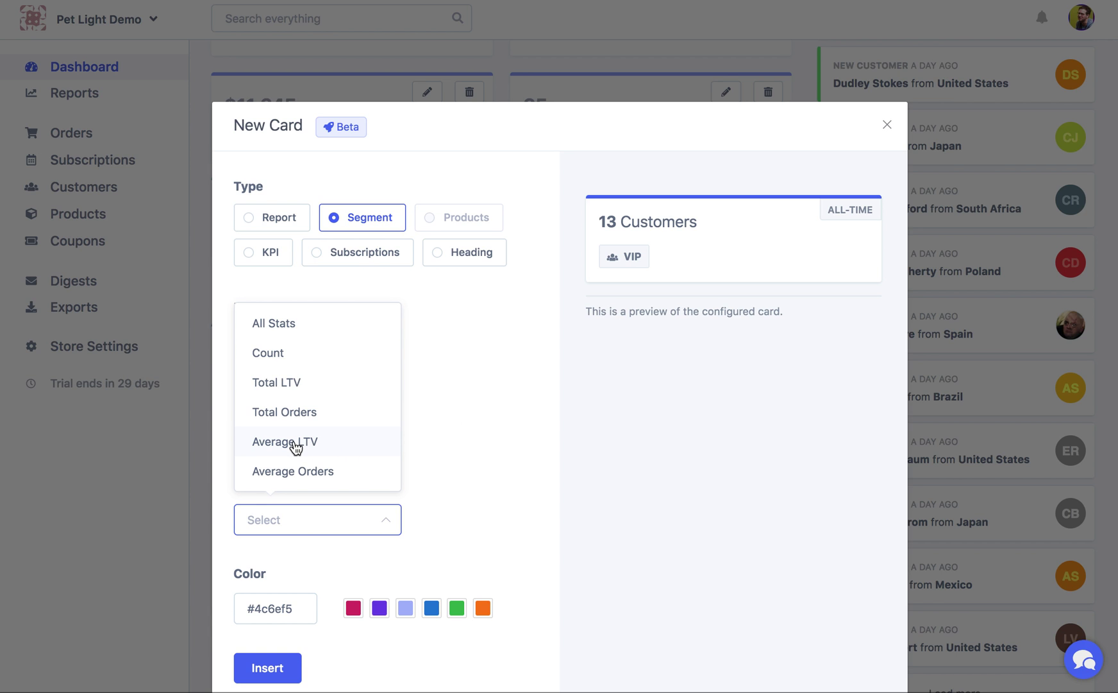
click(315, 450)
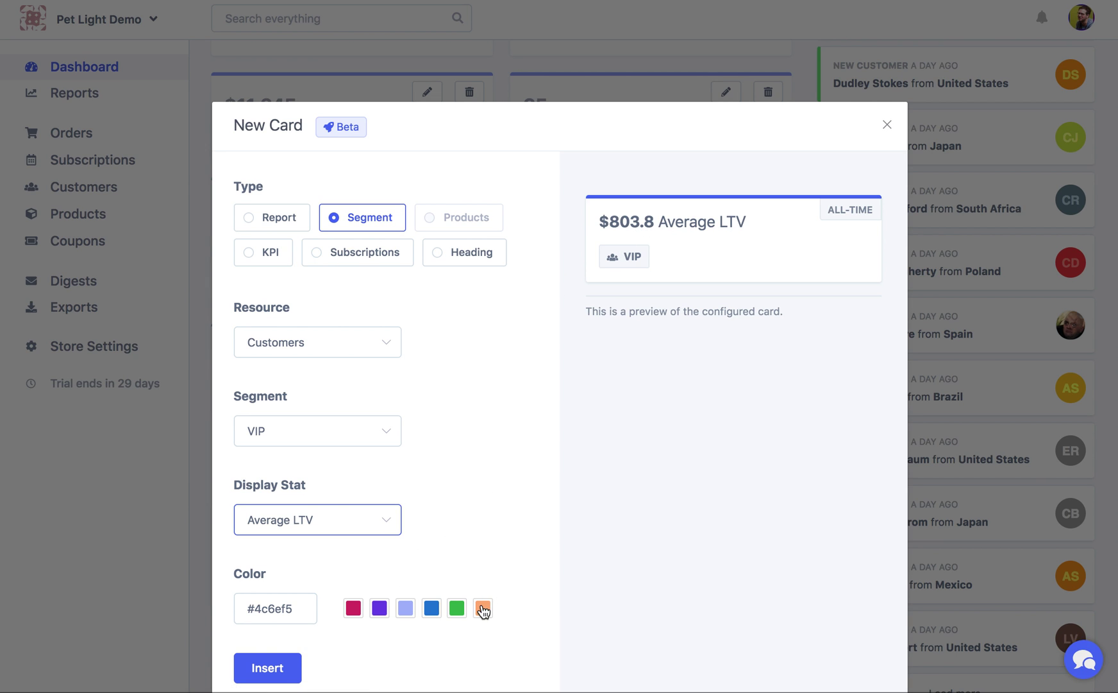
click(455, 606)
click(264, 668)
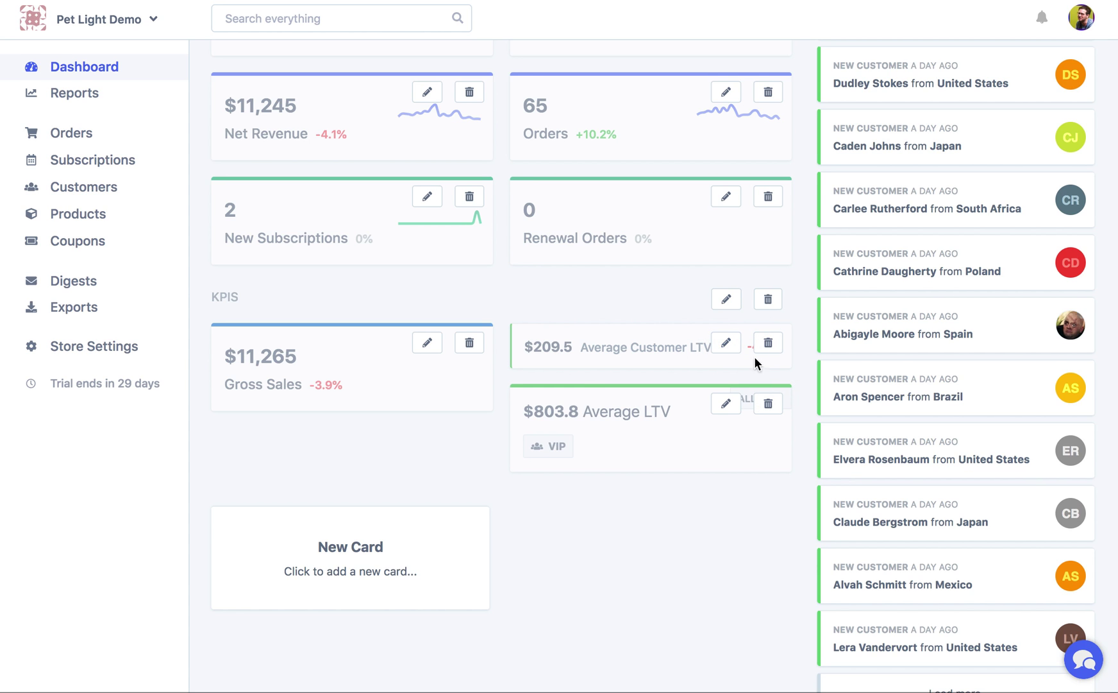
Insert a new segment card using Orders > Guest Orders, displaying All Stats
click(399, 545)
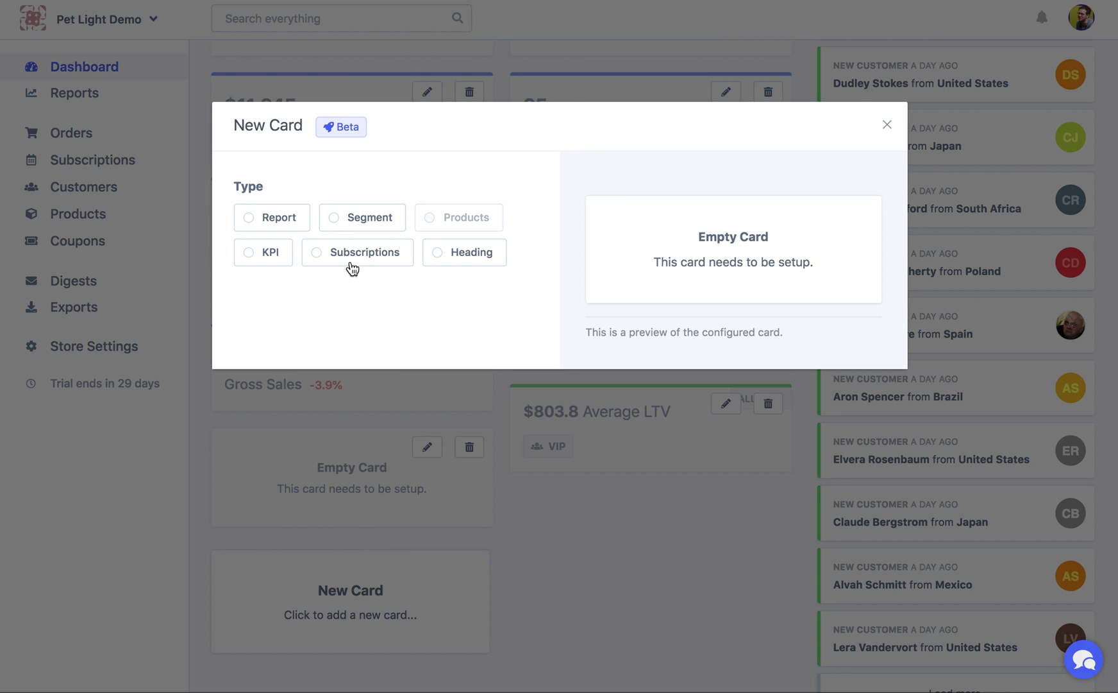
click(377, 218)
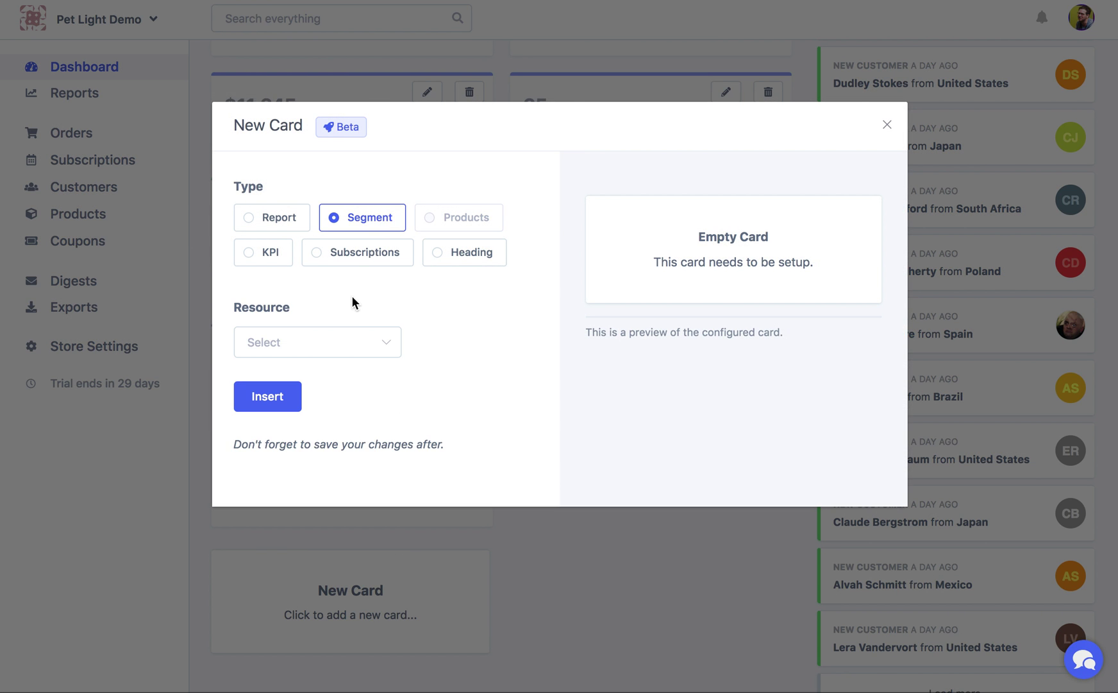
click(335, 337)
click(328, 399)
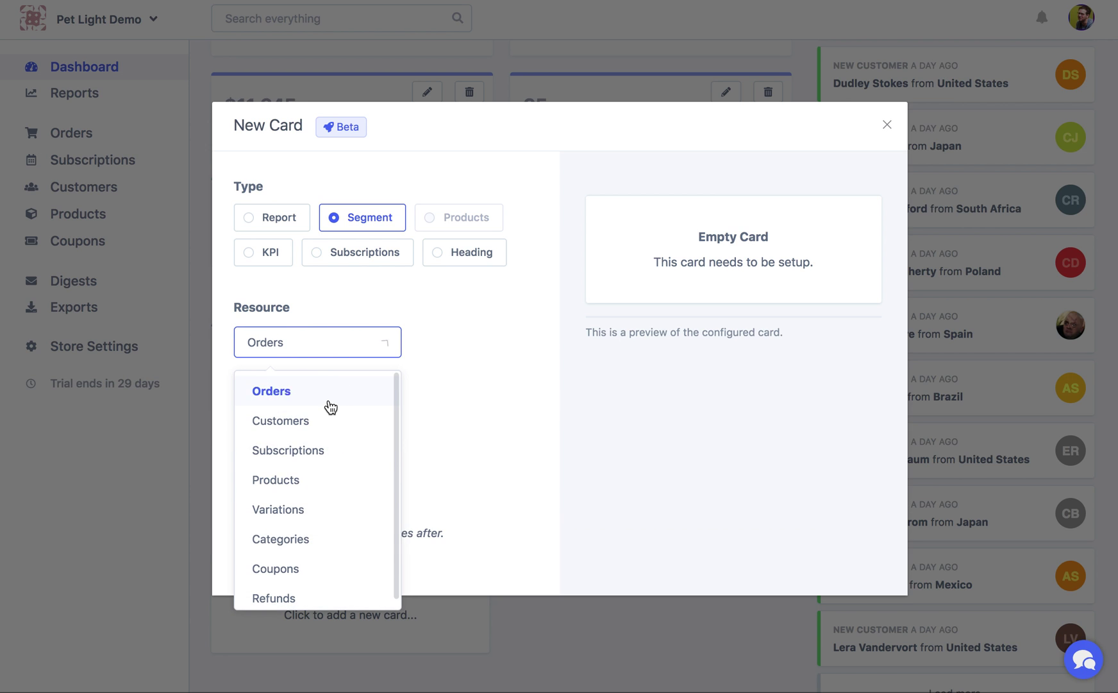
click(336, 440)
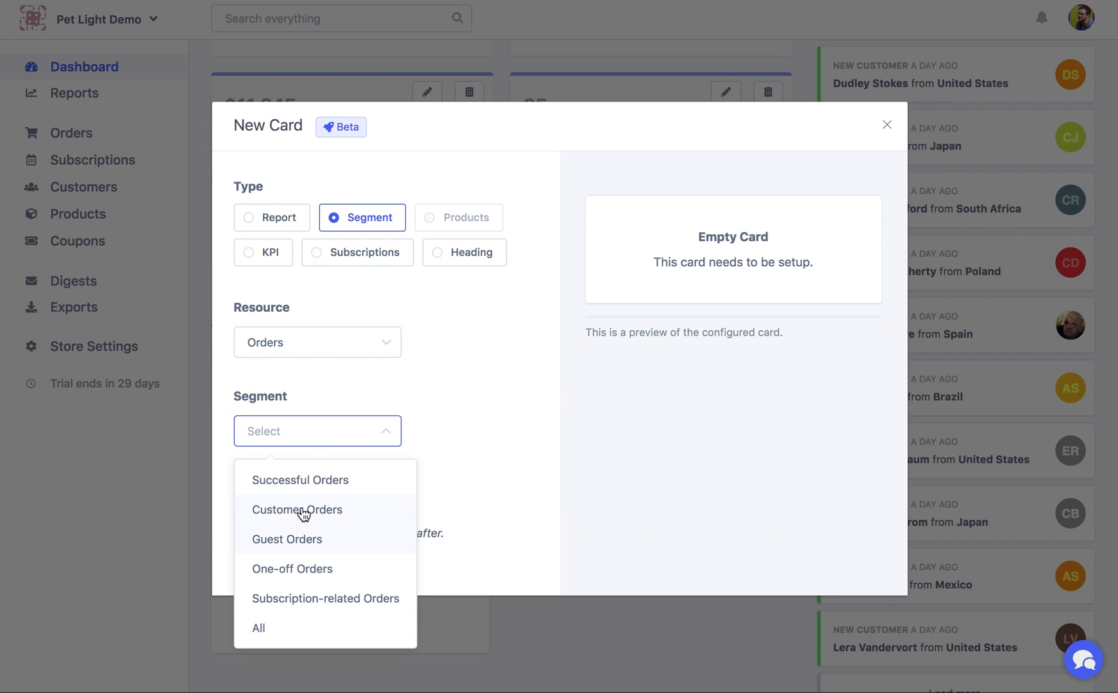
click(308, 545)
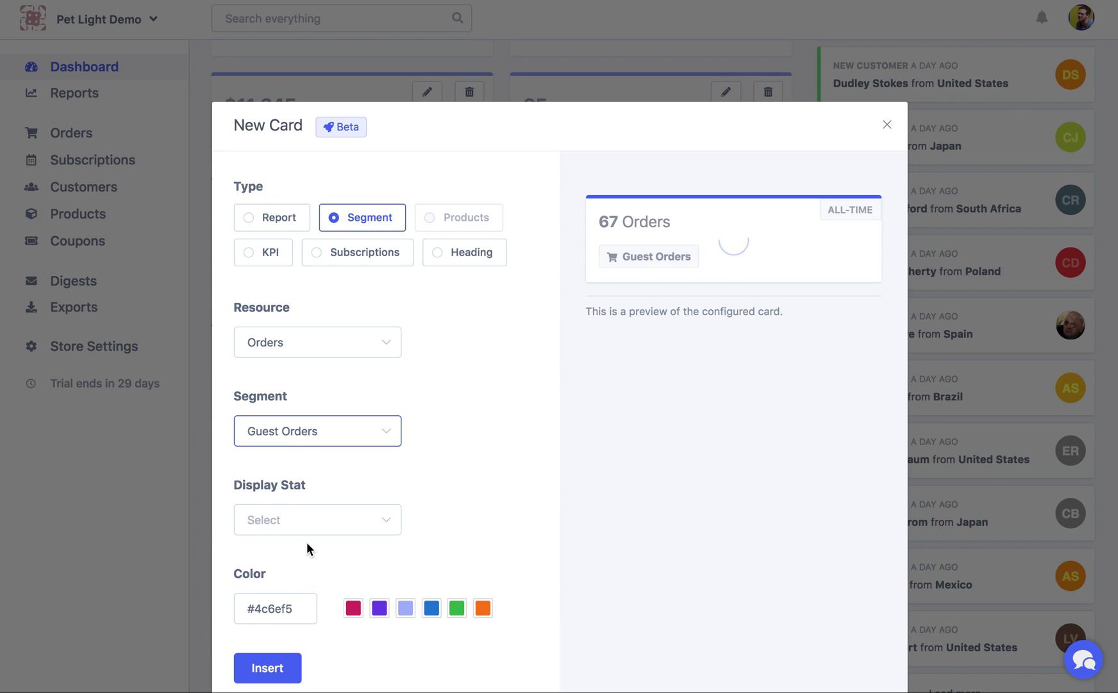
click(296, 530)
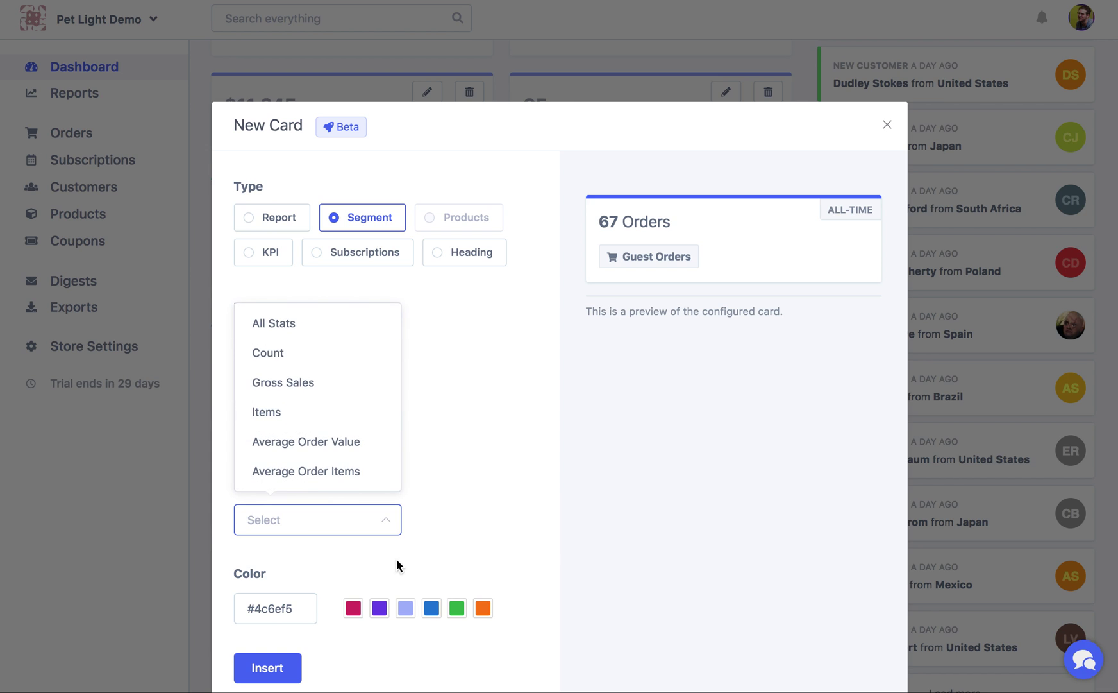
click(283, 325)
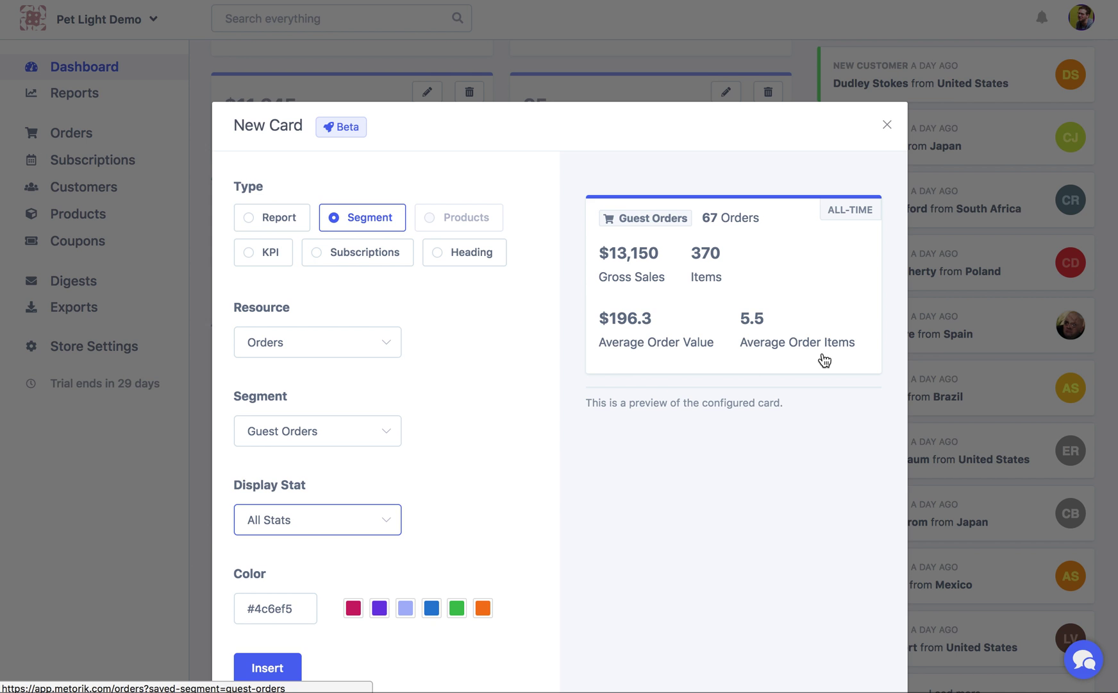
click(269, 670)
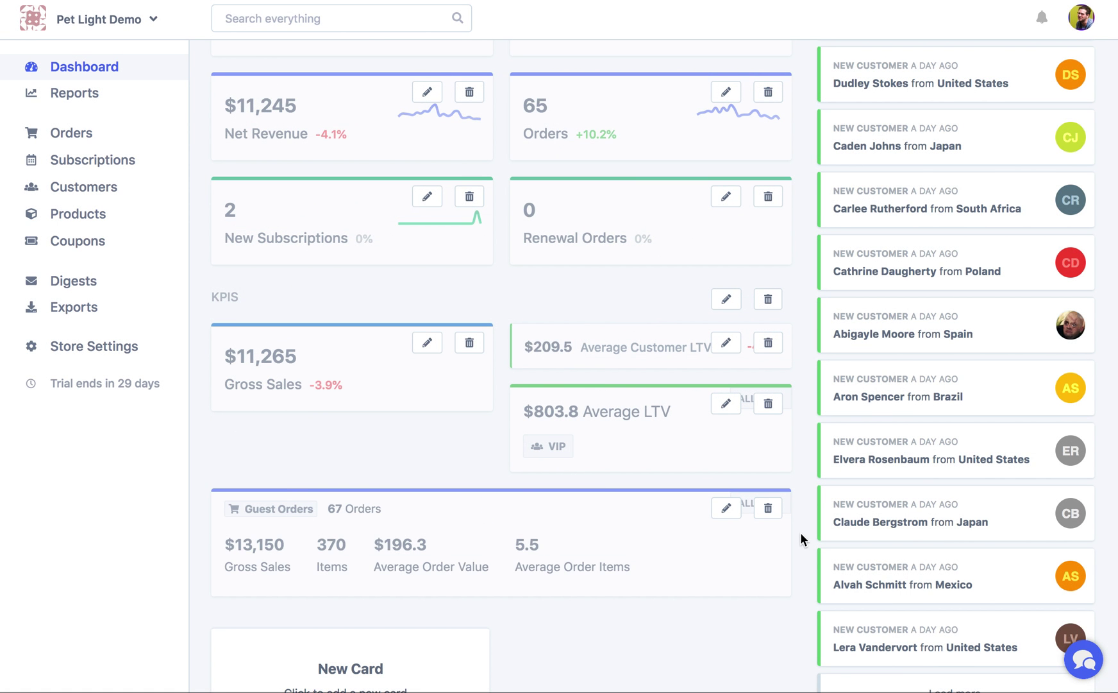
Delete the Gross Sales card from the KPIs section
scroll(577, 481, down, 1)
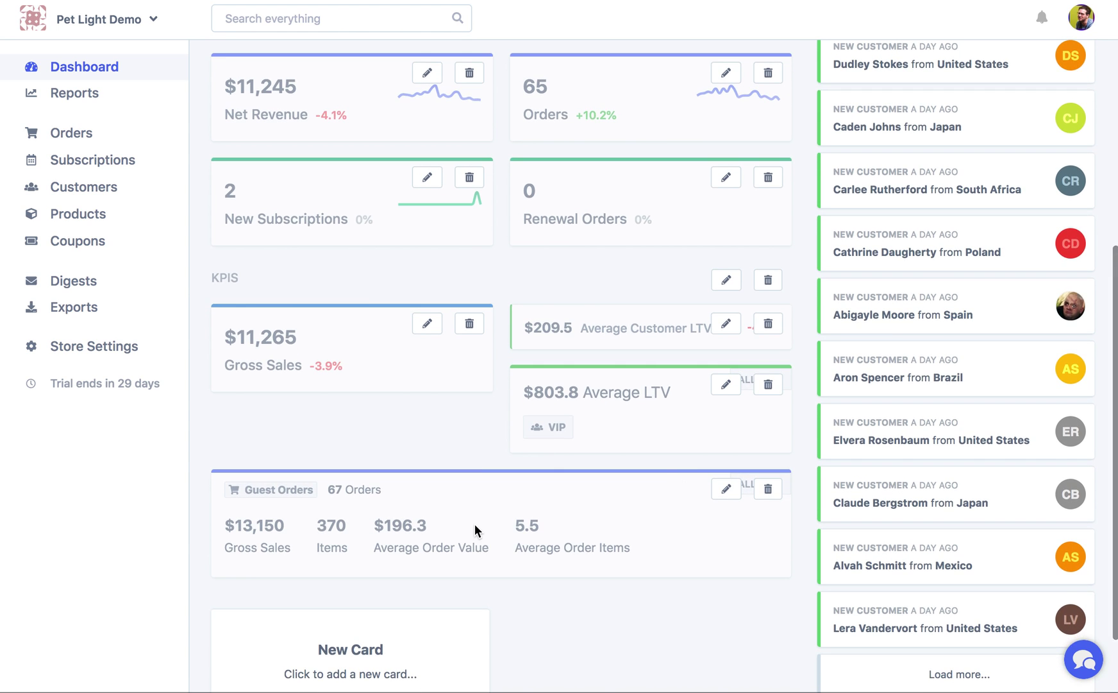
scroll(448, 558, down, 2)
click(468, 293)
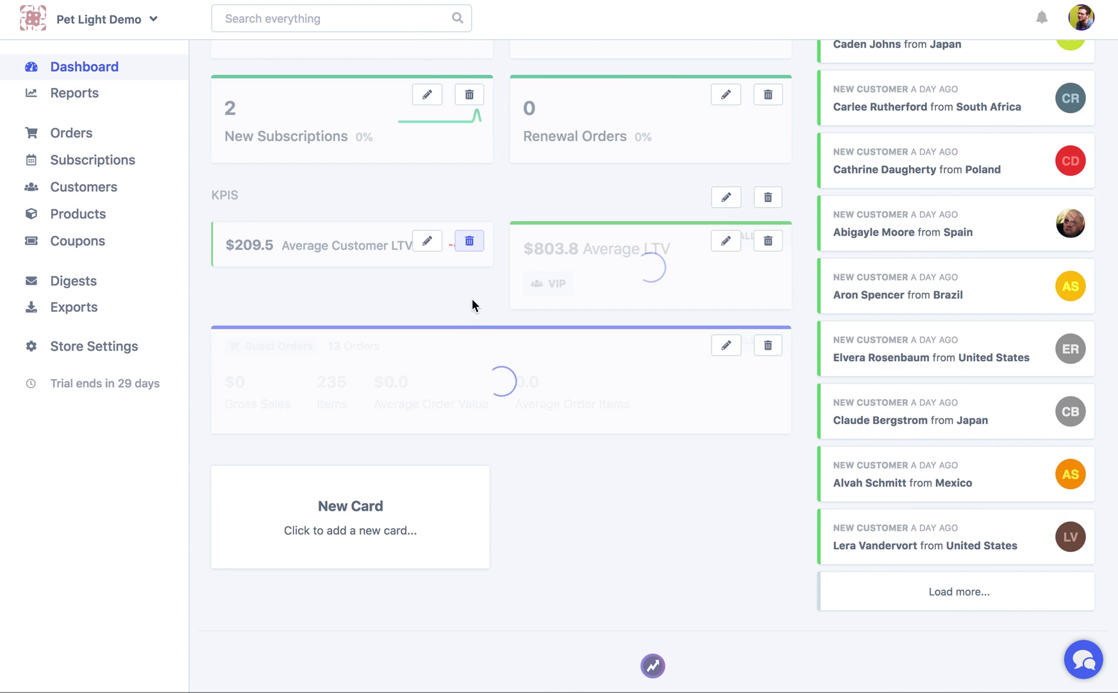
Begin a new Customers segment card, then save the layout changes
click(395, 516)
click(359, 225)
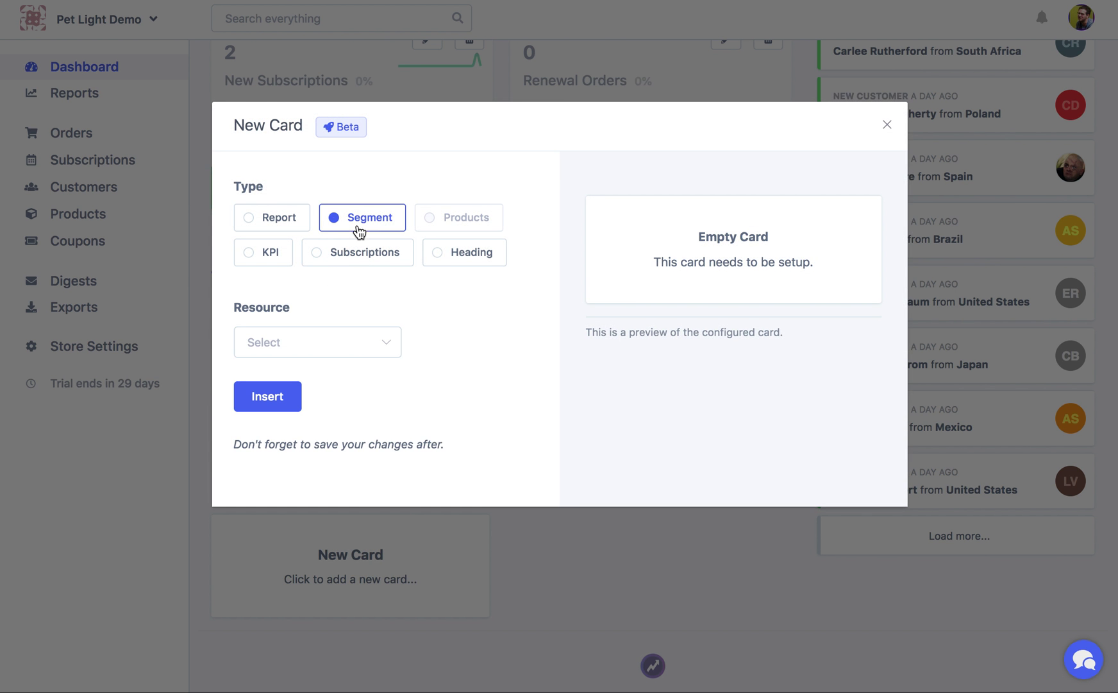
click(352, 350)
scroll(341, 425, down, 1)
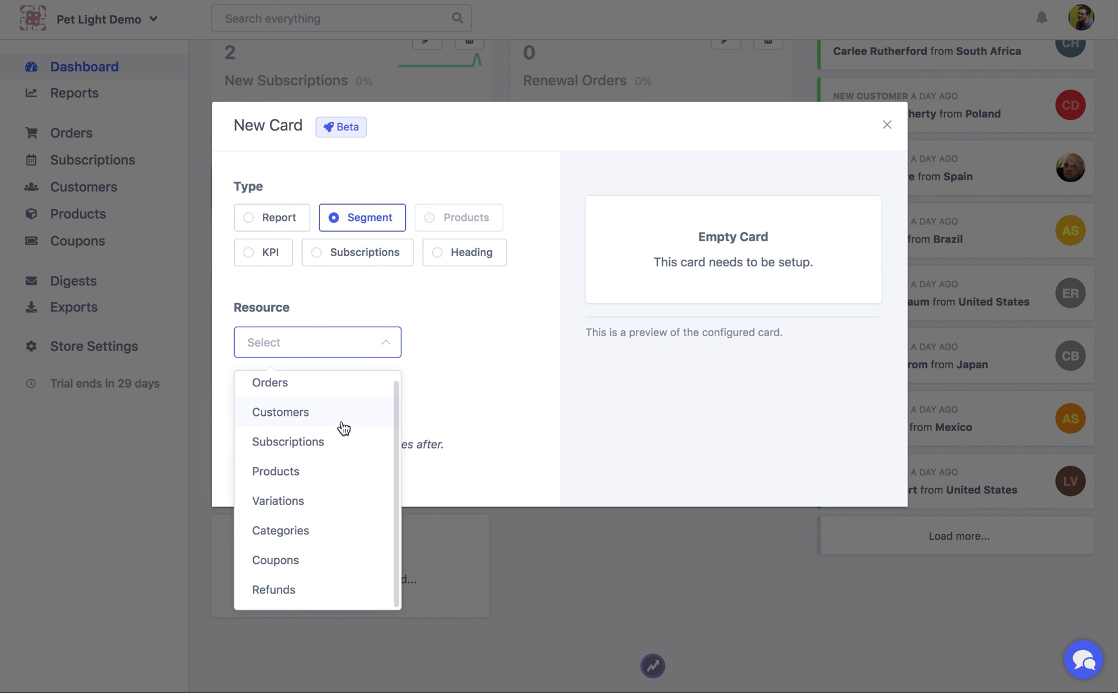
click(325, 426)
click(326, 431)
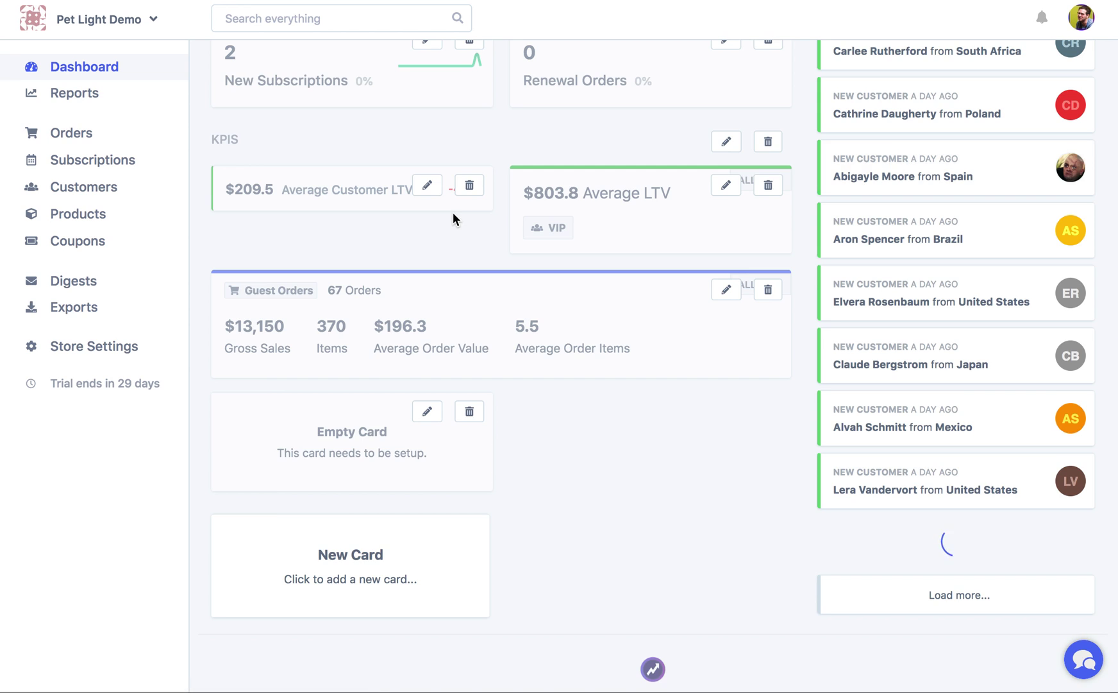
scroll(451, 217, up, 5)
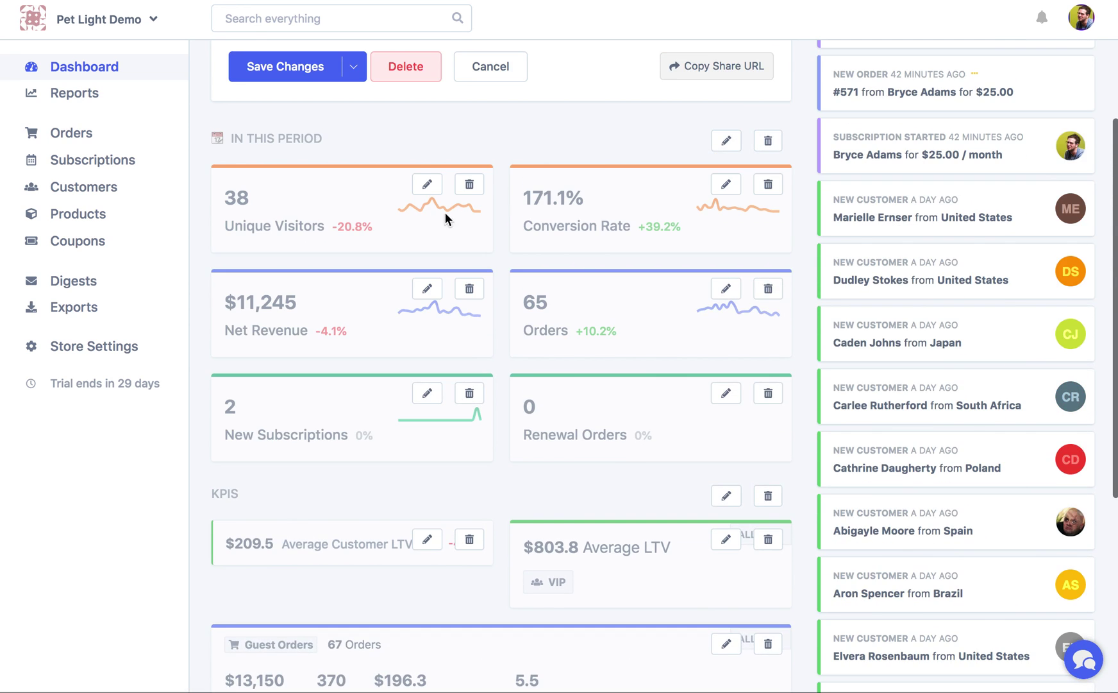
click(283, 67)
Open Customers, view the Segments table with counts and revenue, then return to the list
scroll(431, 241, up, 3)
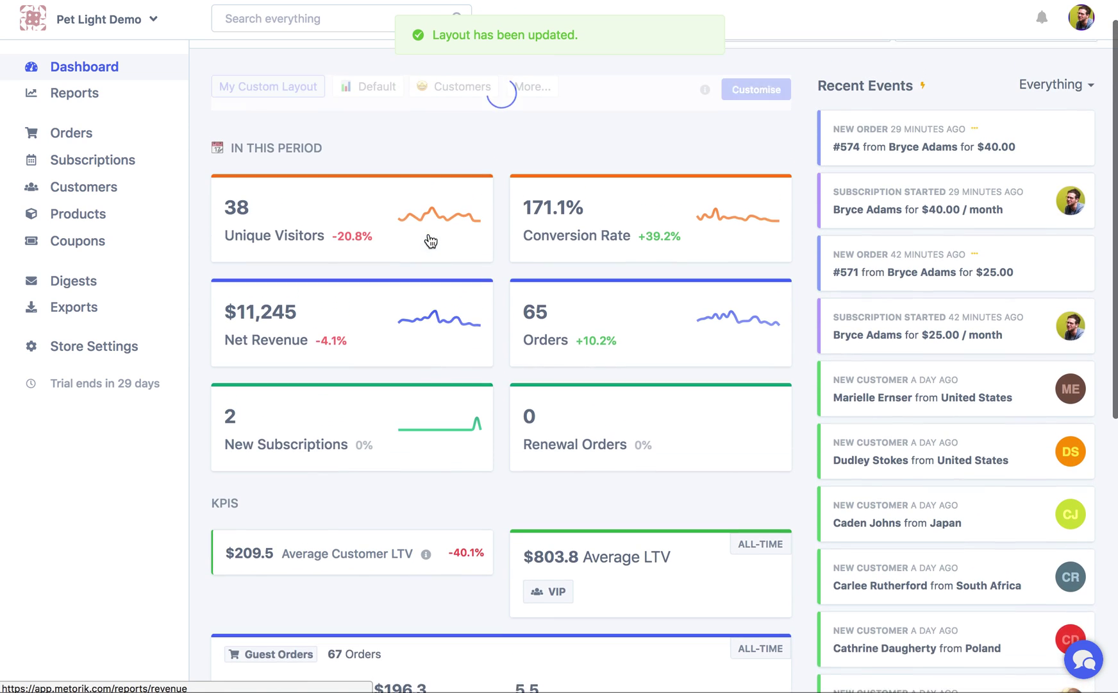
click(121, 199)
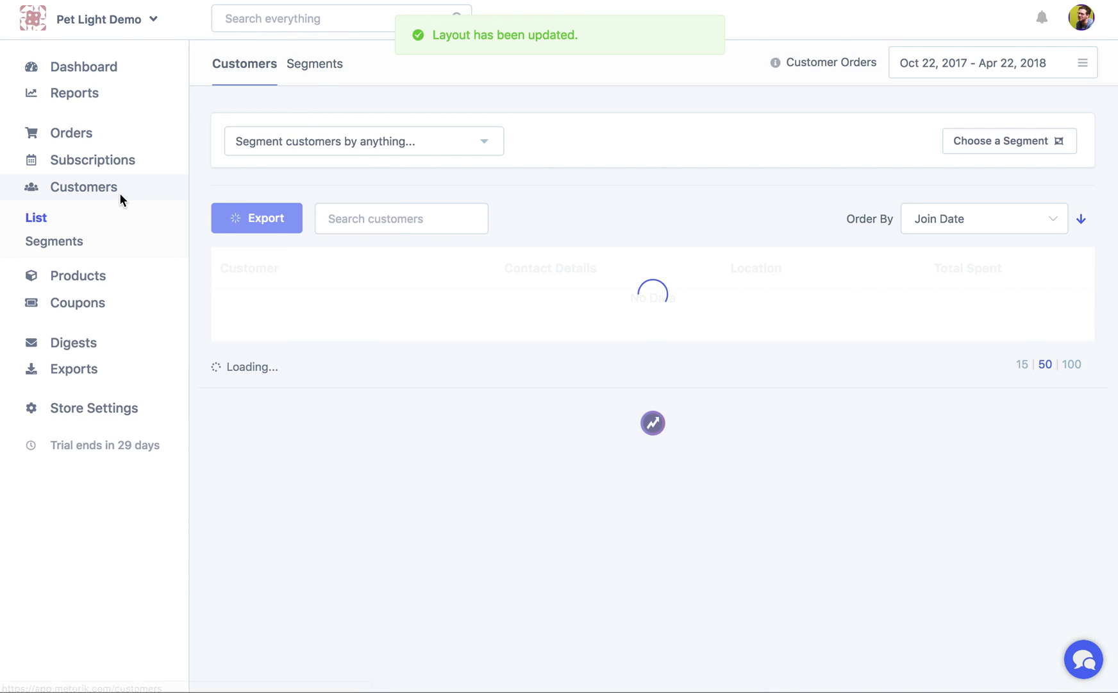
click(319, 69)
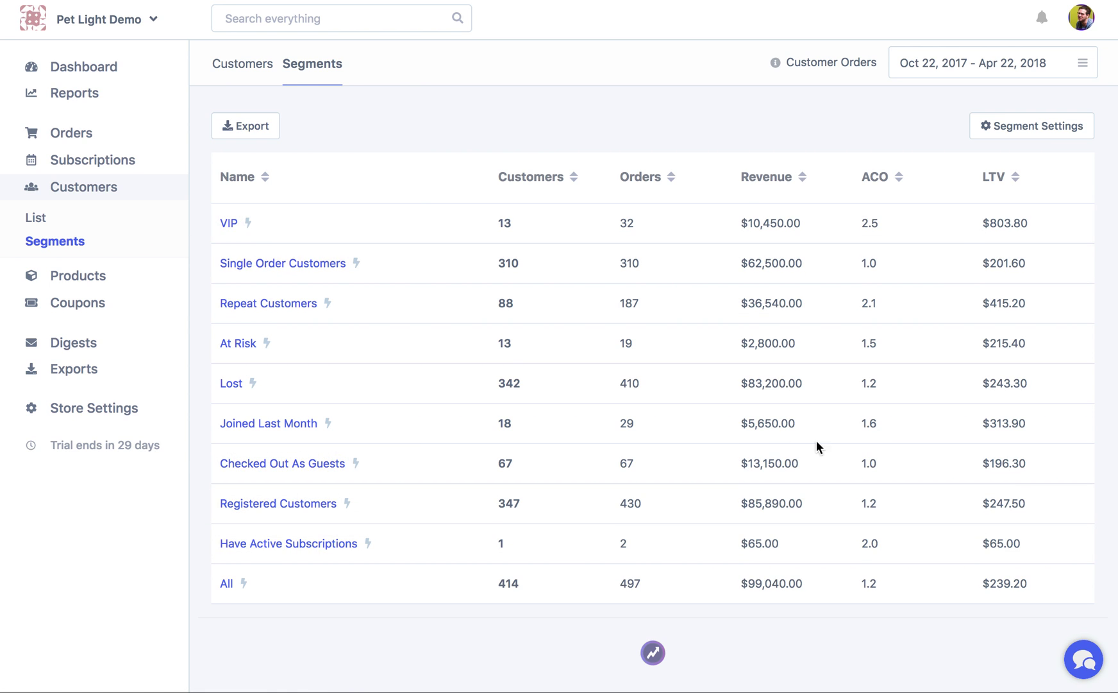
click(235, 66)
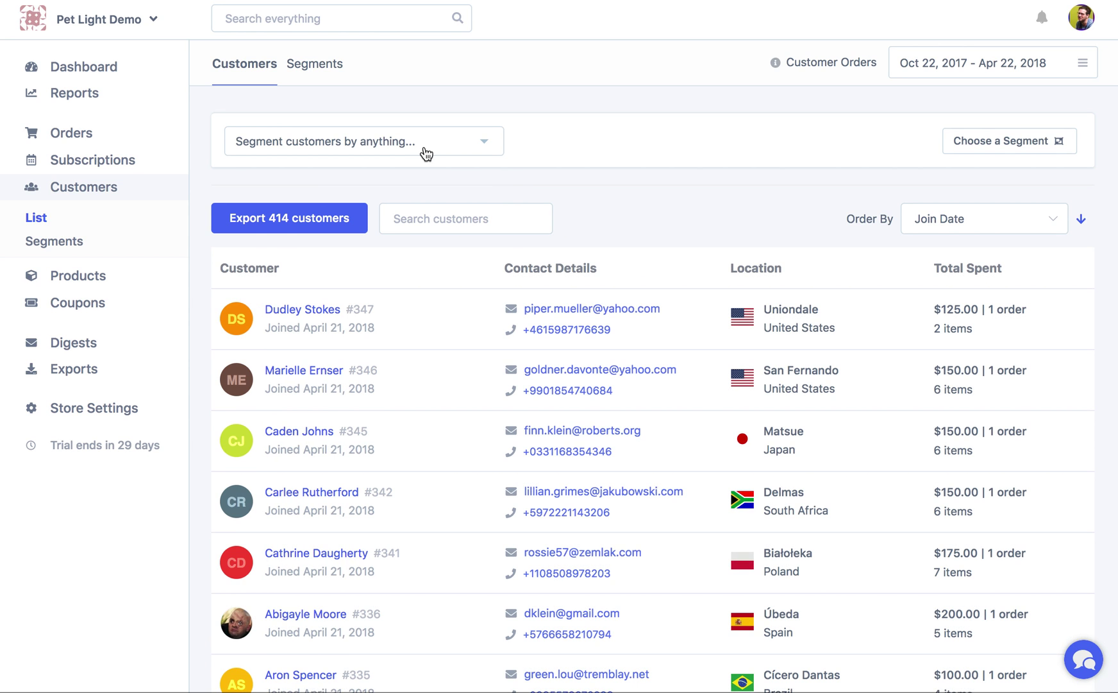
click(422, 149)
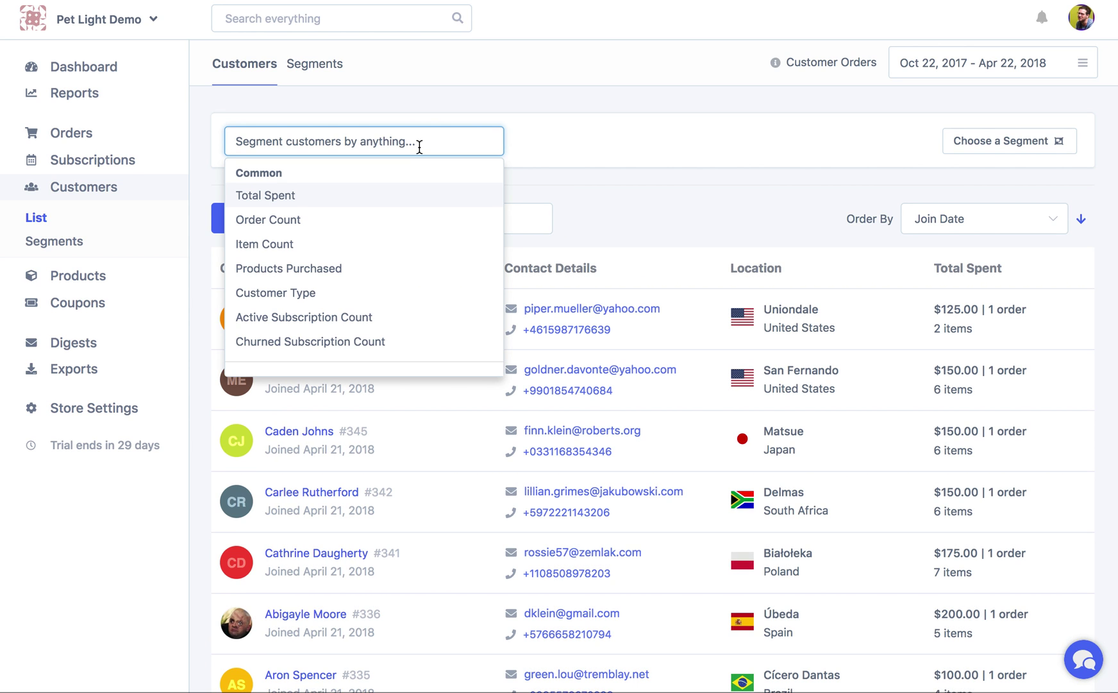
text(ema)
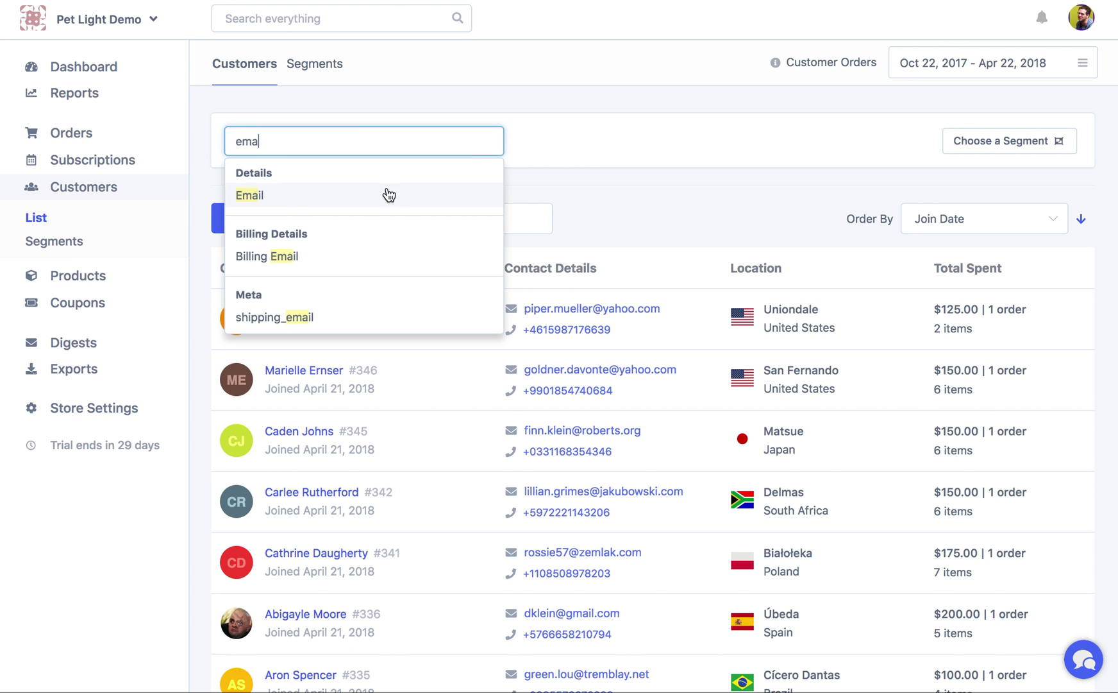
click(365, 199)
click(668, 198)
text(@yahoo.com)
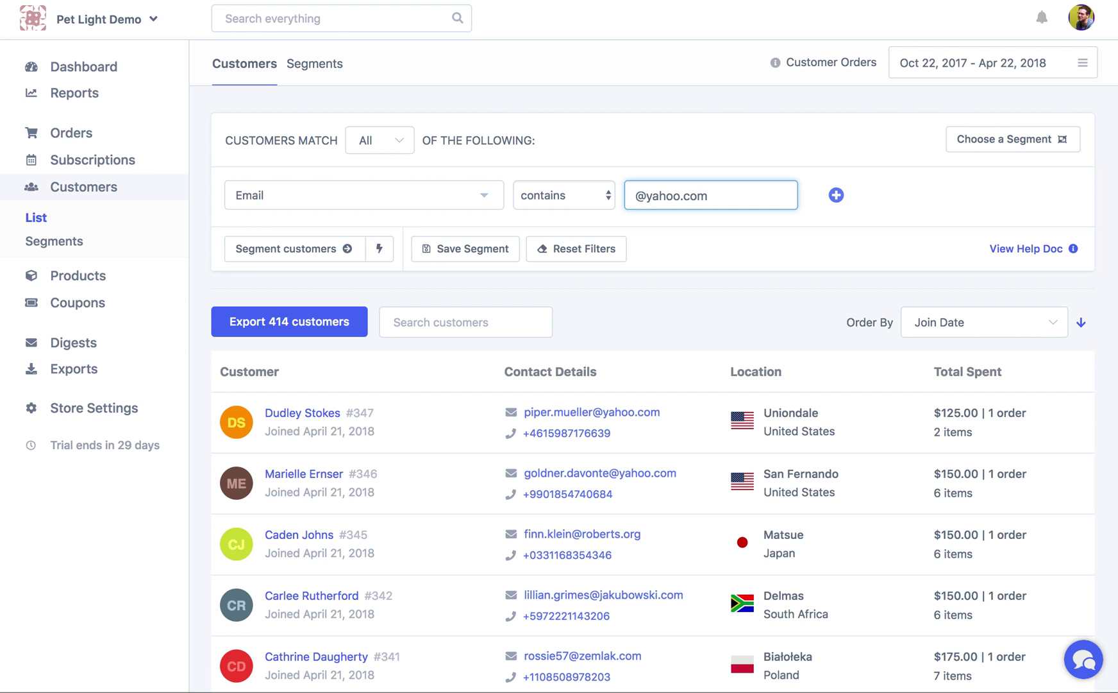
click(287, 263)
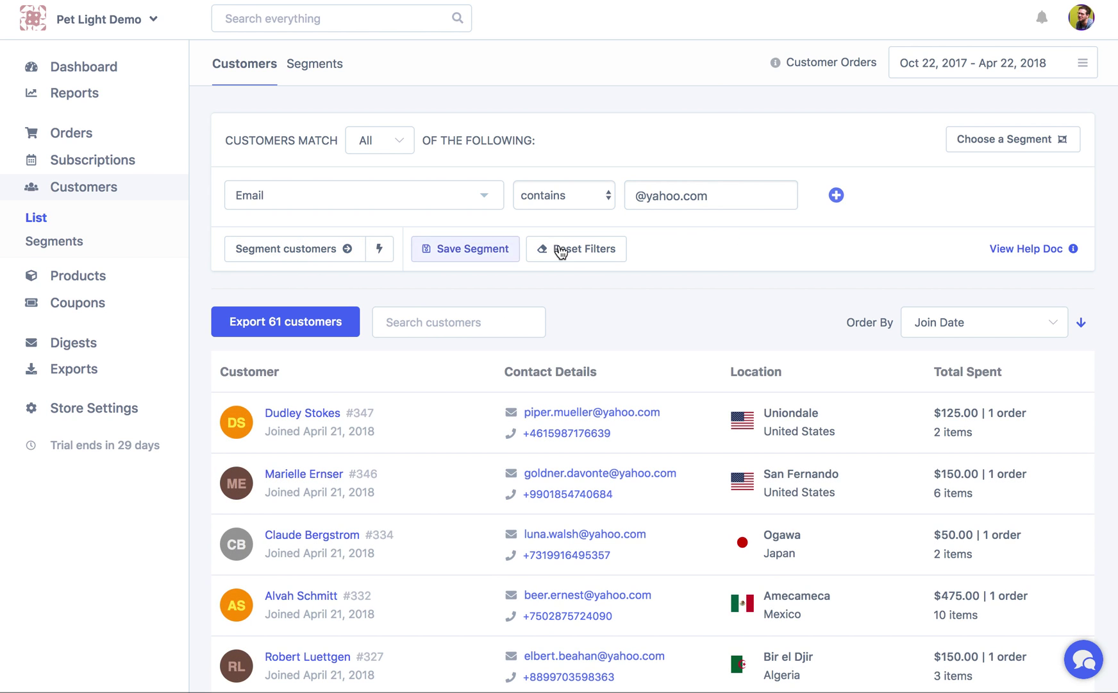
Save this filter as the segment 'Yahoo Customers'
click(478, 249)
click(480, 252)
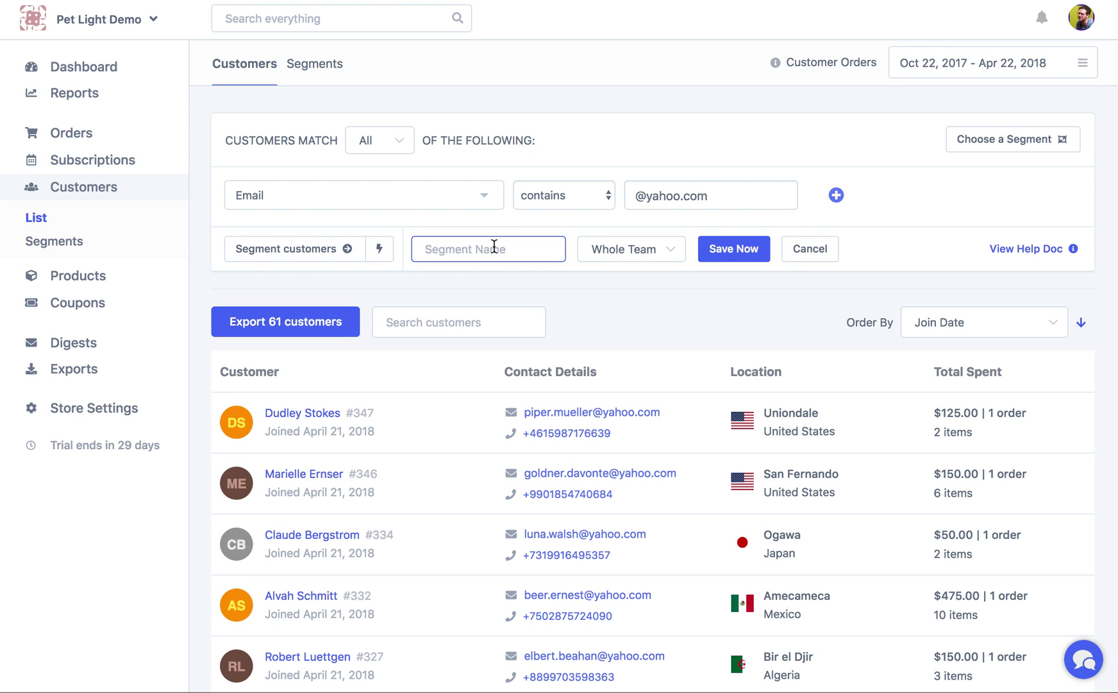
text(Yahoo Customers)
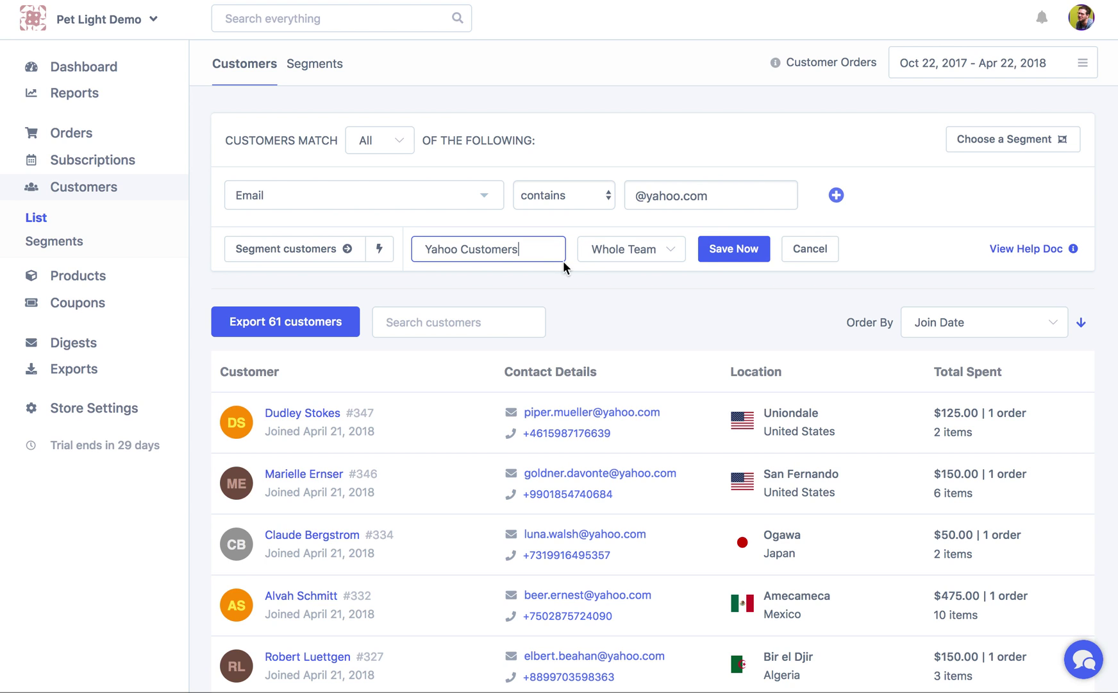
click(750, 253)
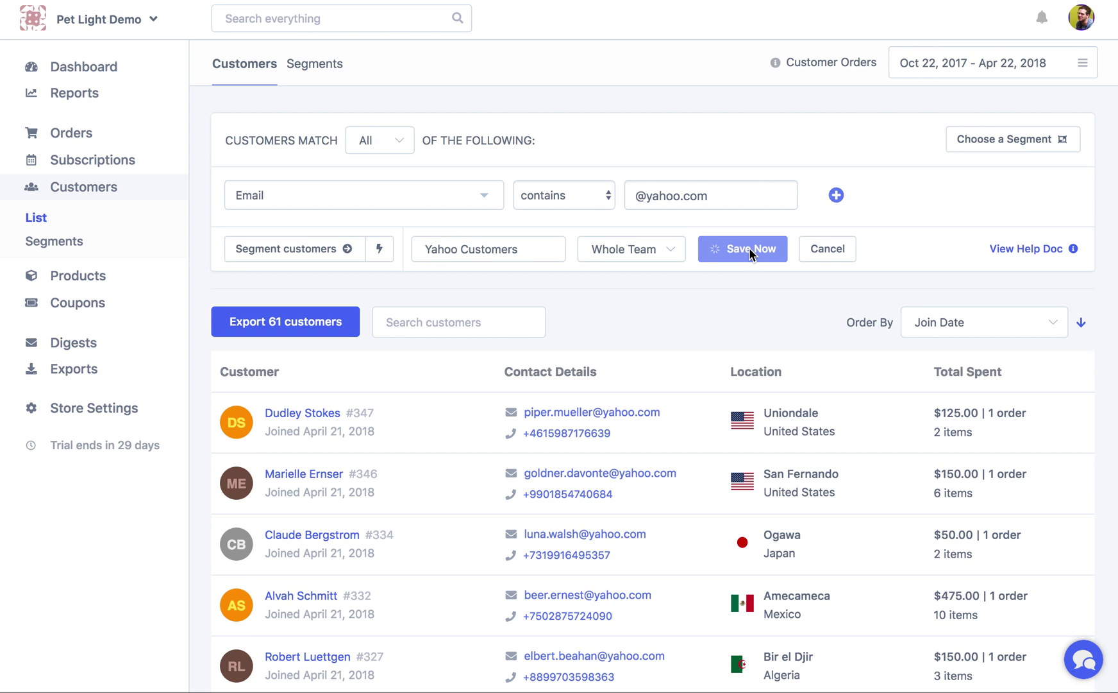
On the dashboard, enter Customise mode and delete the Empty Card
click(98, 71)
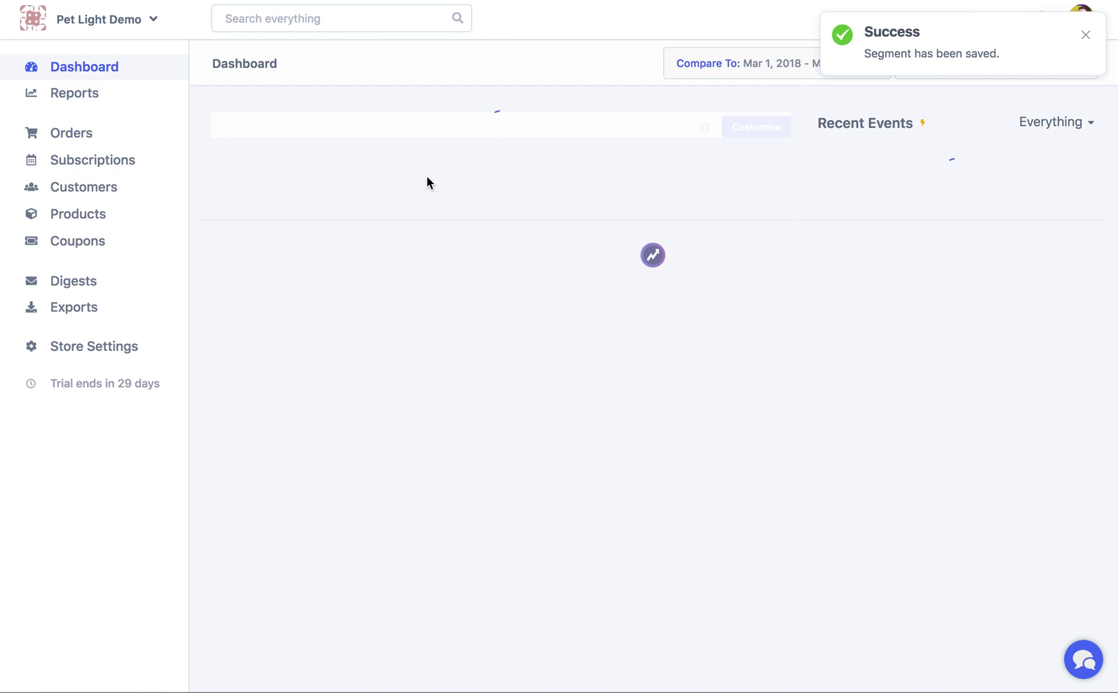
scroll(519, 352, down, 5)
scroll(752, 182, up, 5)
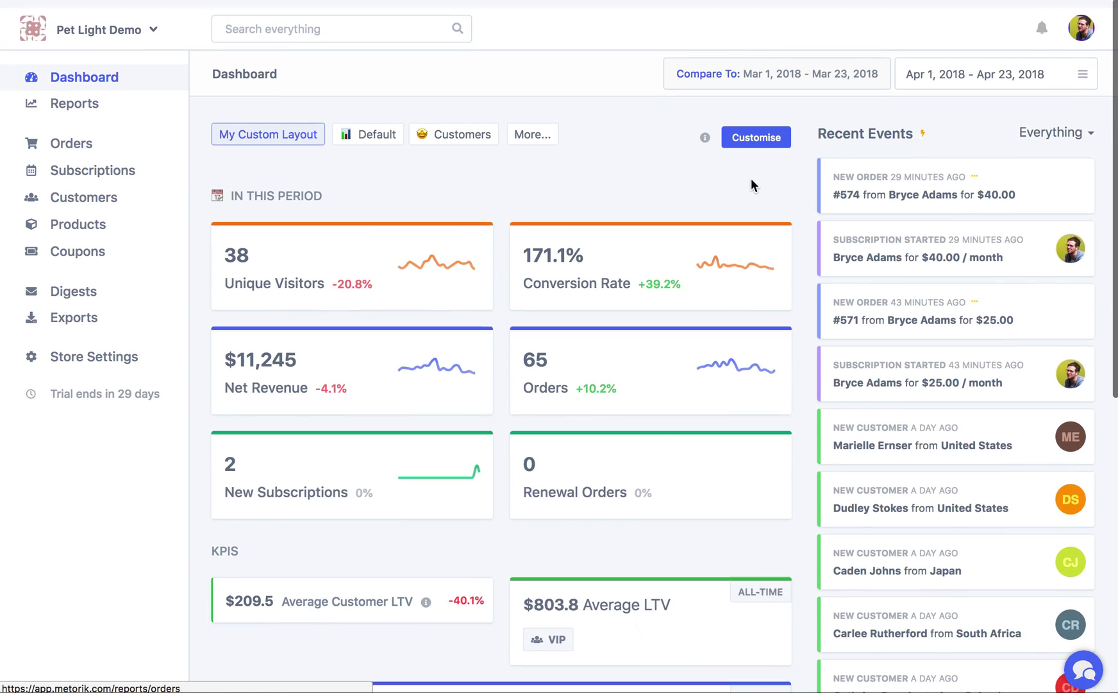
click(767, 131)
scroll(732, 257, down, 10)
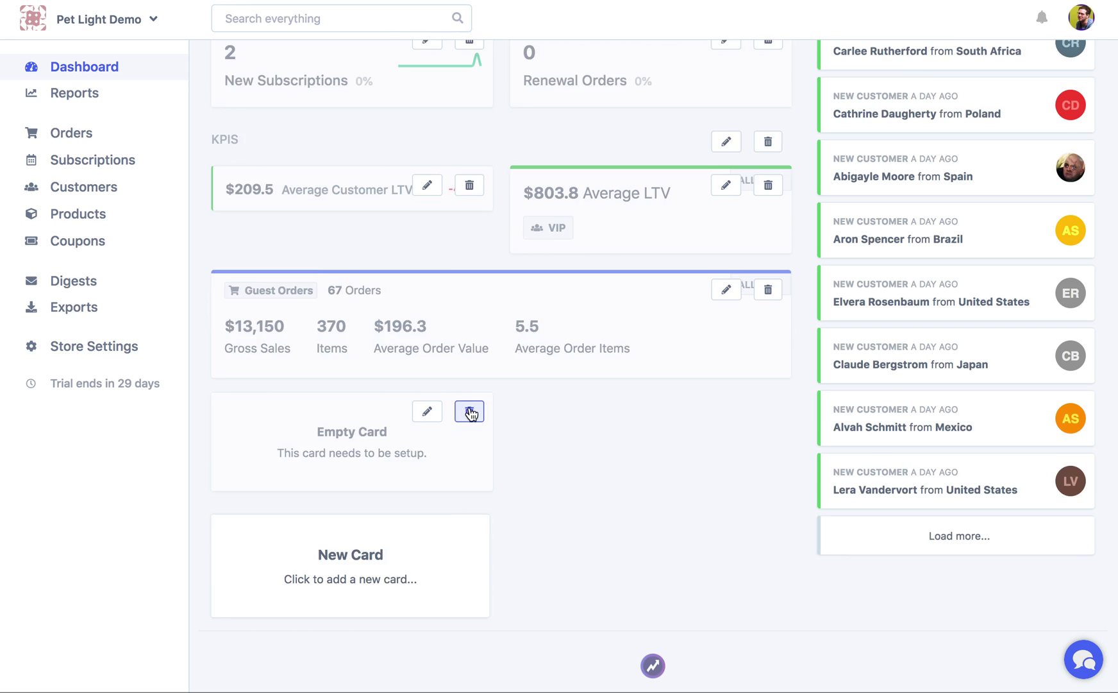
click(470, 411)
Configure a new segment card: Customers > Yahoo Customers, displaying All Stats
click(400, 532)
click(362, 218)
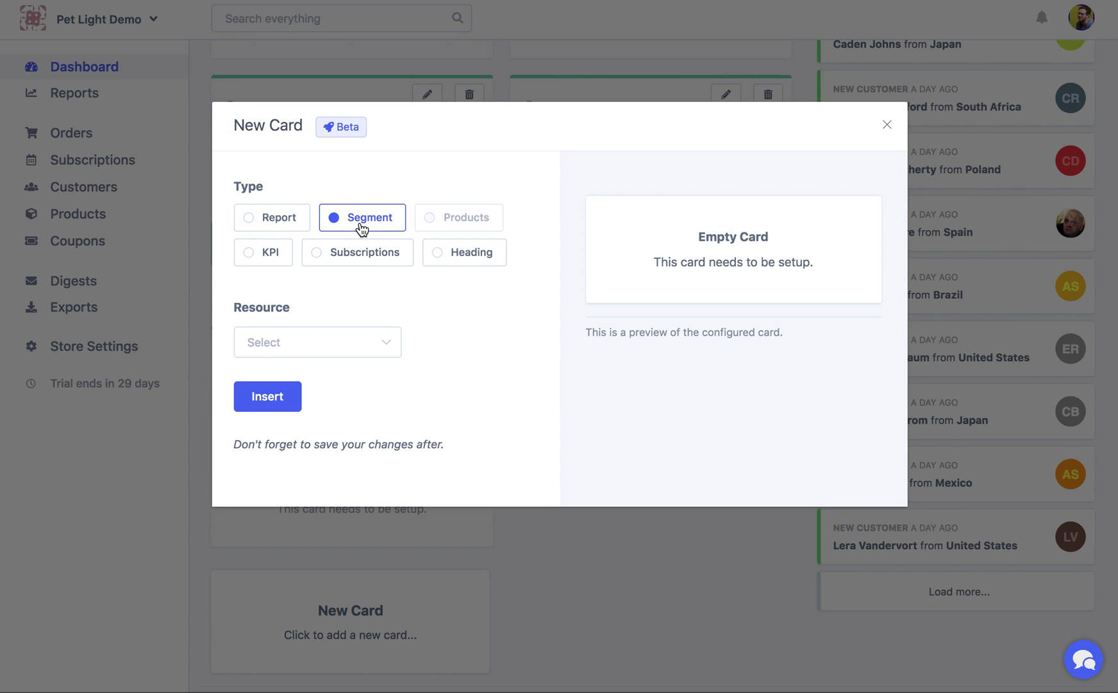
click(342, 340)
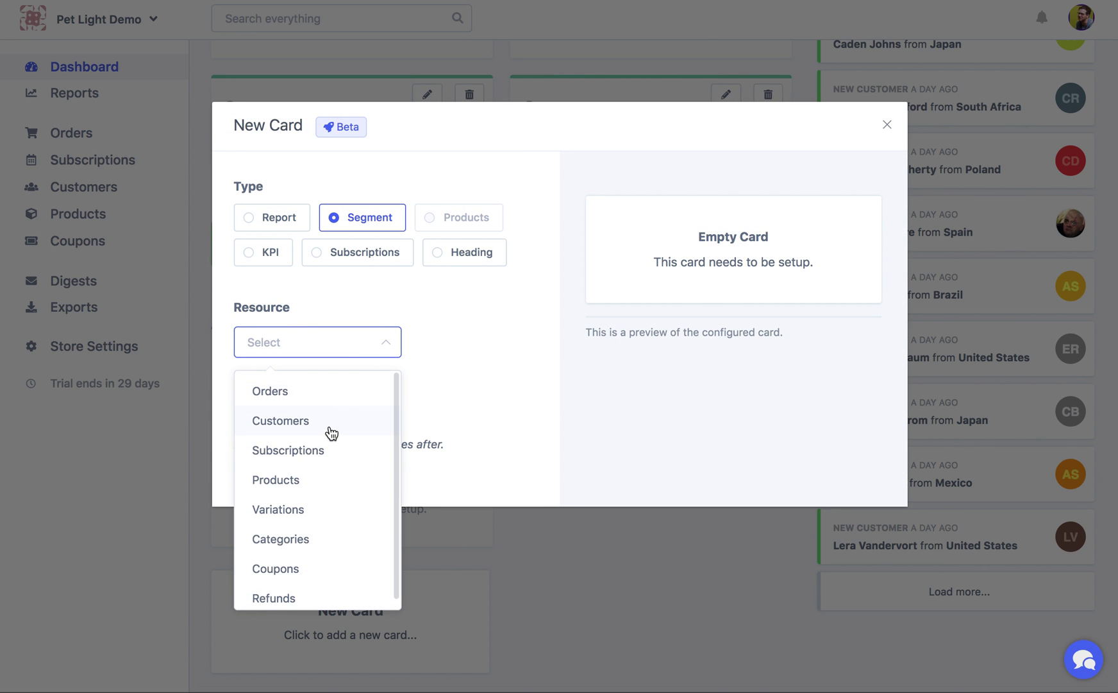
click(327, 426)
click(330, 441)
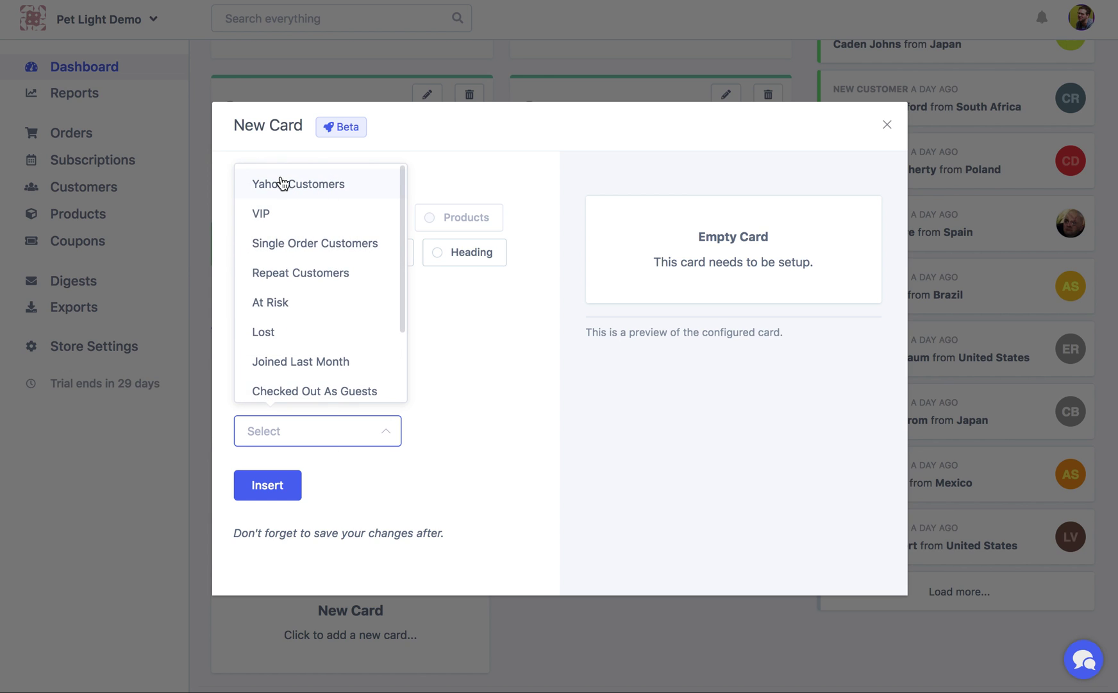
click(280, 186)
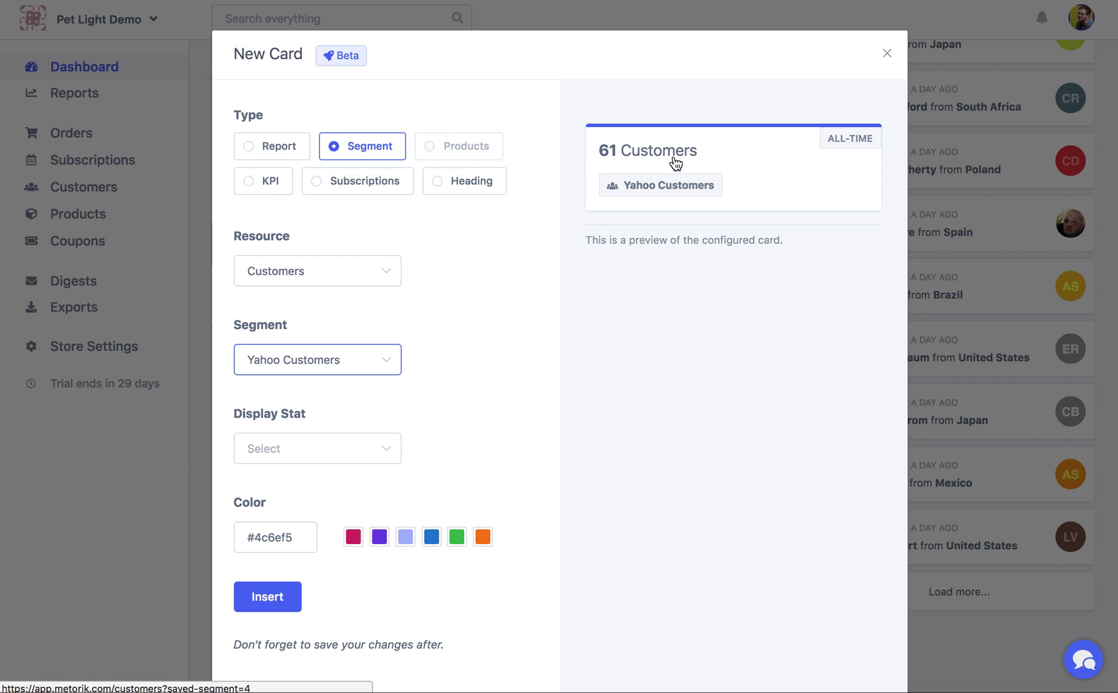
click(342, 449)
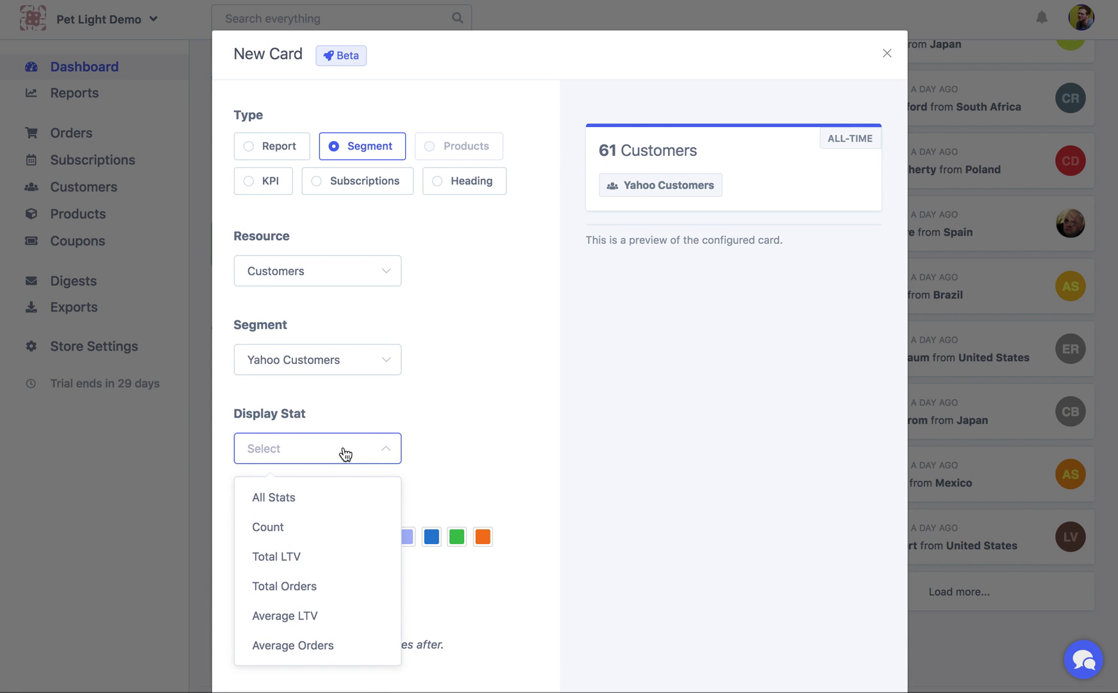
click(333, 510)
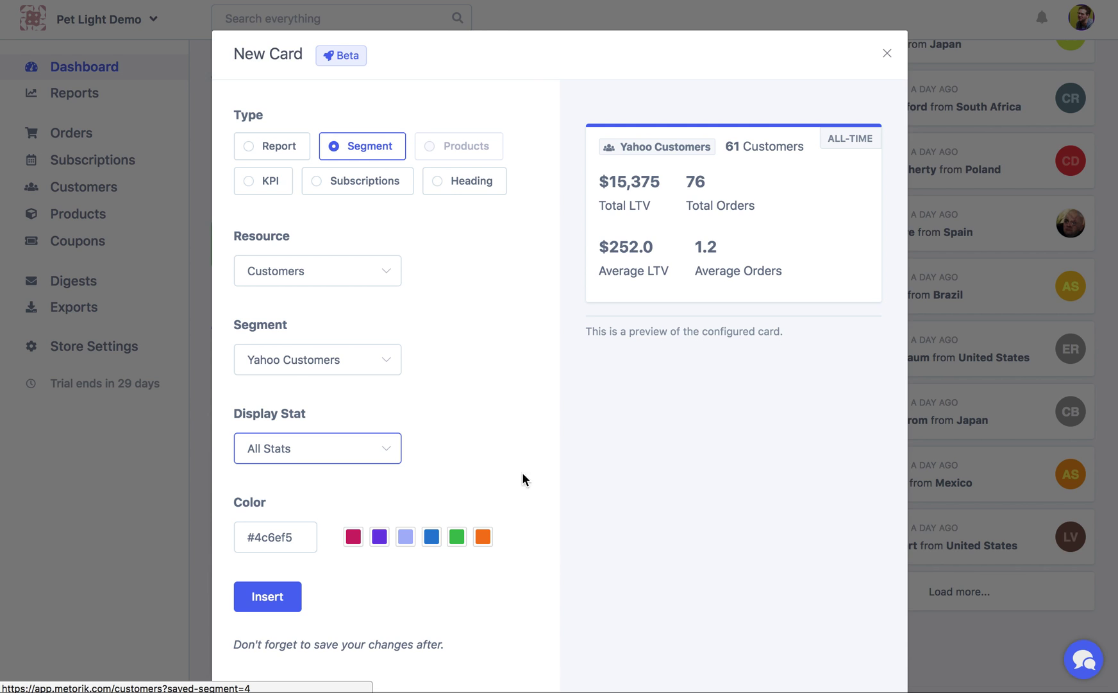
Give the card a red colour and insert it into the layout
click(483, 537)
click(462, 543)
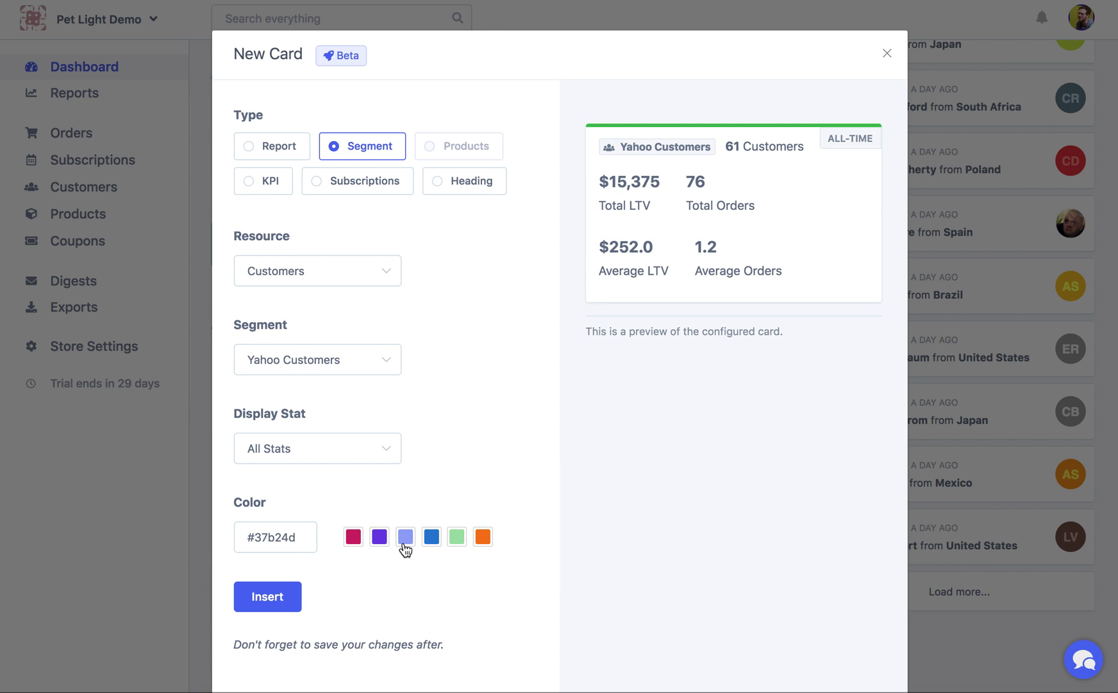
click(357, 542)
click(242, 596)
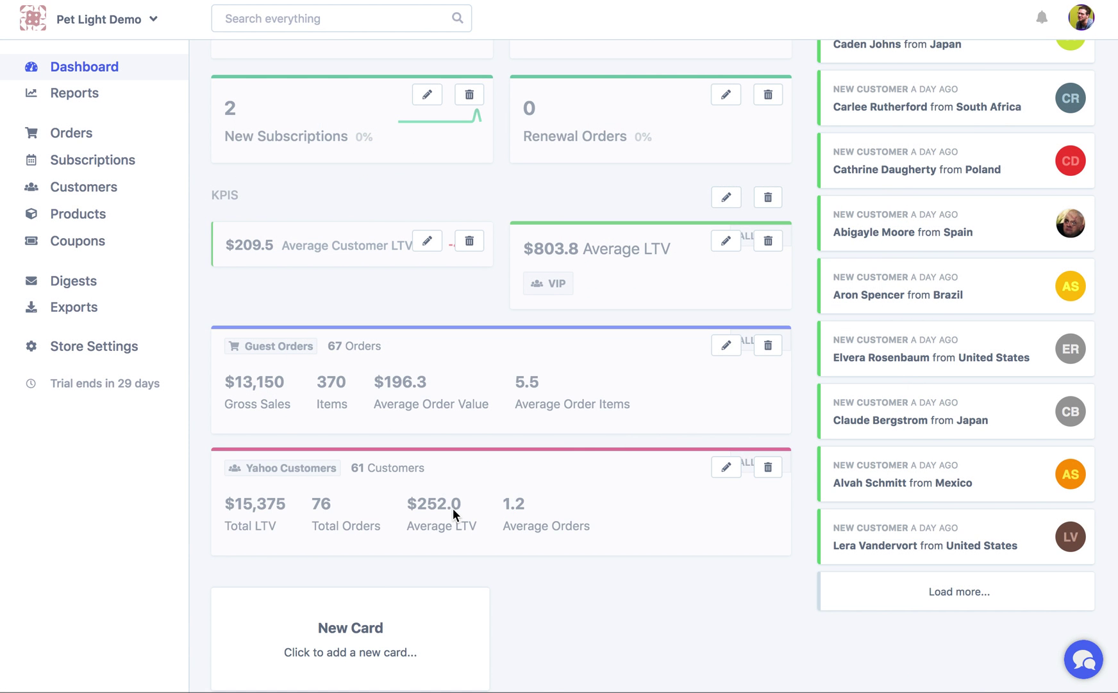
scroll(453, 508, up, 10)
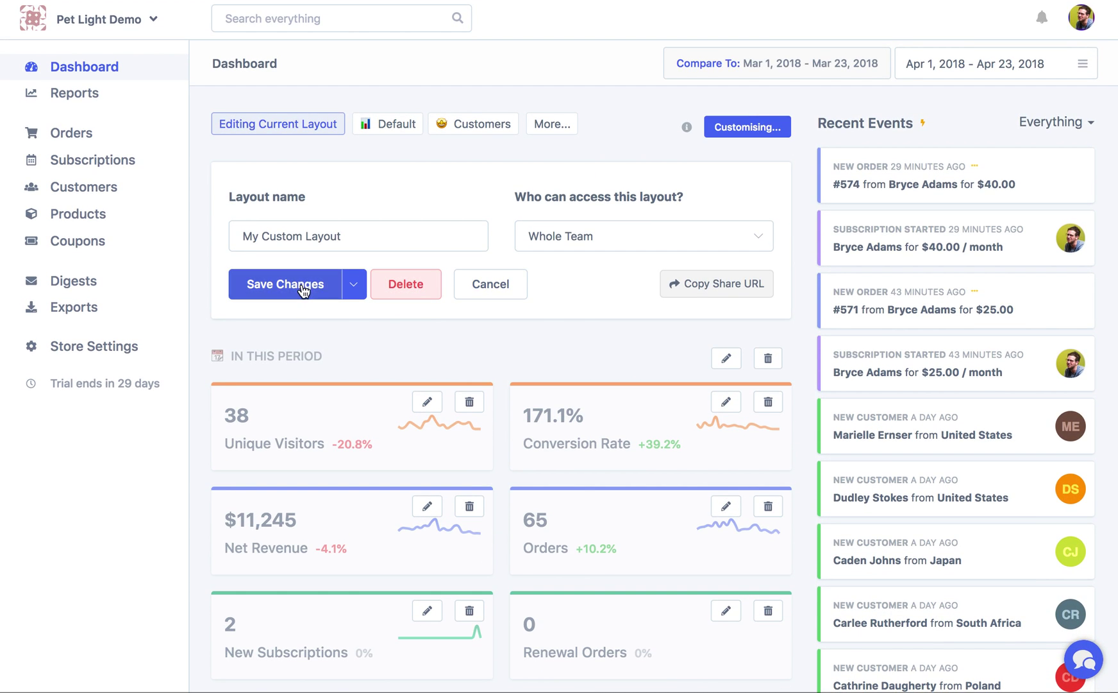
Save My Custom Layout, review the new cards on the dashboard, and open Orders
click(308, 283)
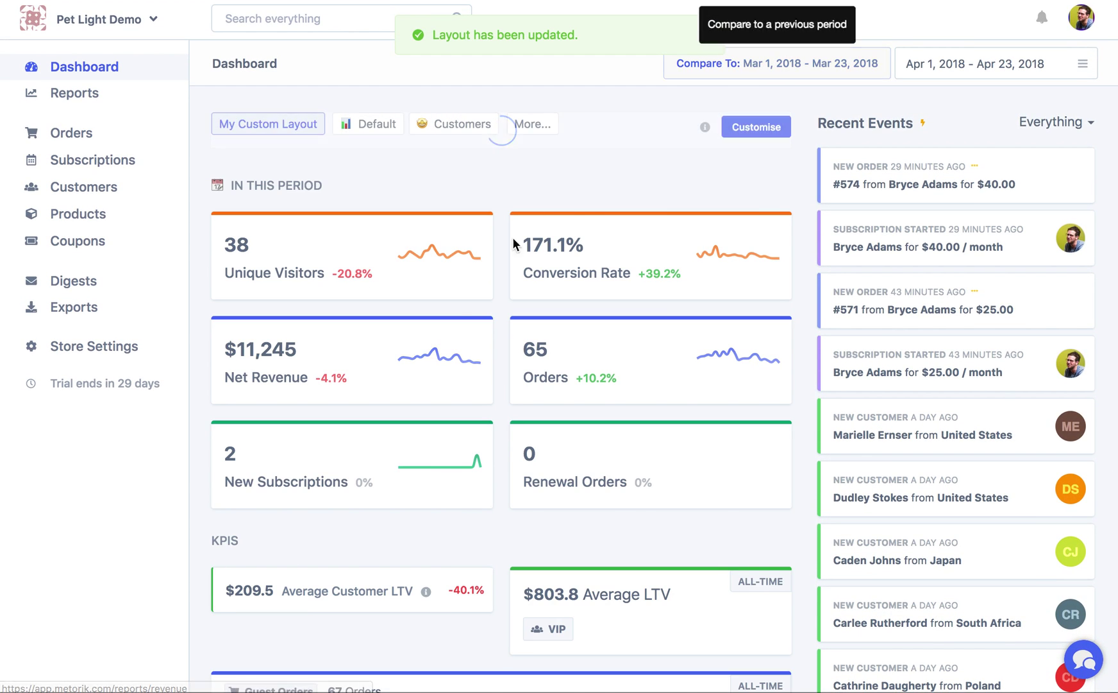
scroll(487, 329, down, 6)
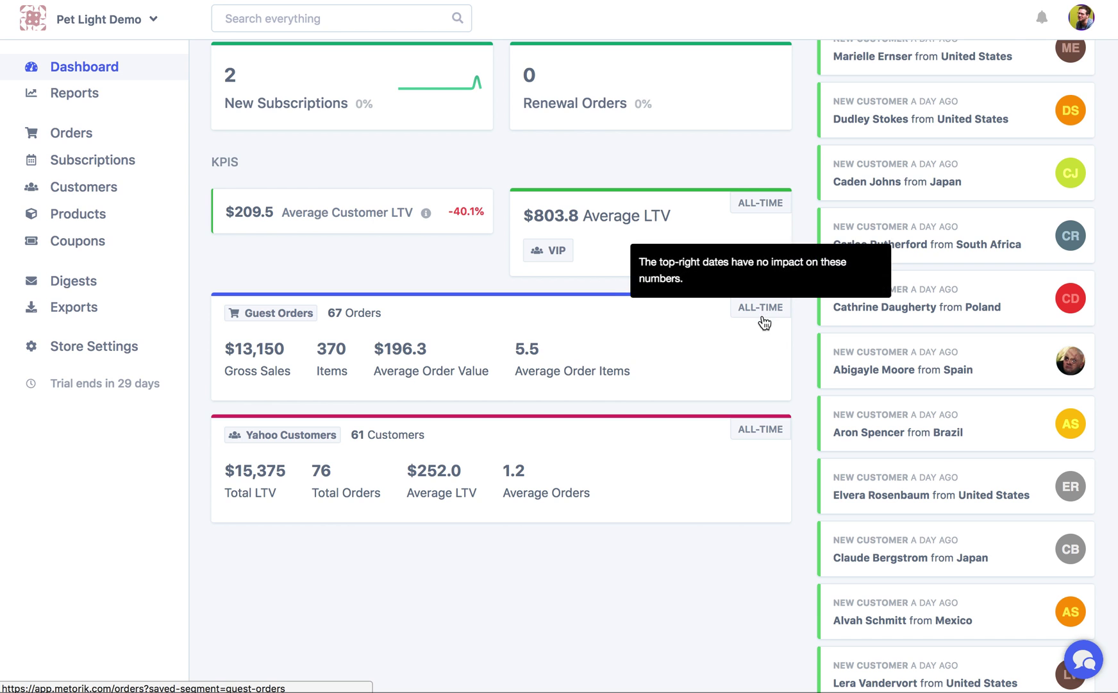
scroll(749, 417, up, 6)
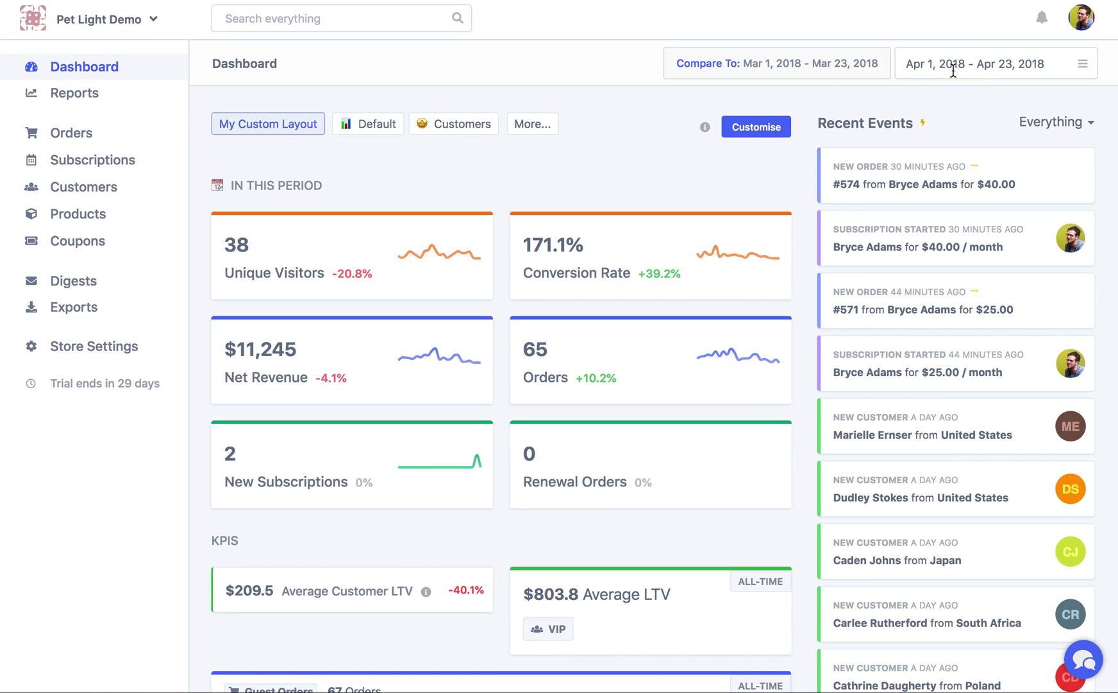
scroll(573, 603, down, 5)
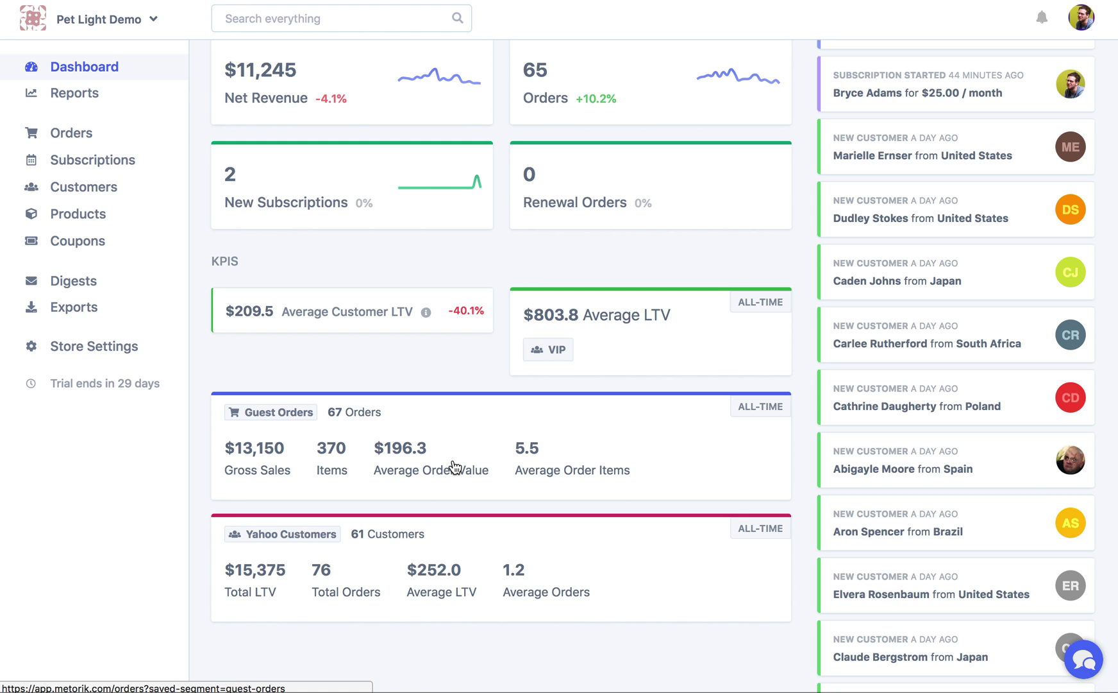
scroll(423, 466, up, 3)
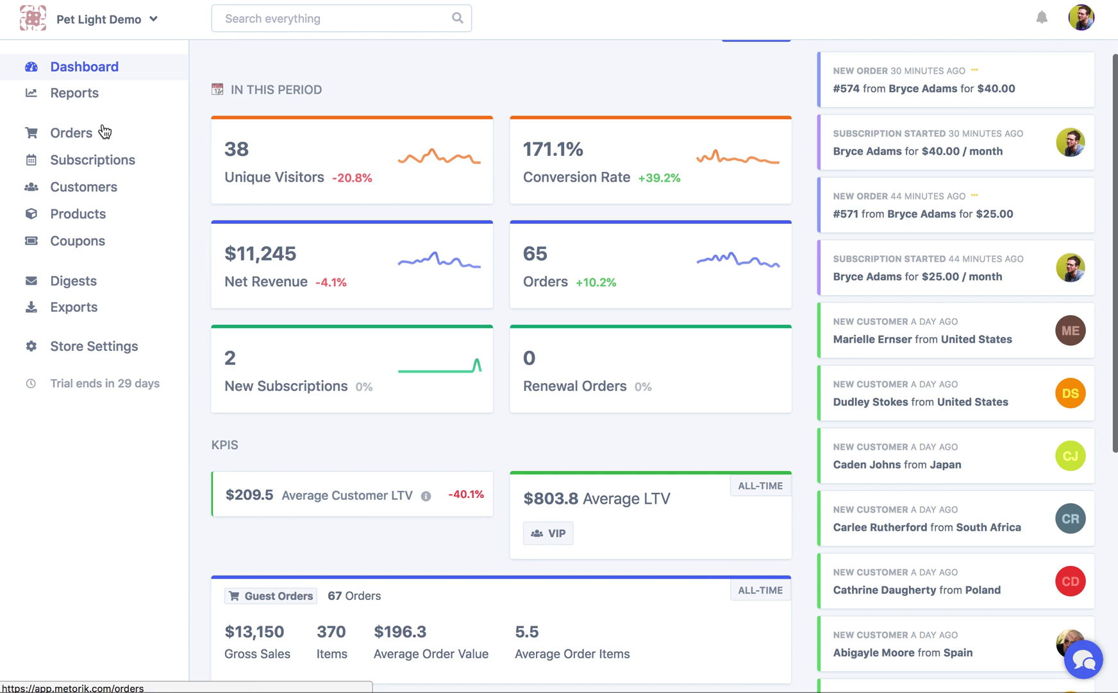
click(95, 136)
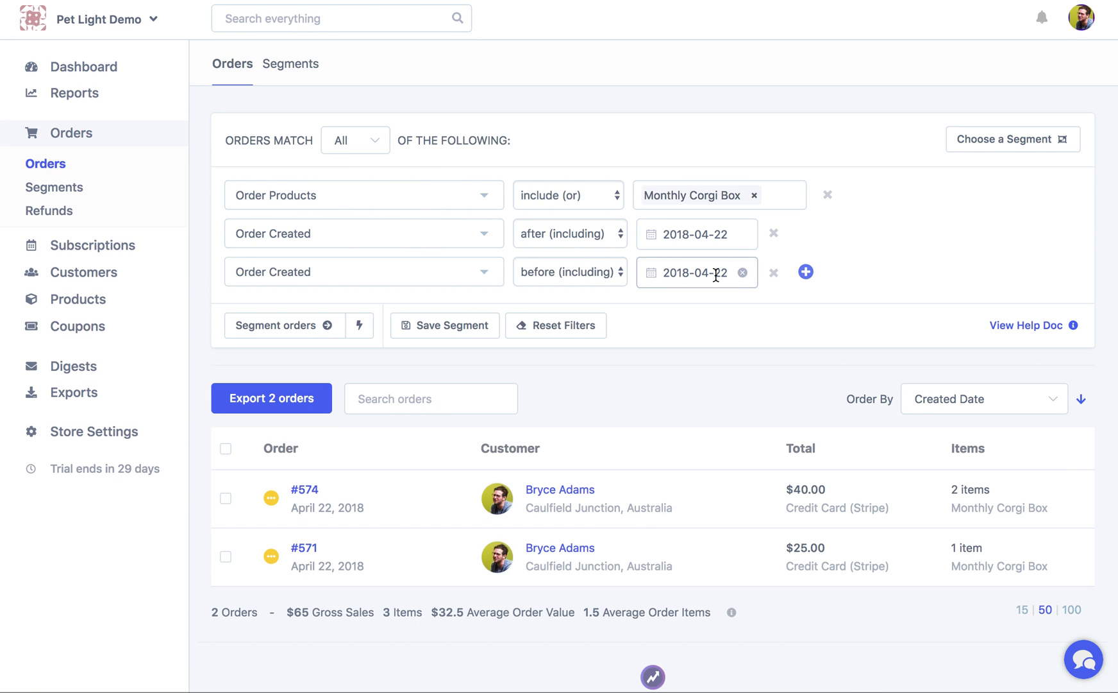
Remove the existing Order Created date filters and add a new Order Created filter
click(774, 235)
click(774, 236)
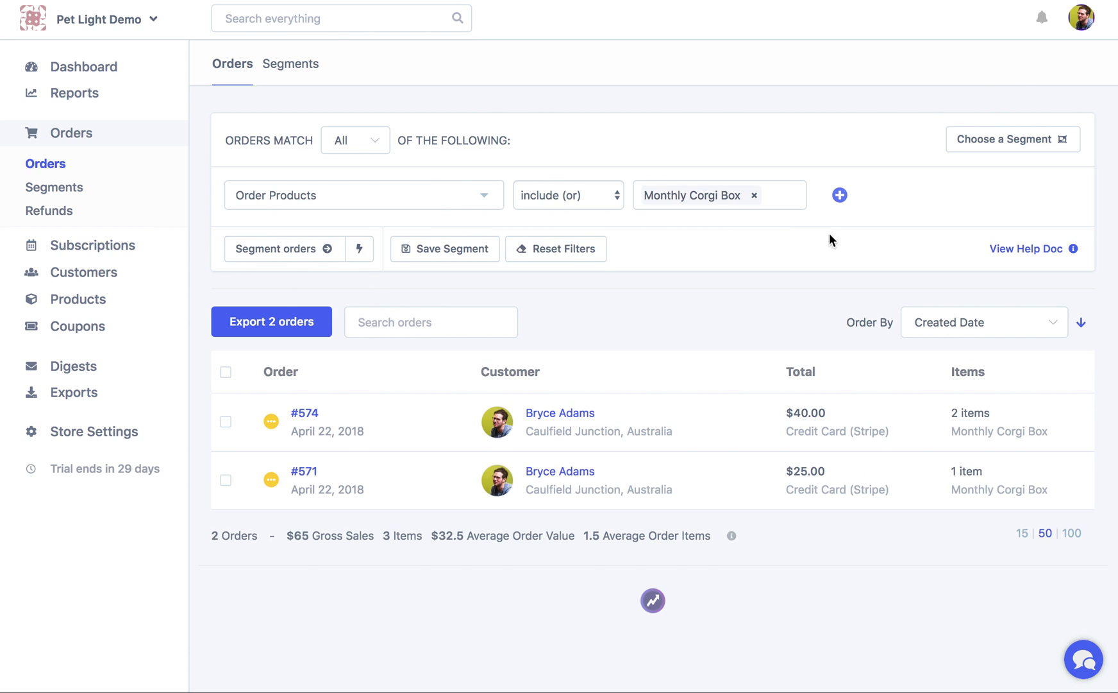
click(842, 197)
click(347, 221)
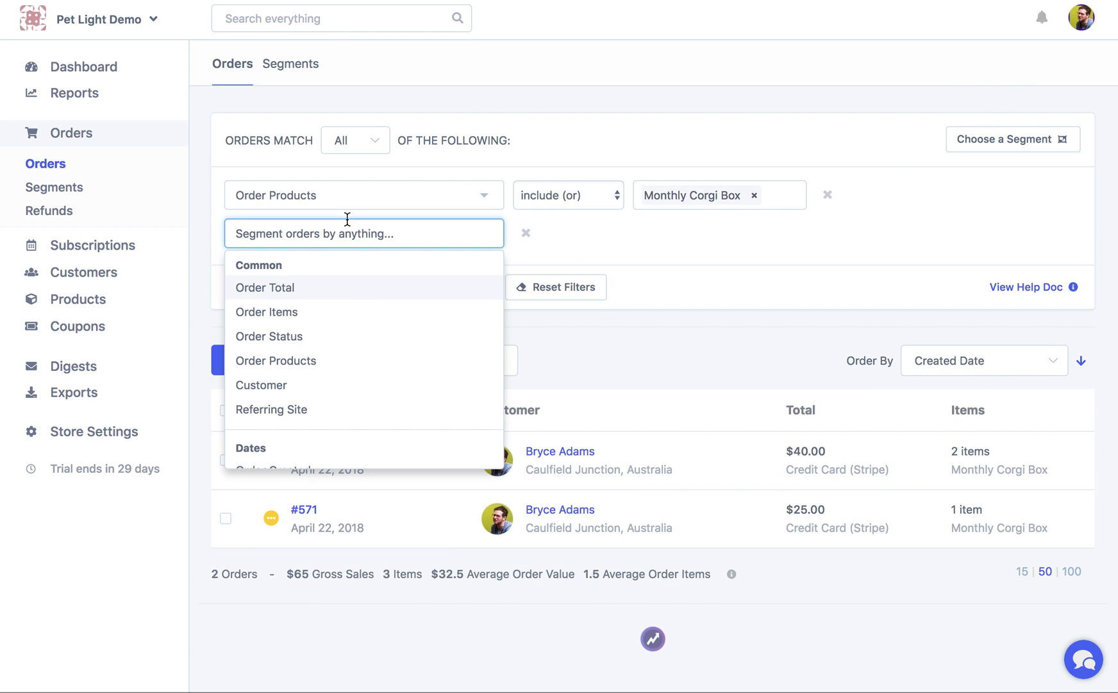
text(created)
key(Escape)
click(334, 227)
text(created)
click(299, 350)
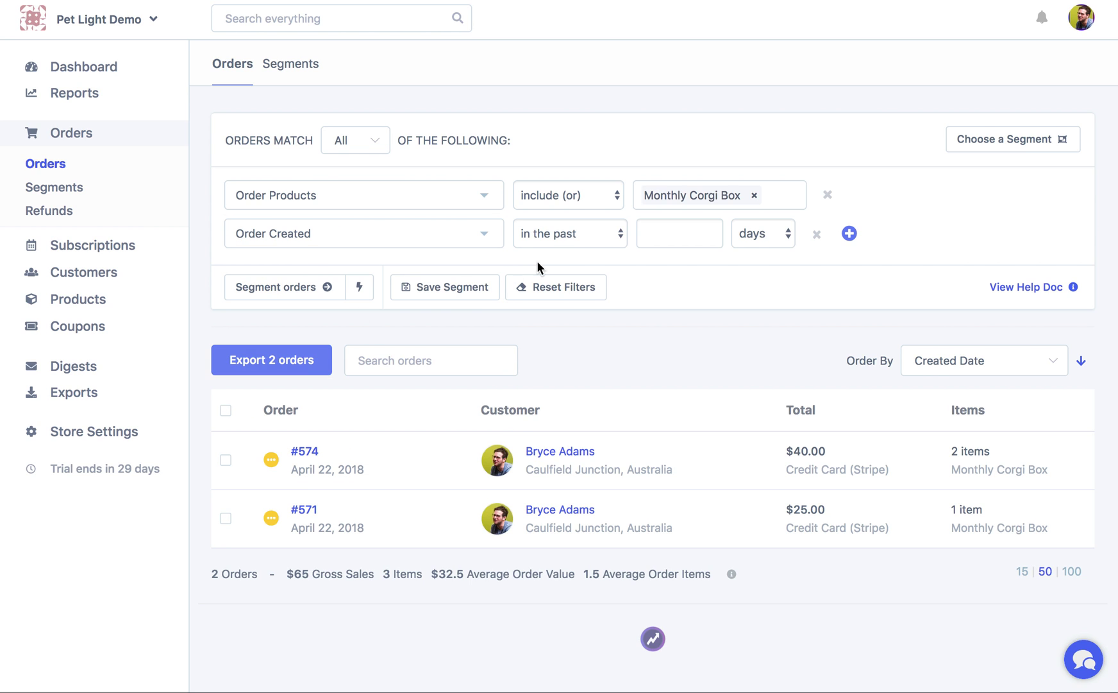
Set the filter to the past 30 days, drop the Order Products condition, and apply
click(662, 231)
text(30)
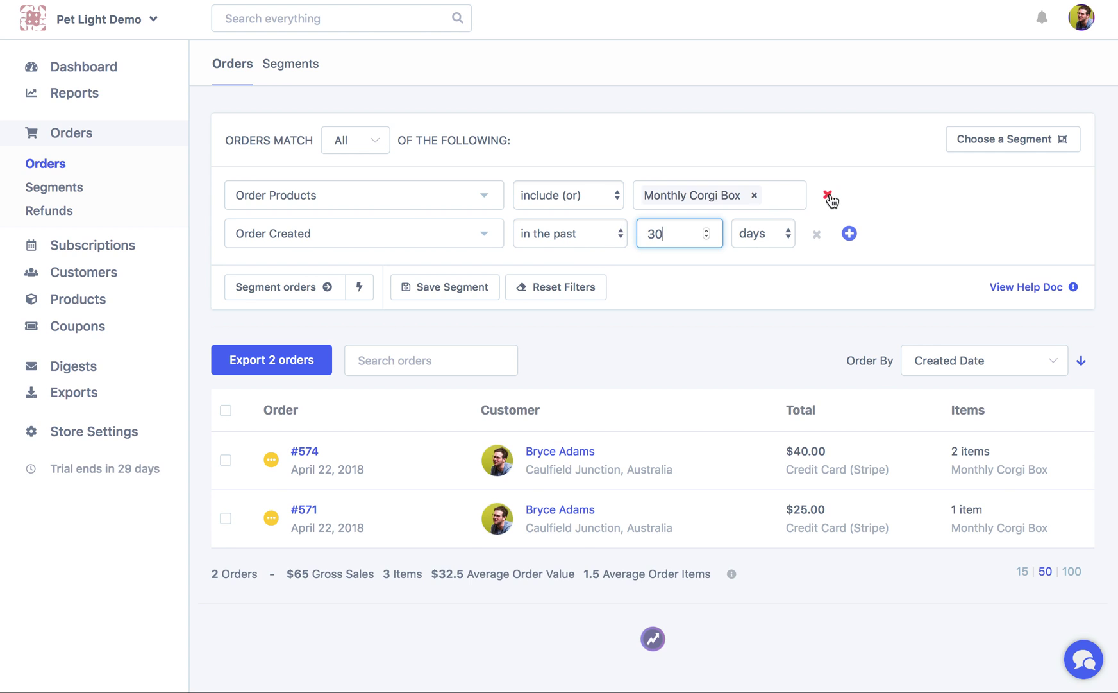
click(828, 195)
click(295, 254)
Save the filter as segment 'Orders Last 30 days' and return to the dashboard
click(456, 256)
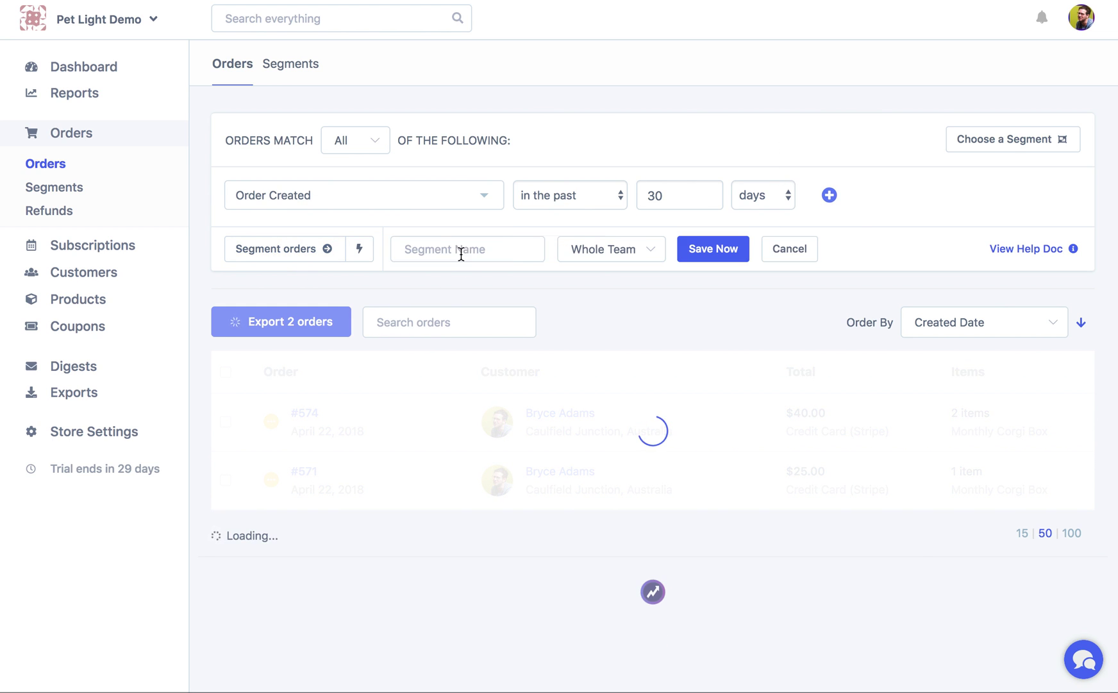
click(498, 257)
text(Orders Last 30 days)
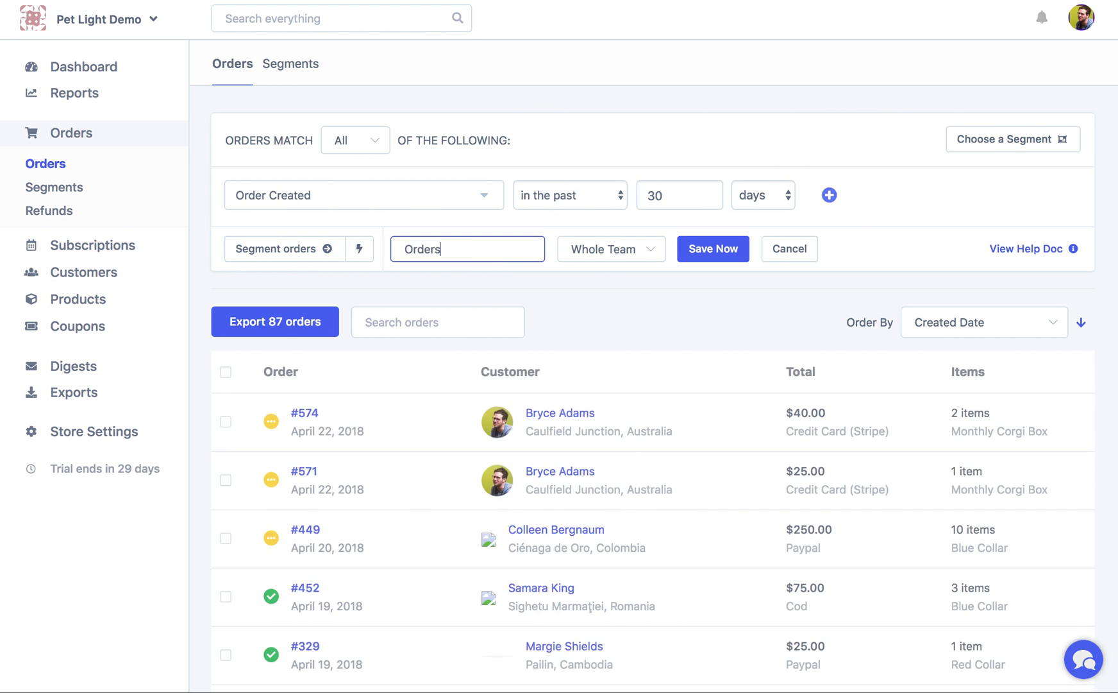
click(702, 253)
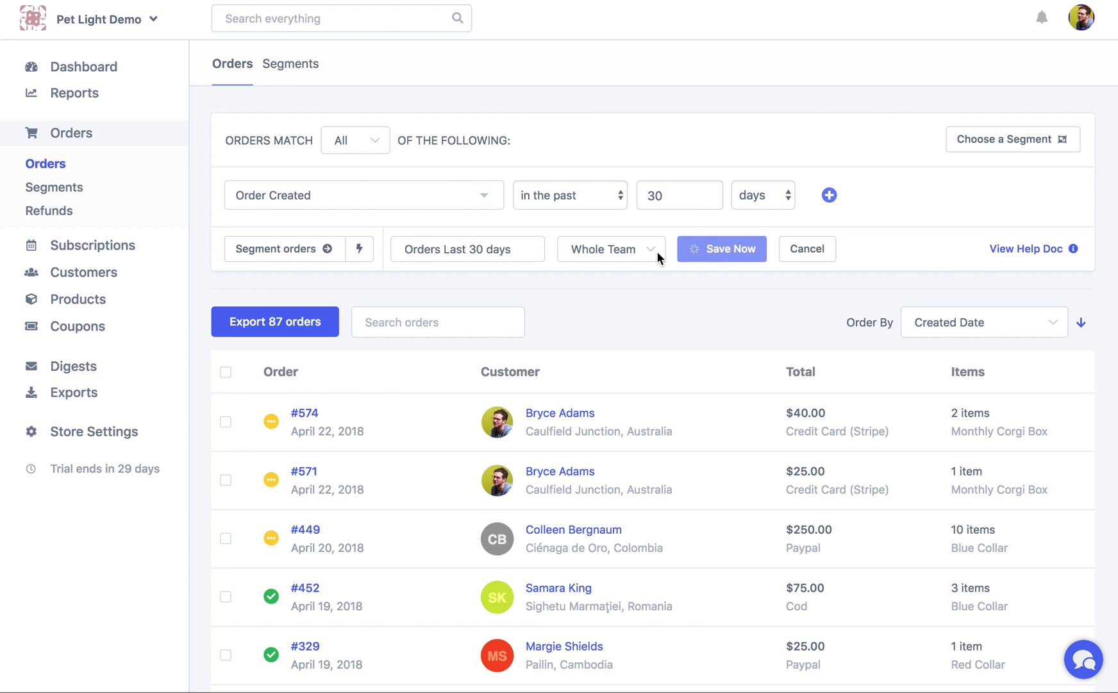
click(135, 70)
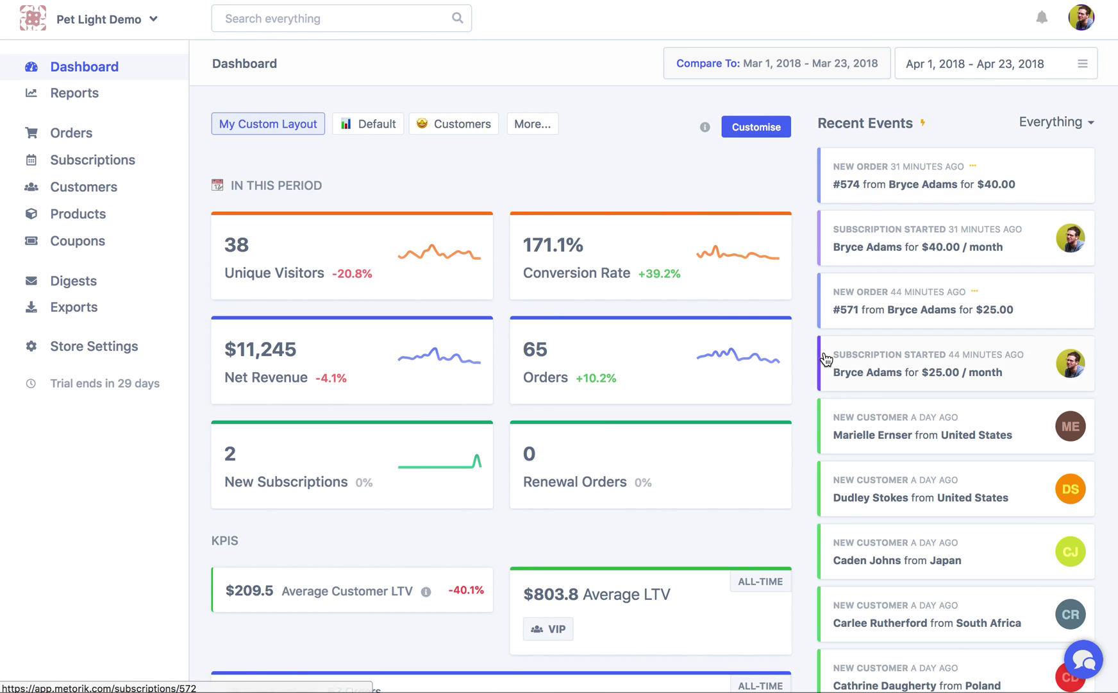
scroll(826, 355, down, 6)
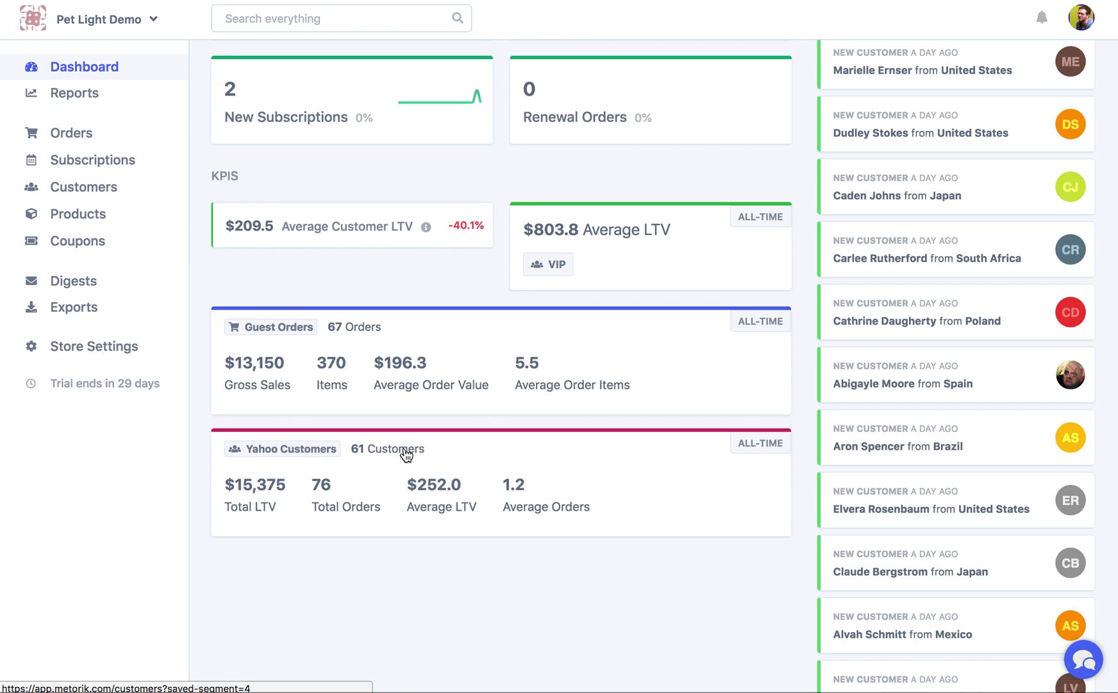
scroll(938, 107, up, 6)
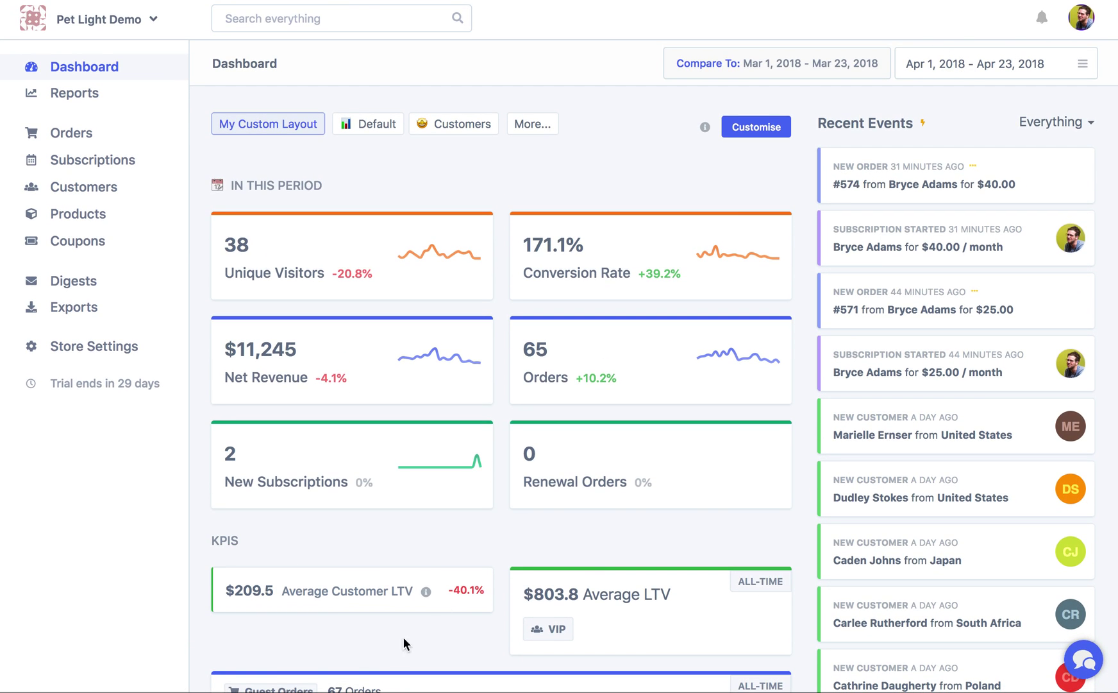
scroll(405, 644, down, 7)
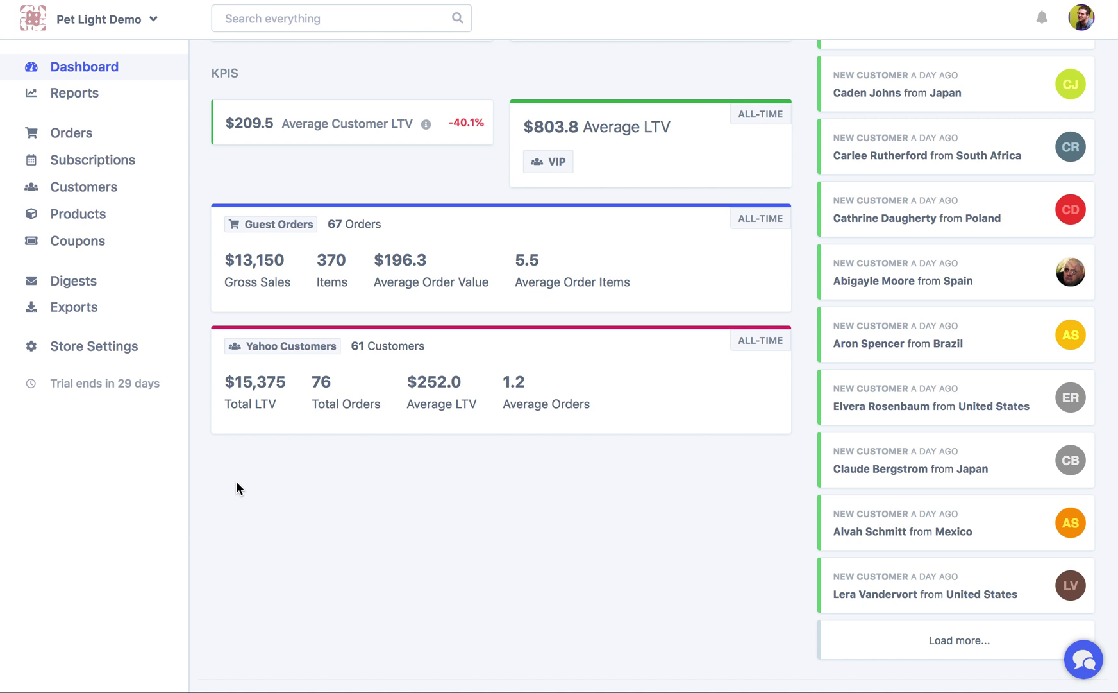
scroll(236, 488, up, 10)
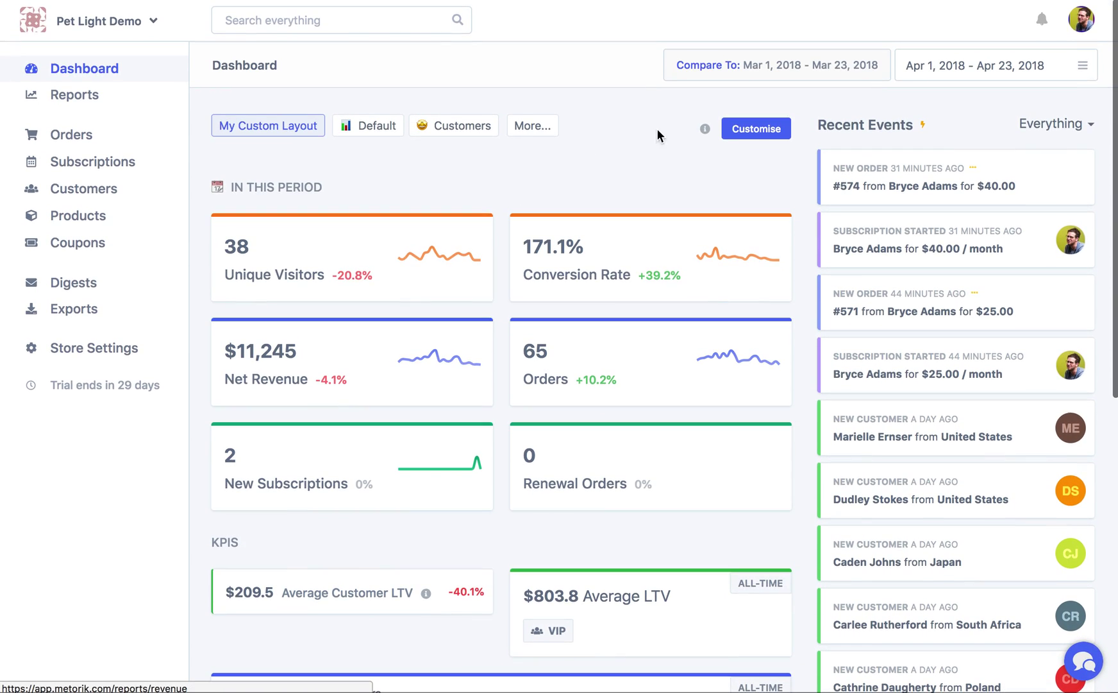
In Customise mode, start a new segment card on Products > Simple Products
click(769, 135)
scroll(369, 492, down, 10)
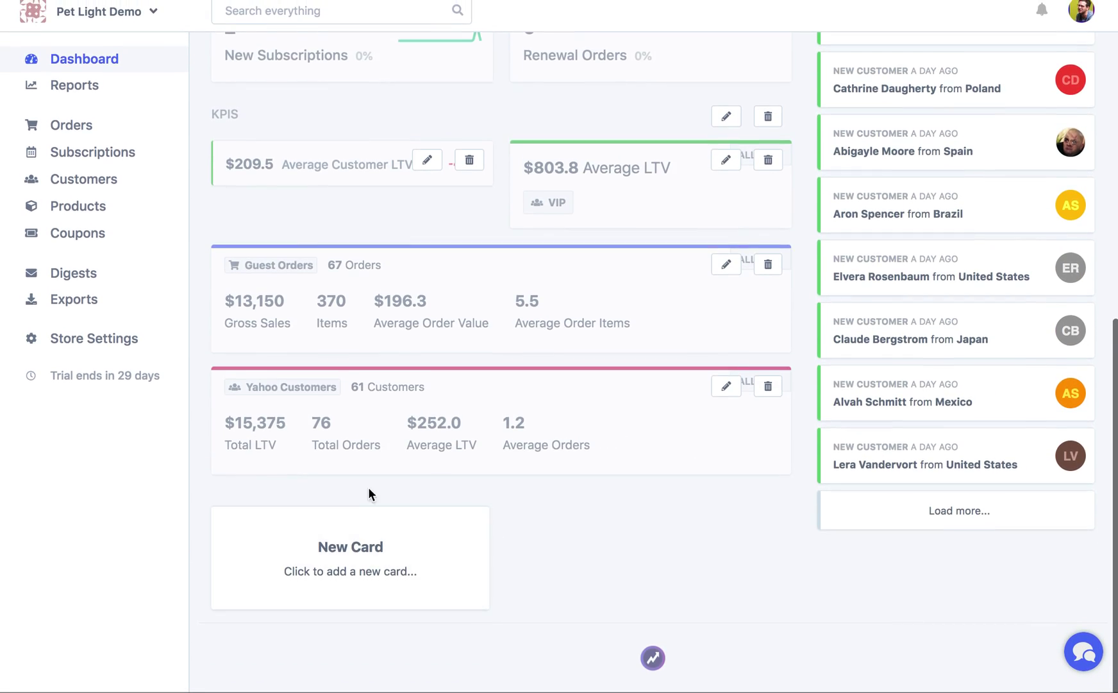
click(342, 593)
click(358, 225)
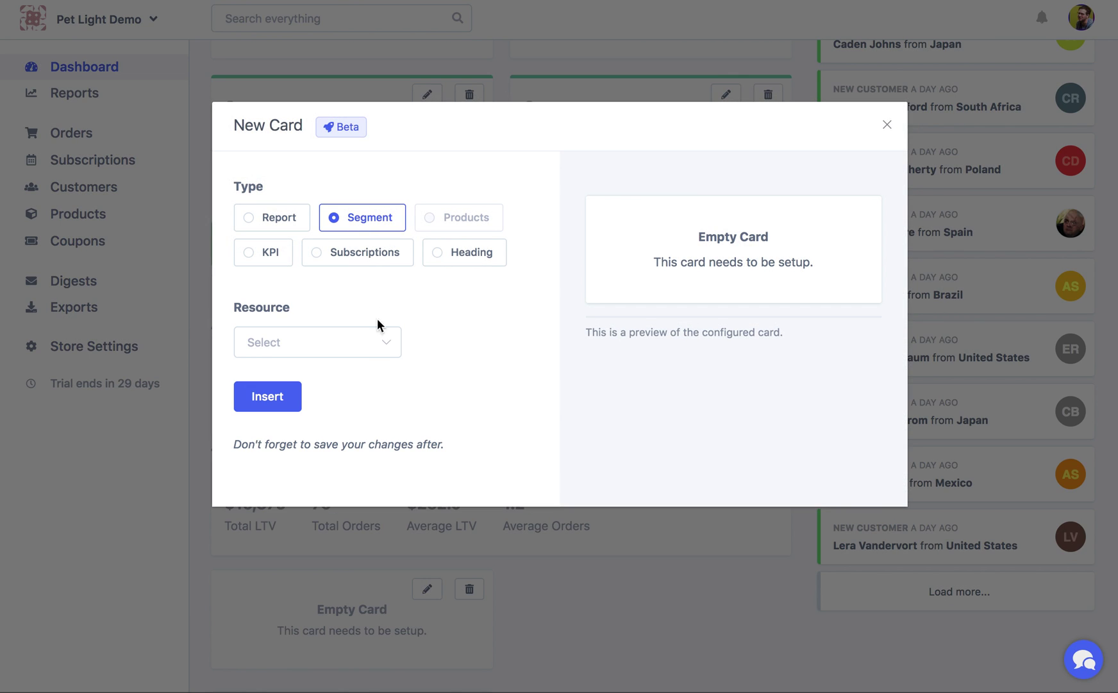
click(383, 347)
click(331, 489)
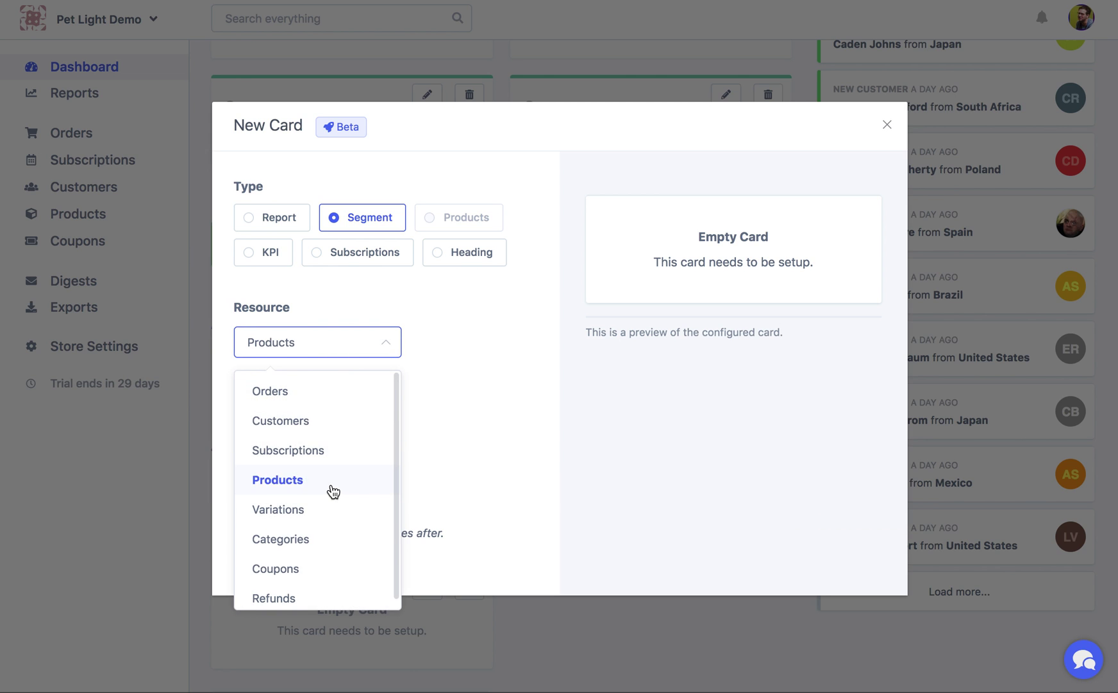
click(359, 429)
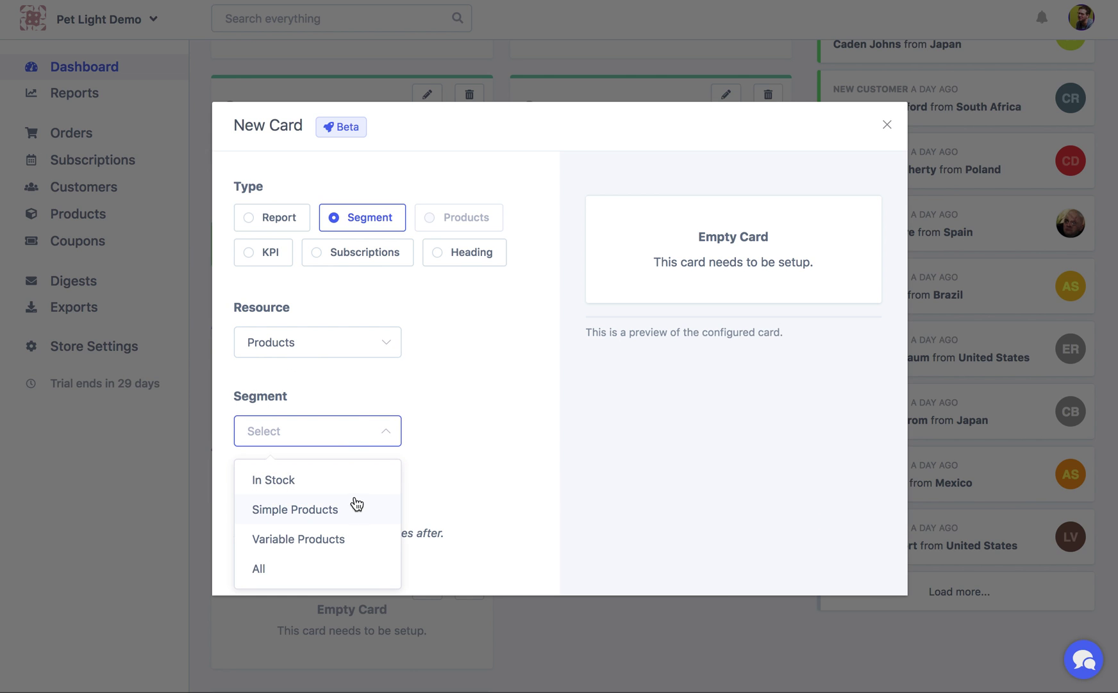
click(334, 539)
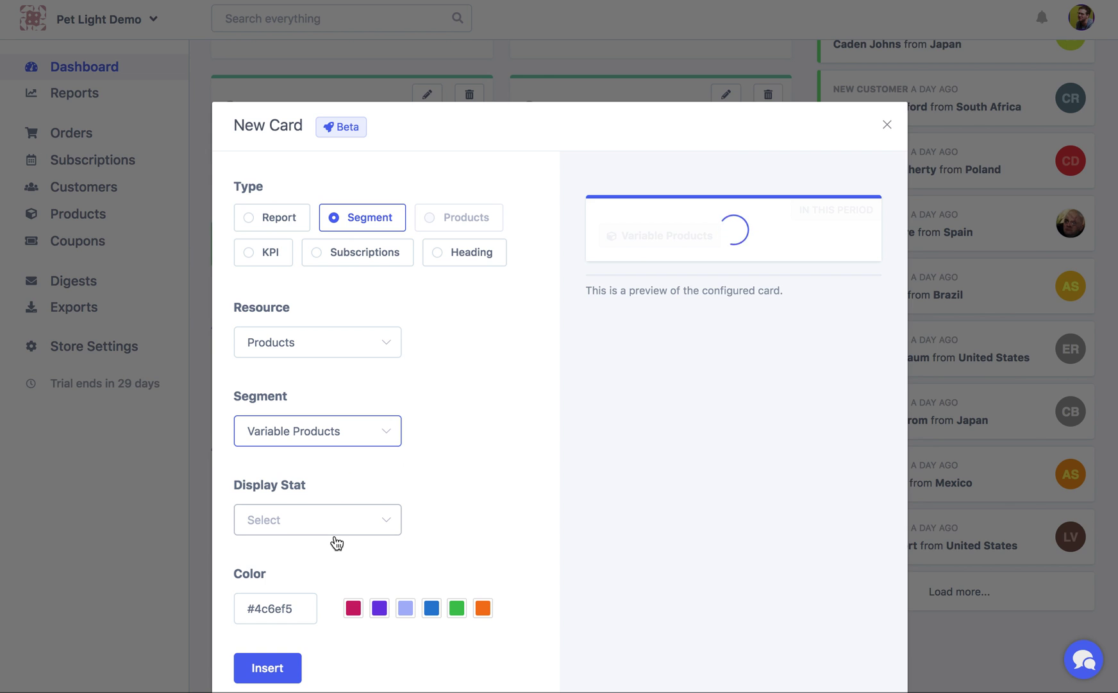
click(347, 452)
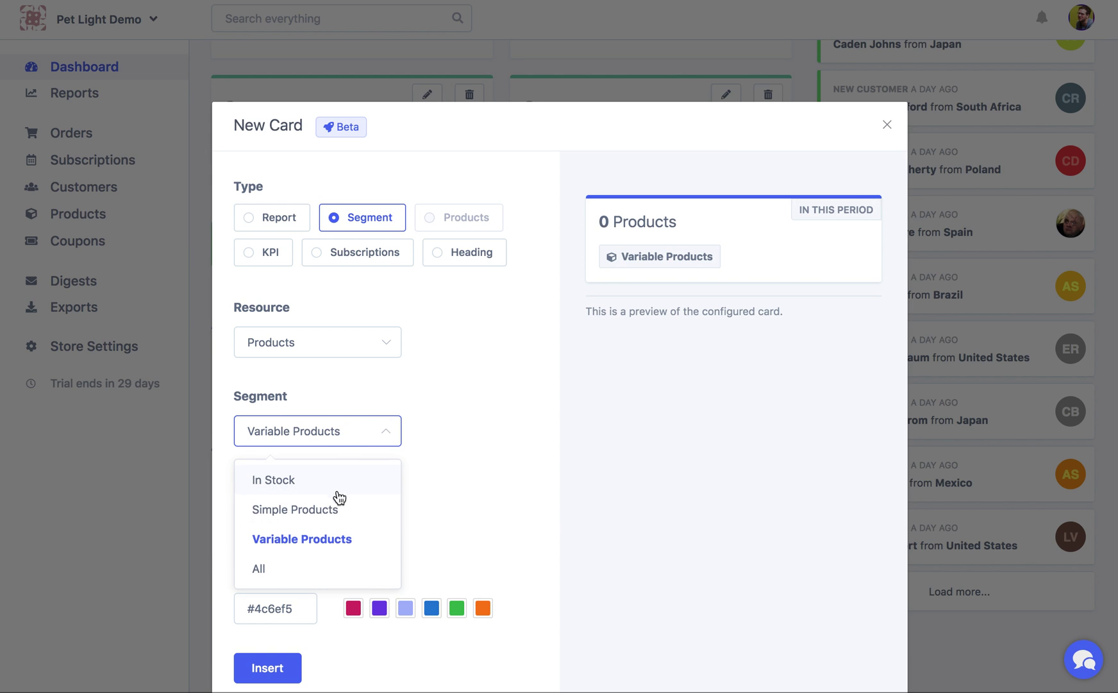
click(335, 512)
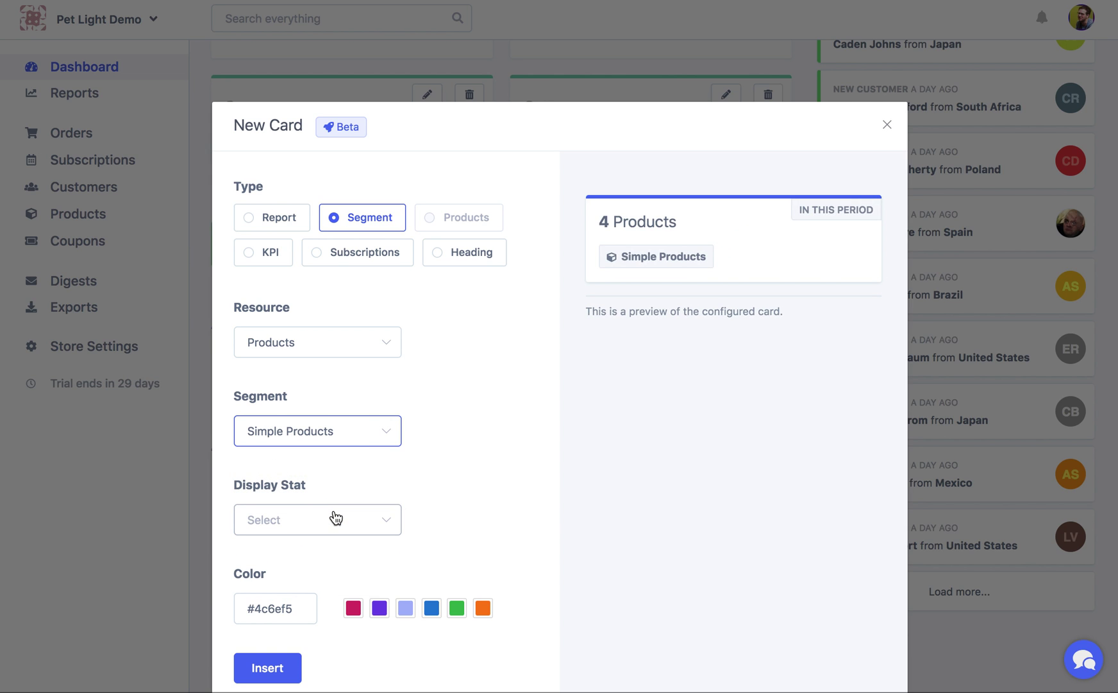
Display Net Revenue on the card, insert it, and save the layout
click(335, 517)
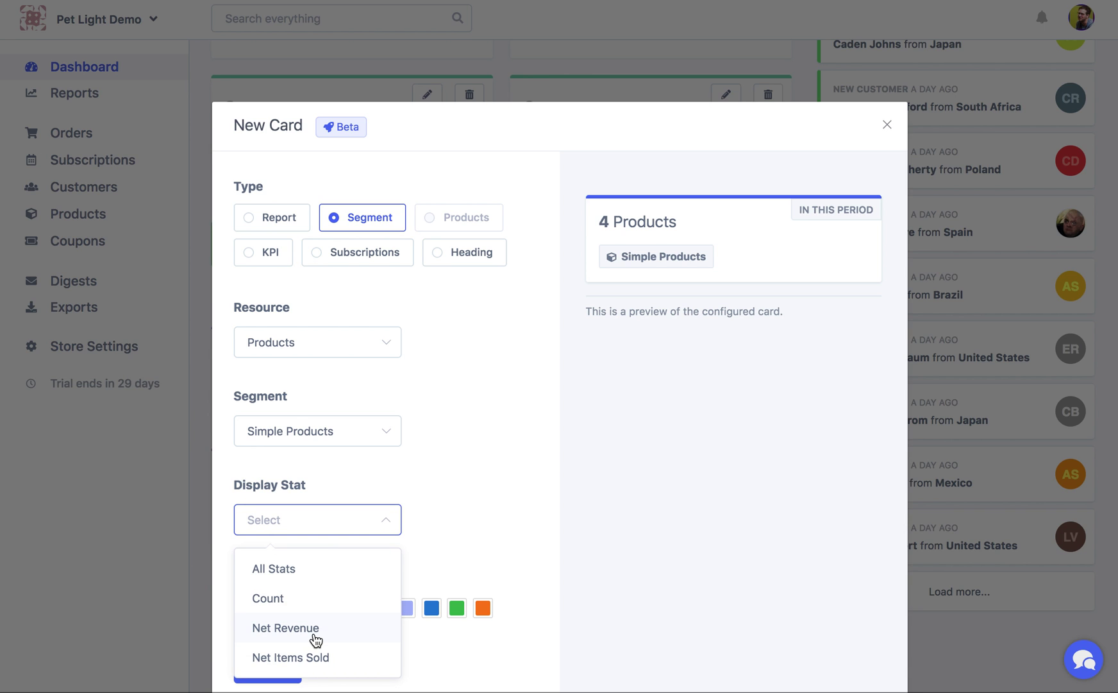
click(315, 639)
click(282, 665)
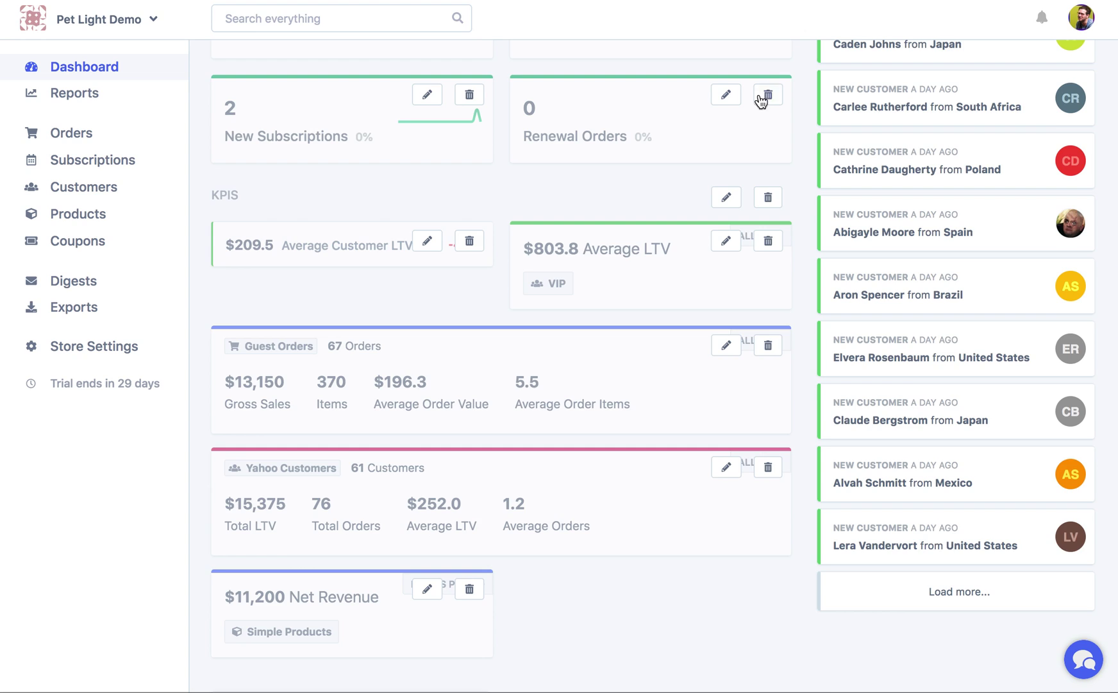
scroll(754, 112, up, 10)
click(282, 283)
scroll(545, 336, down, 10)
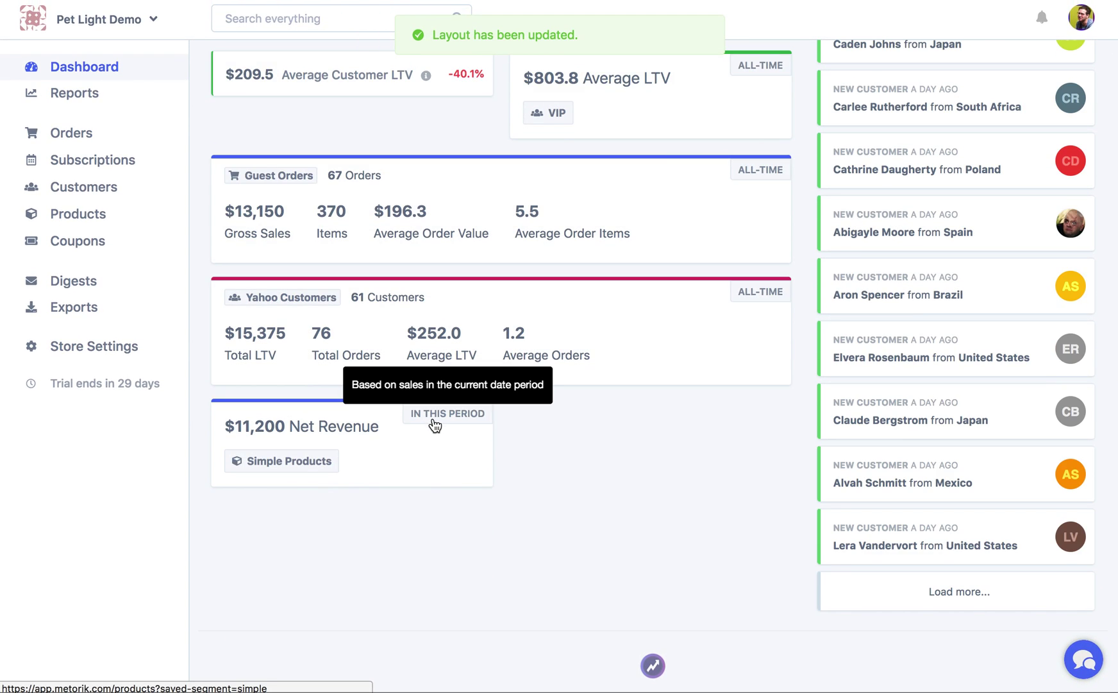
scroll(435, 425, up, 8)
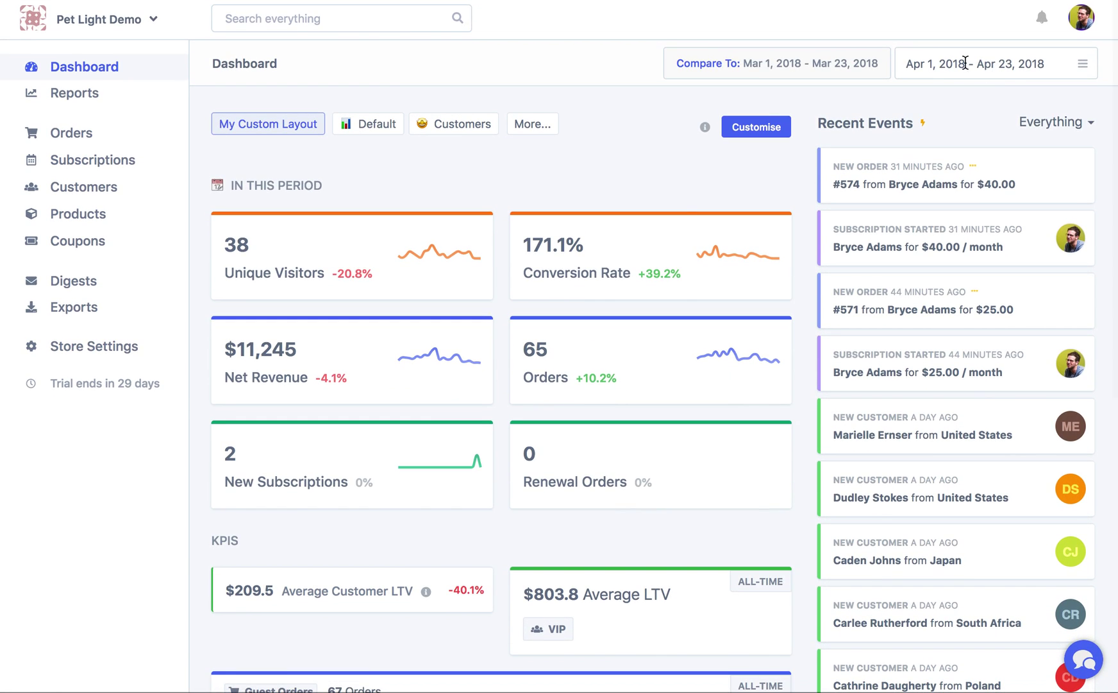
scroll(556, 392, down, 2)
scroll(555, 393, down, 7)
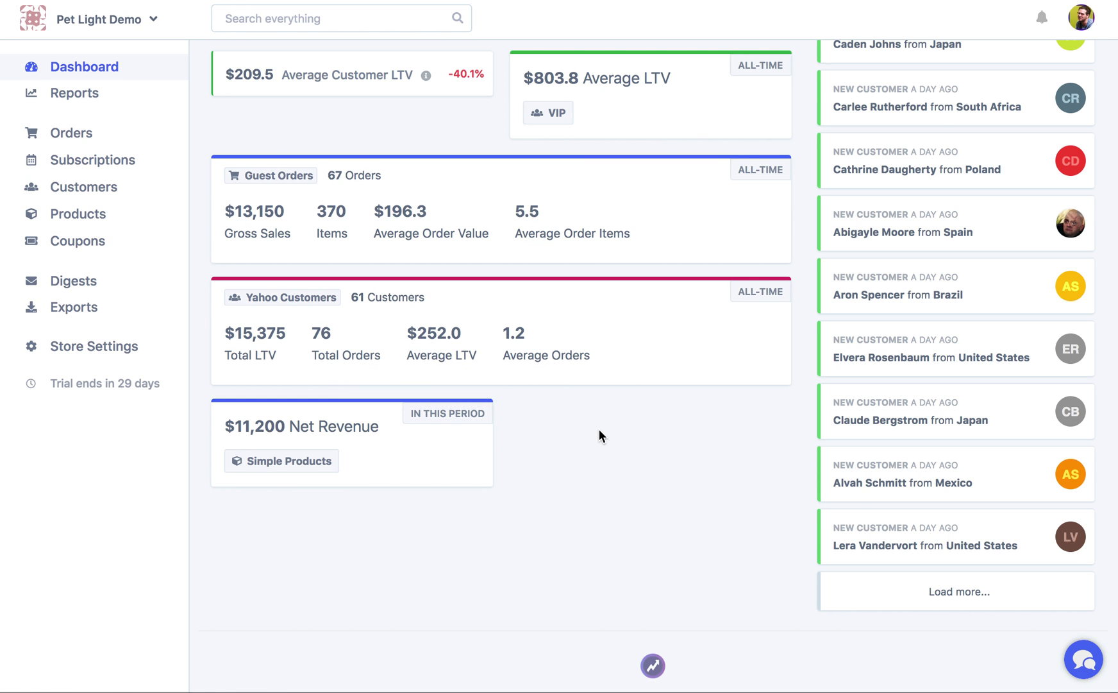
scroll(600, 429, up, 10)
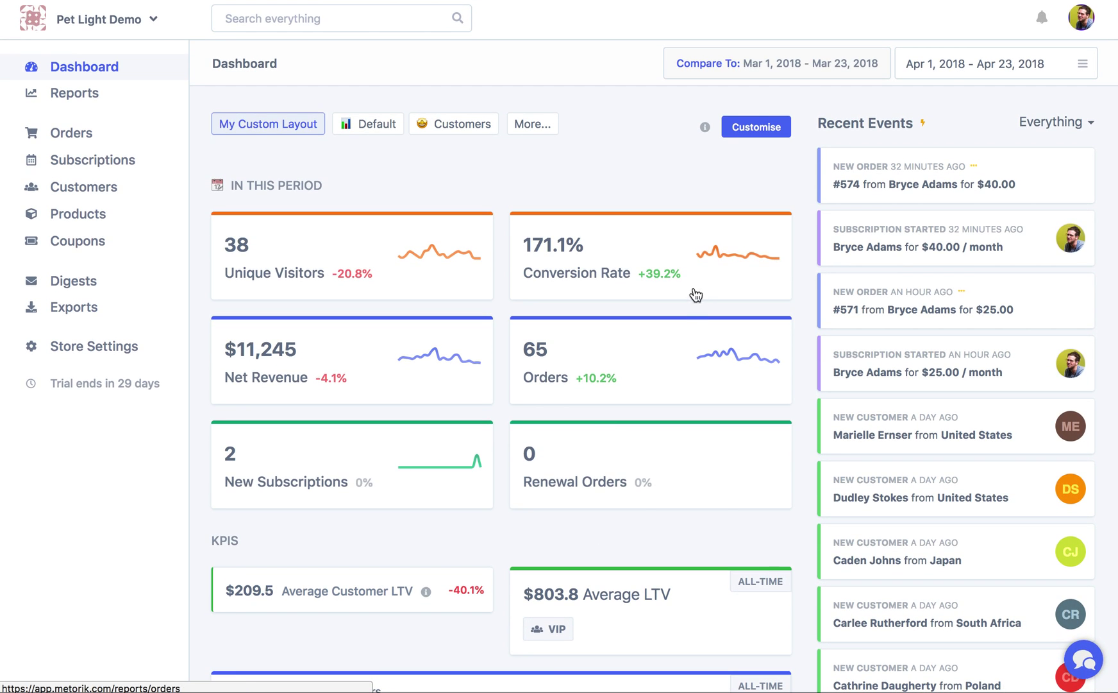
click(760, 129)
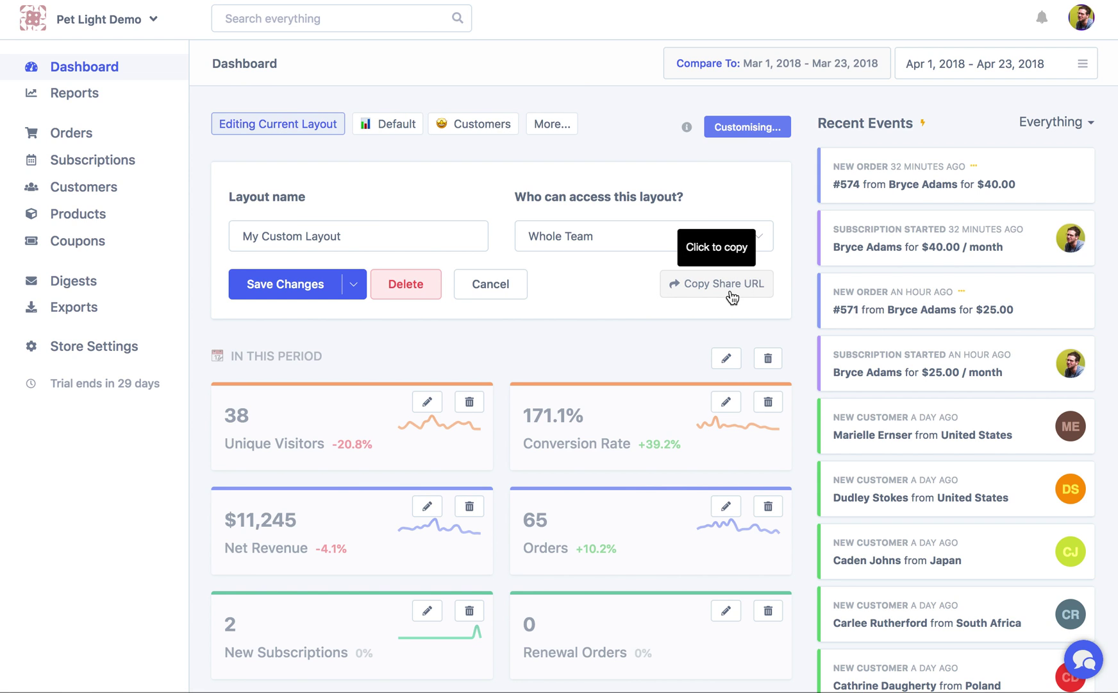
Copy the layout's share URL, paste it into the Layout name field to reveal it, and exit editing
click(707, 285)
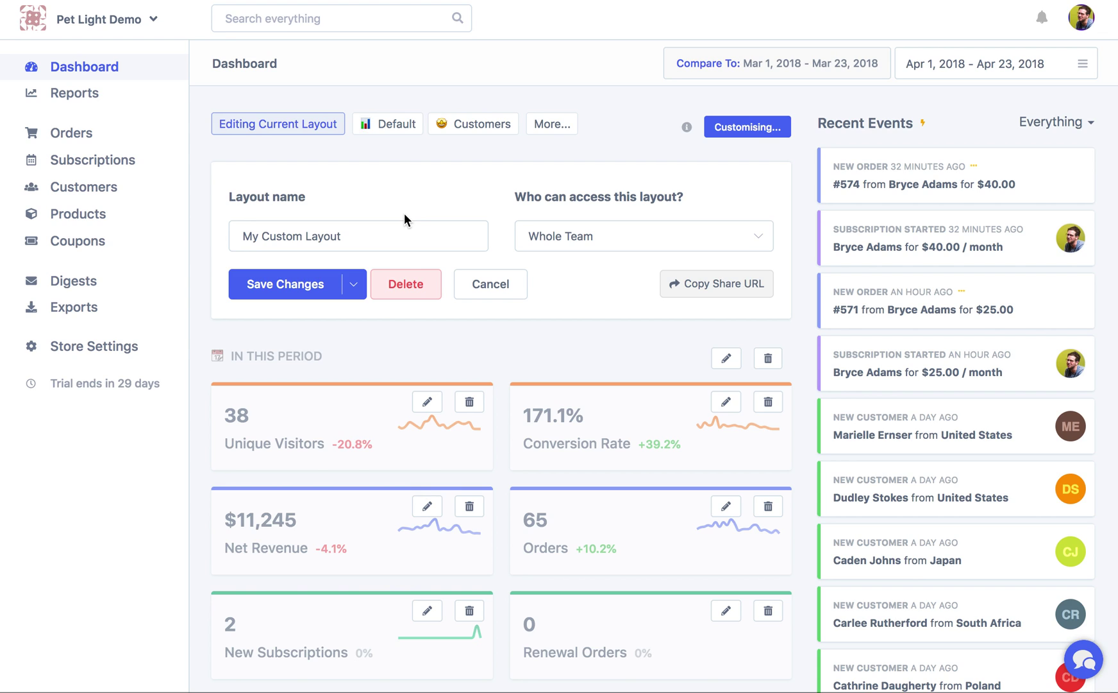
triple_click(358, 239)
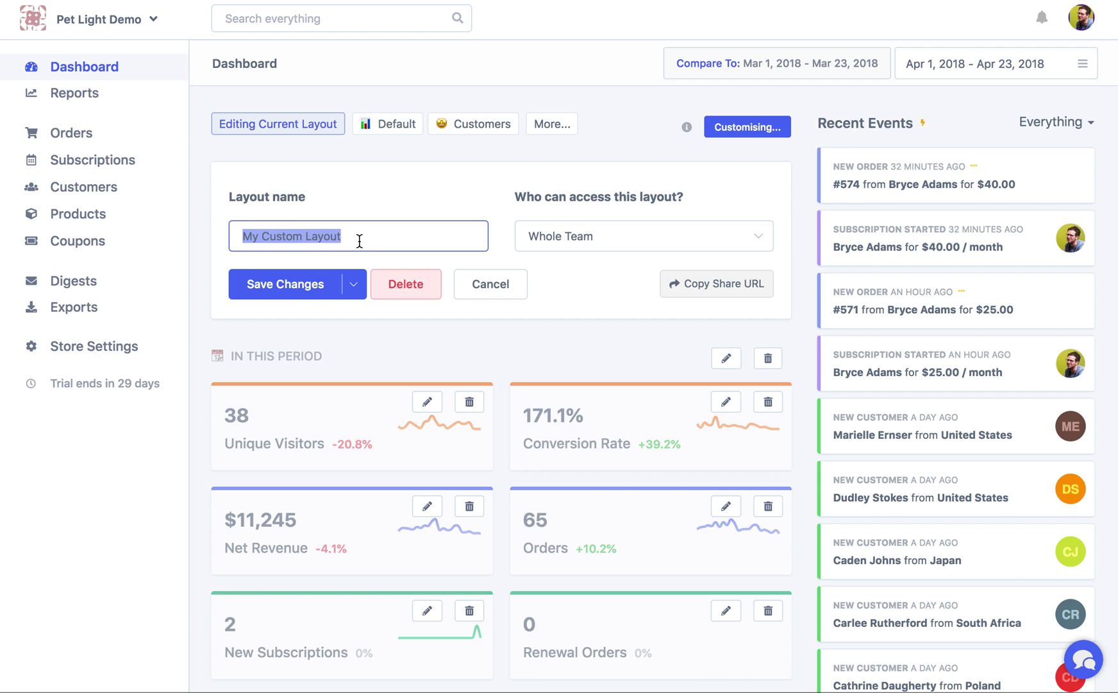
key(ctrl+v)
drag(359, 241, 444, 238)
click(207, 248)
triple_click(425, 239)
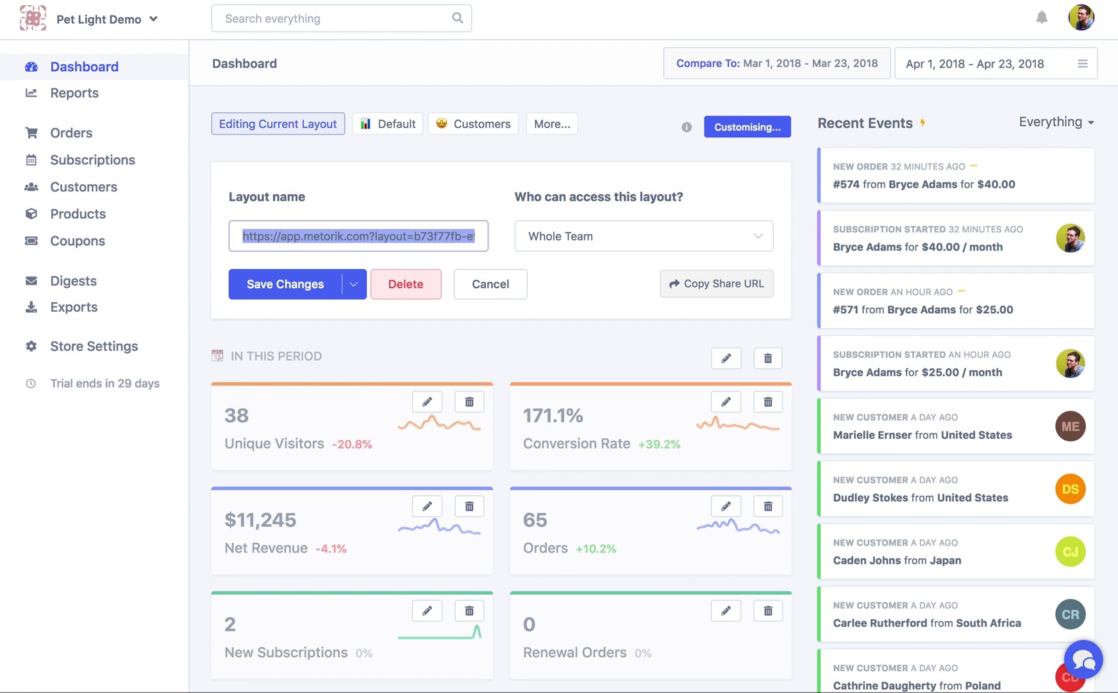
key(Return)
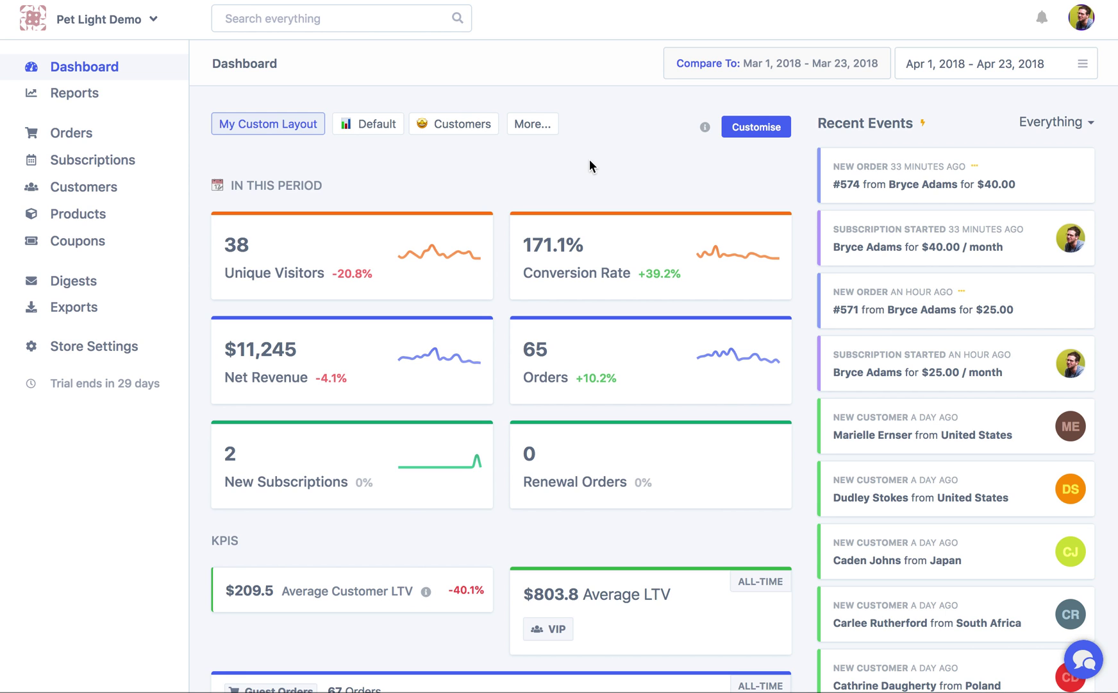
scroll(590, 165, down, 5)
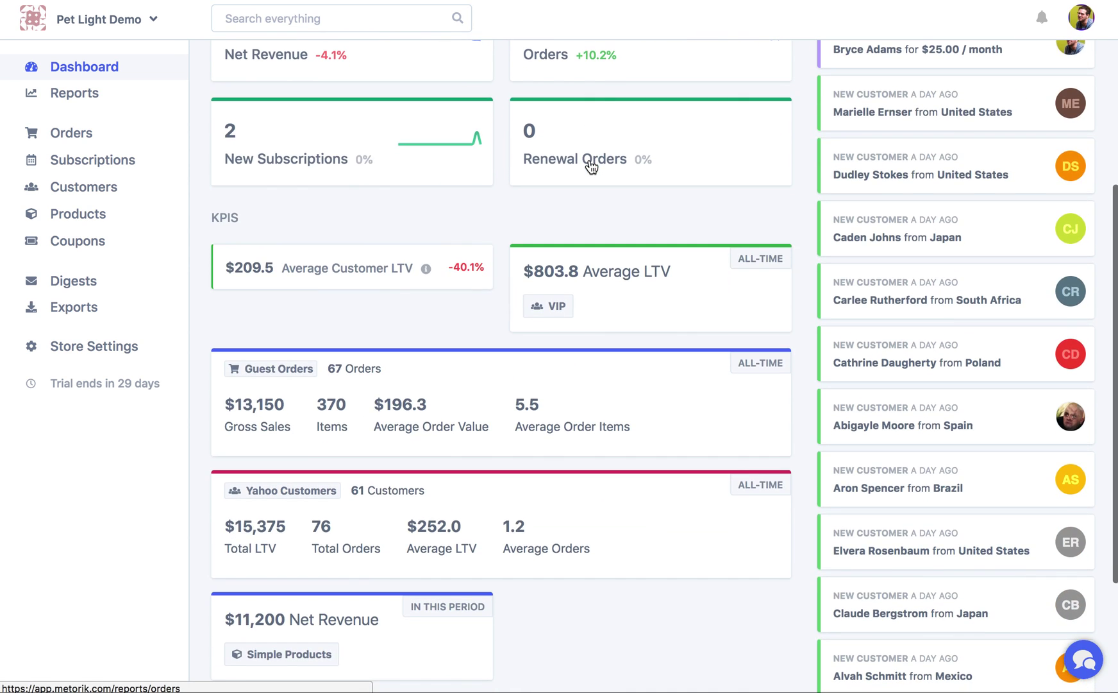
scroll(591, 160, down, 2)
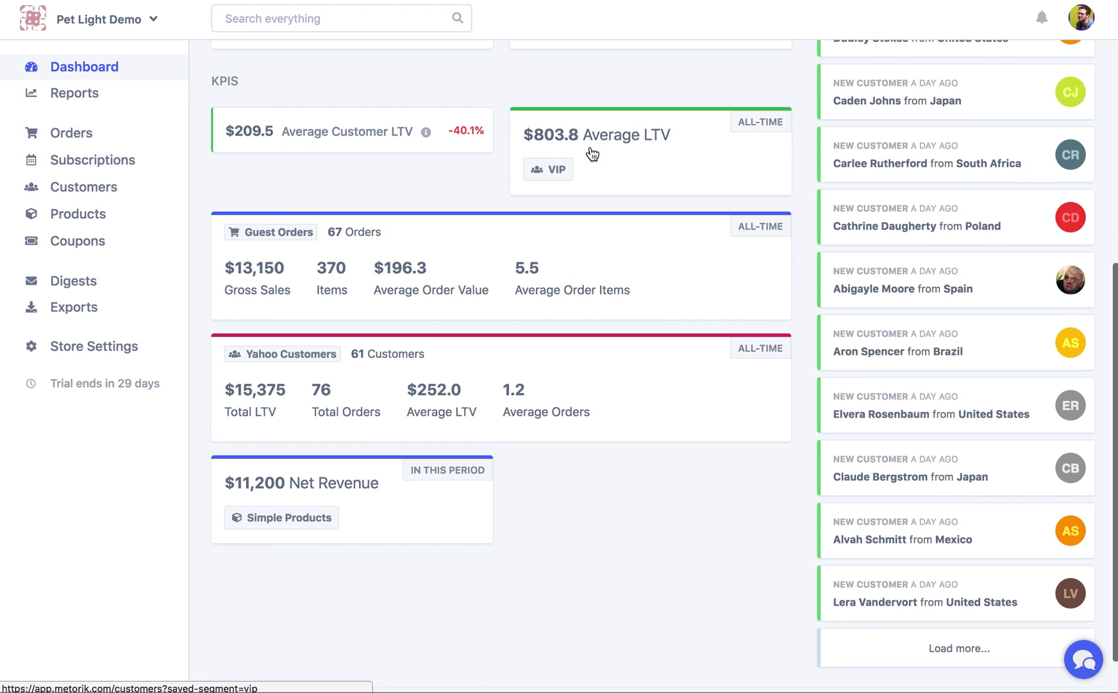
scroll(592, 154, up, 1)
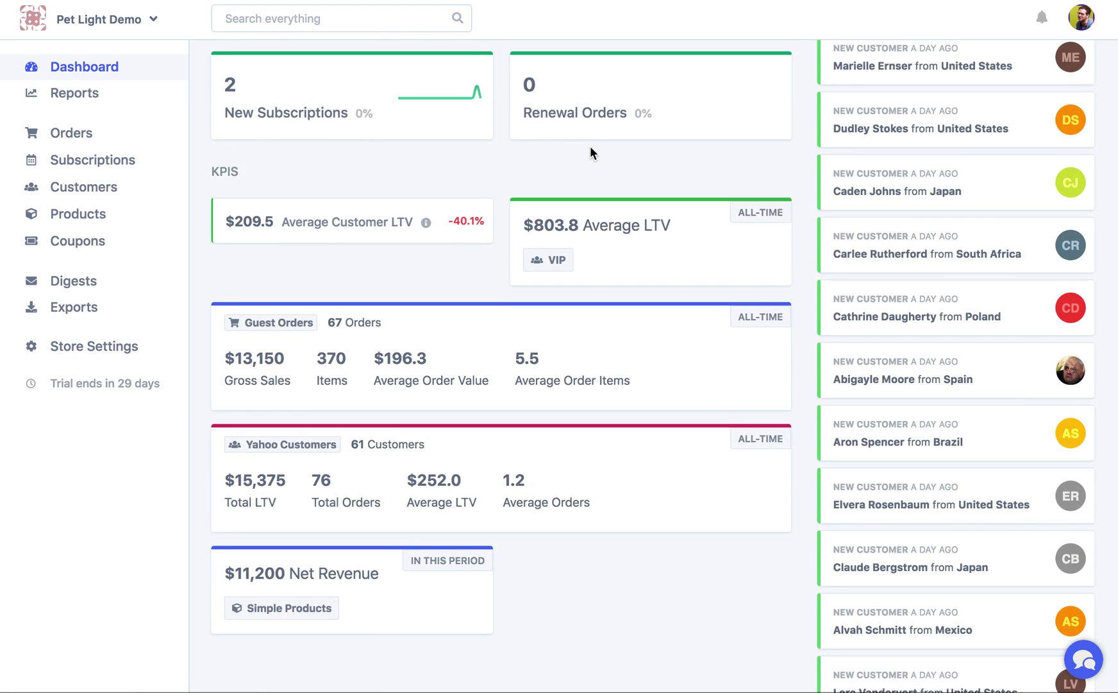